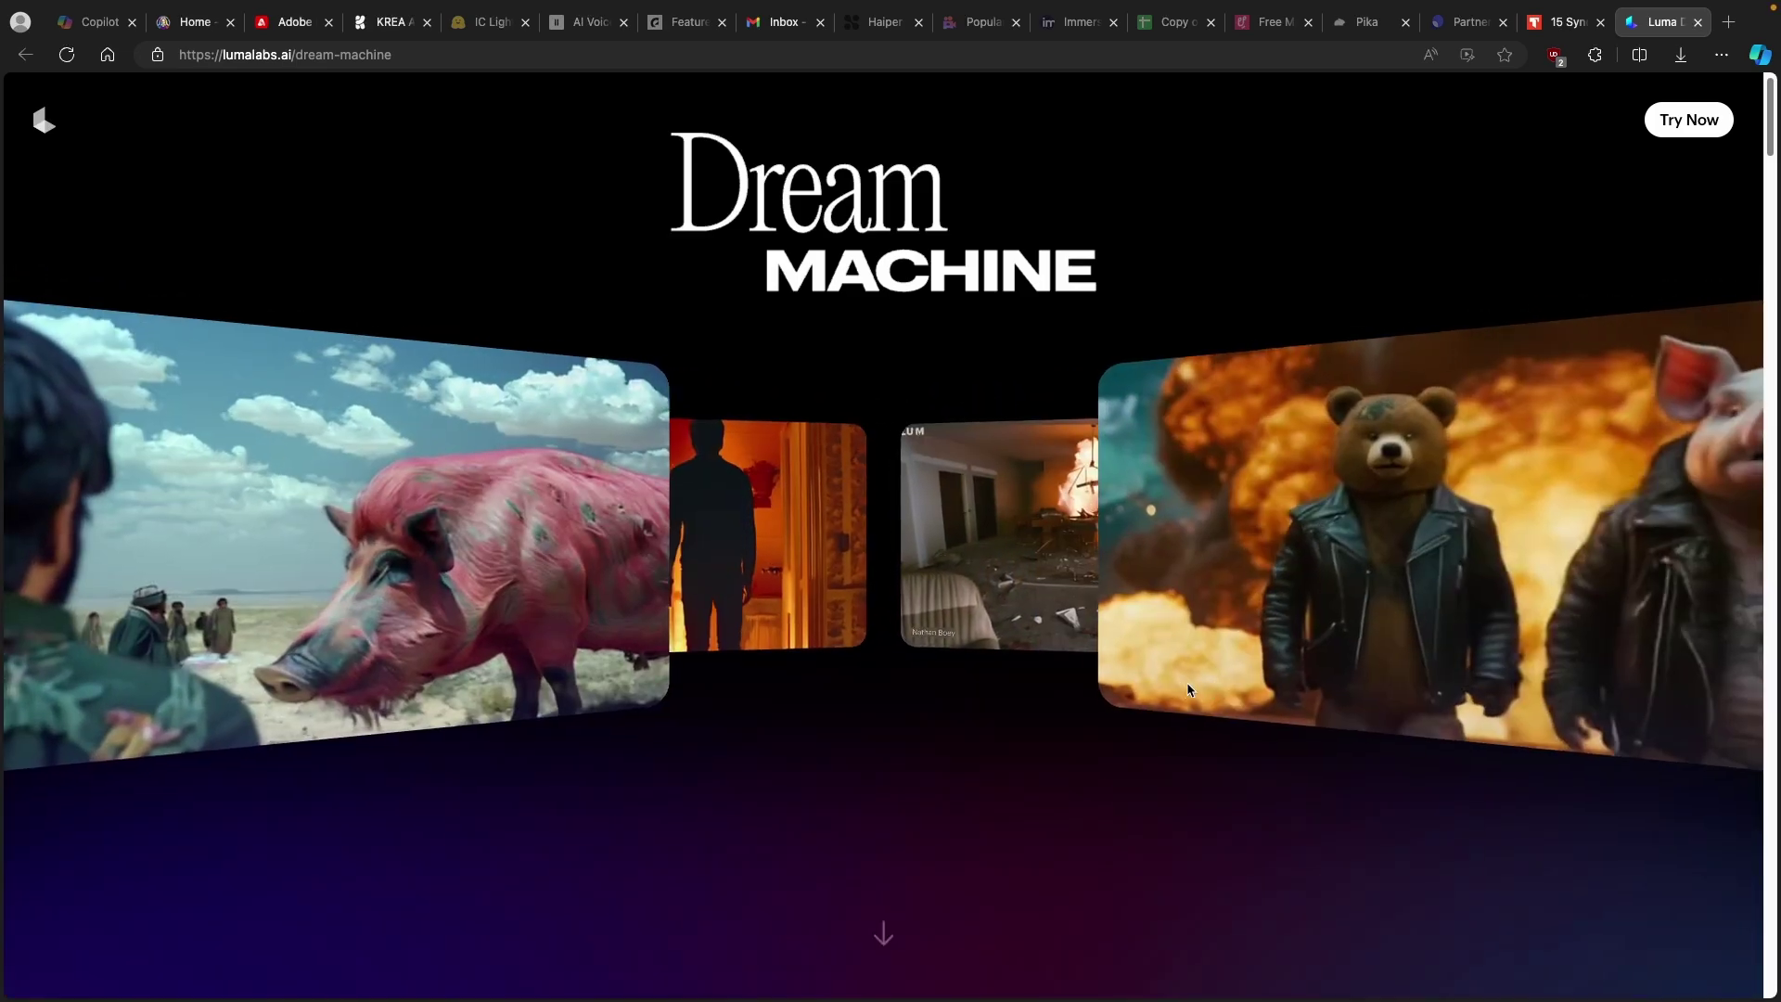
# Step: Scroll down through the Speed, Motion and Camera showcase sections toward Current Limitations
pyautogui.scroll(-5, 1182, 683)
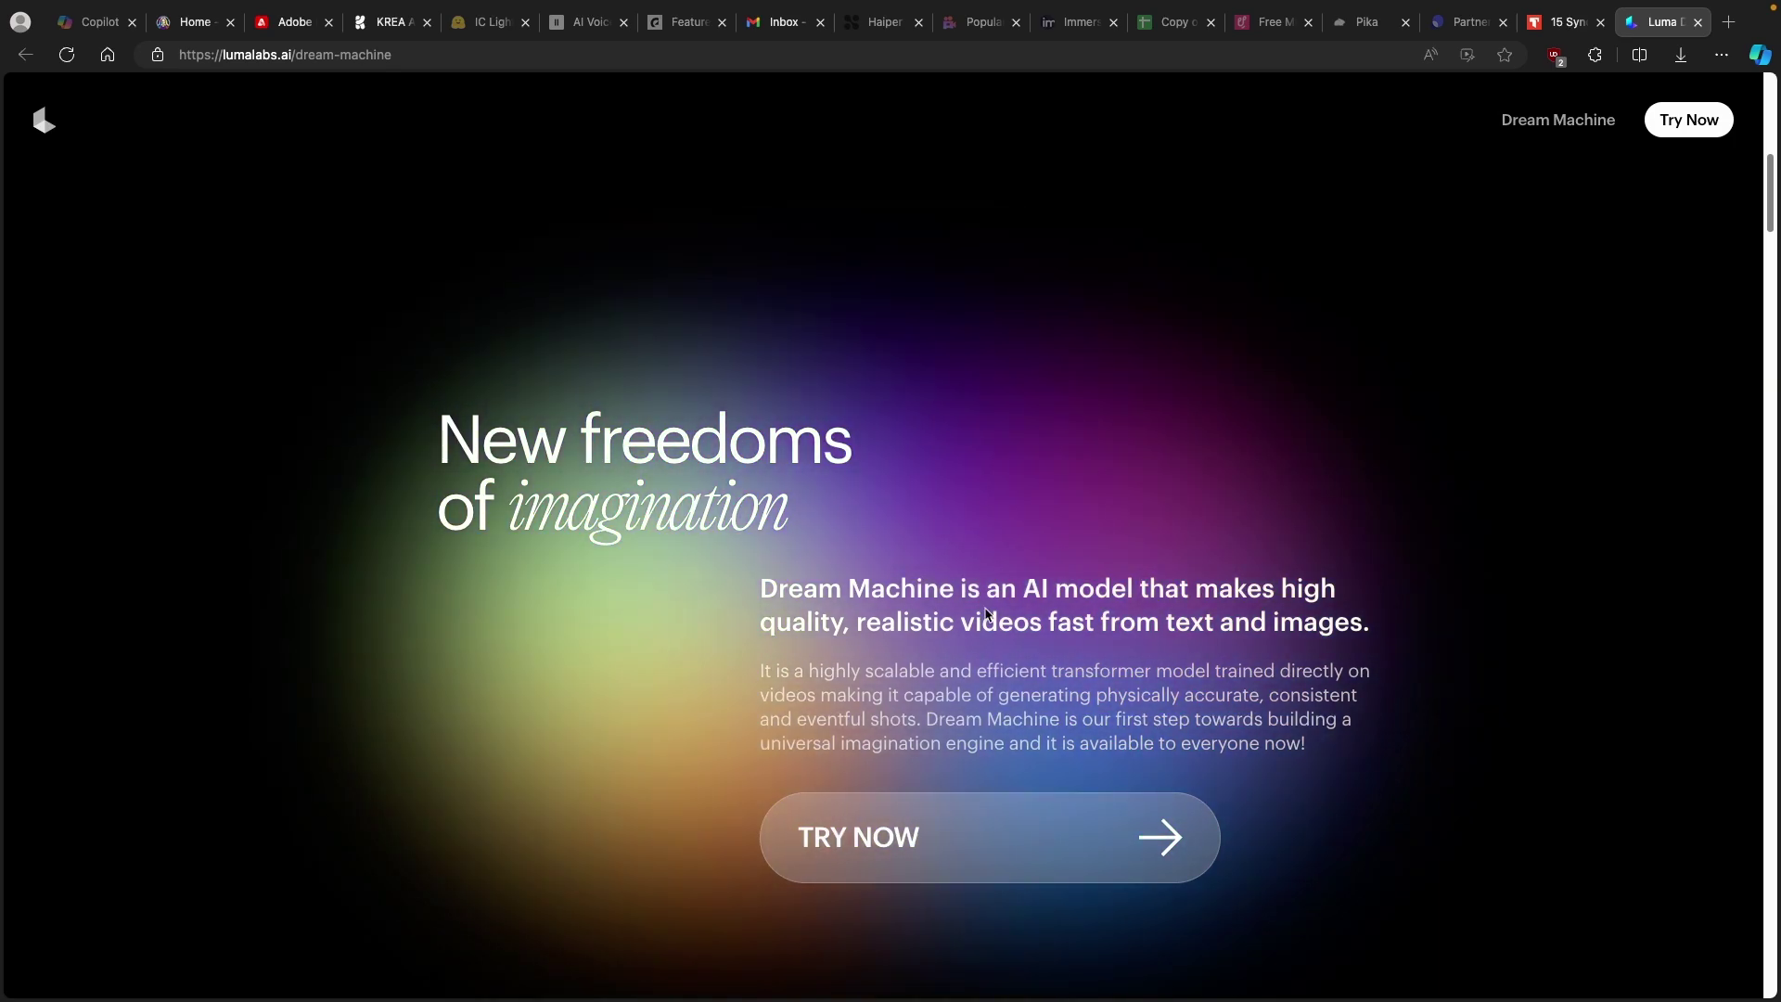
pyautogui.scroll(-6, 897, 575)
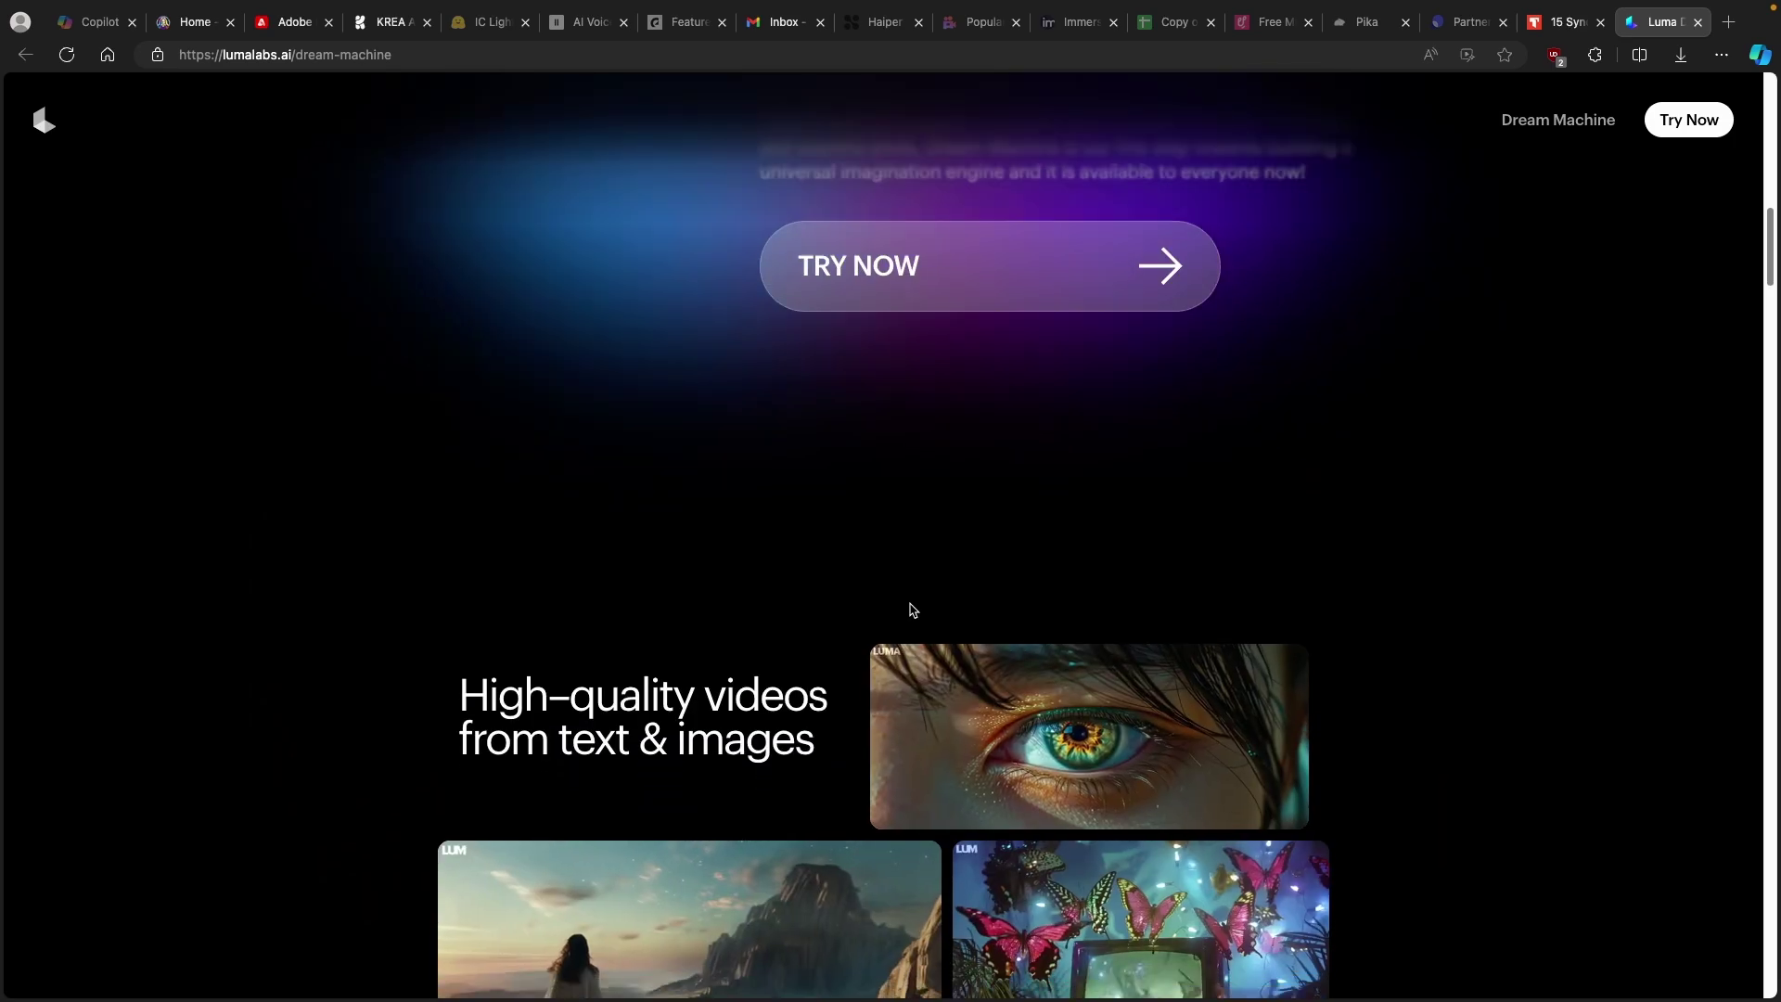
pyautogui.scroll(-3, 849, 619)
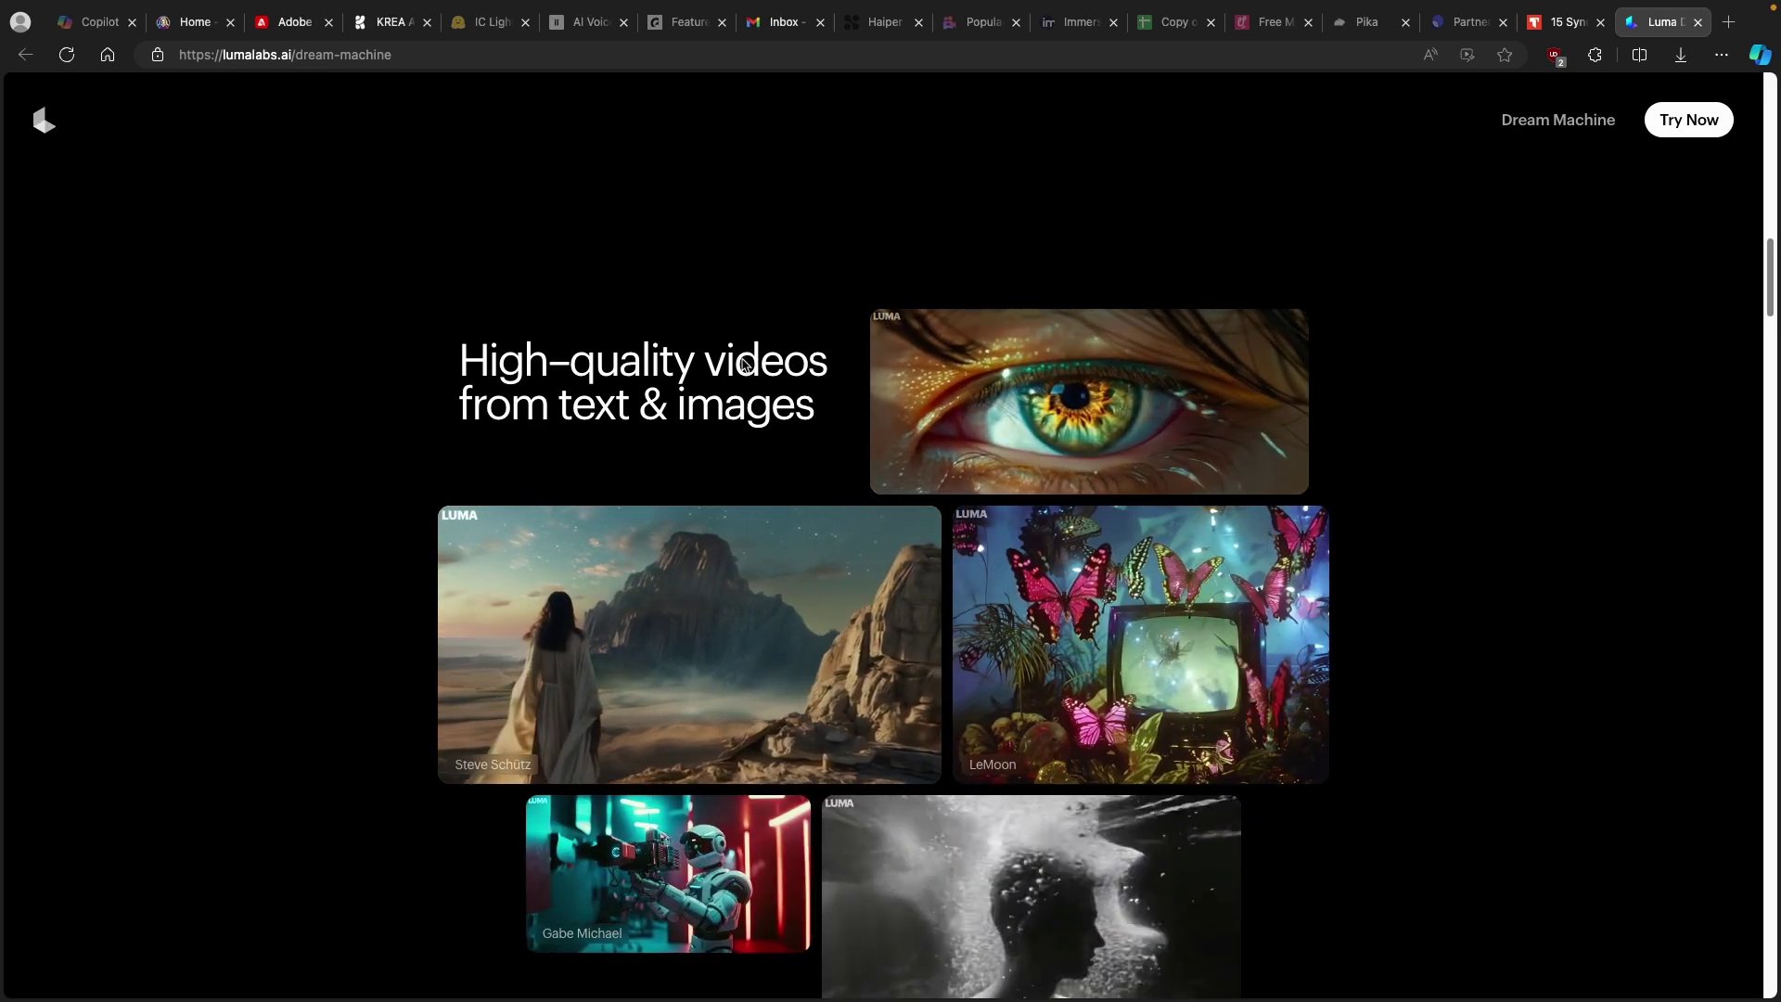
pyautogui.scroll(-2, 947, 551)
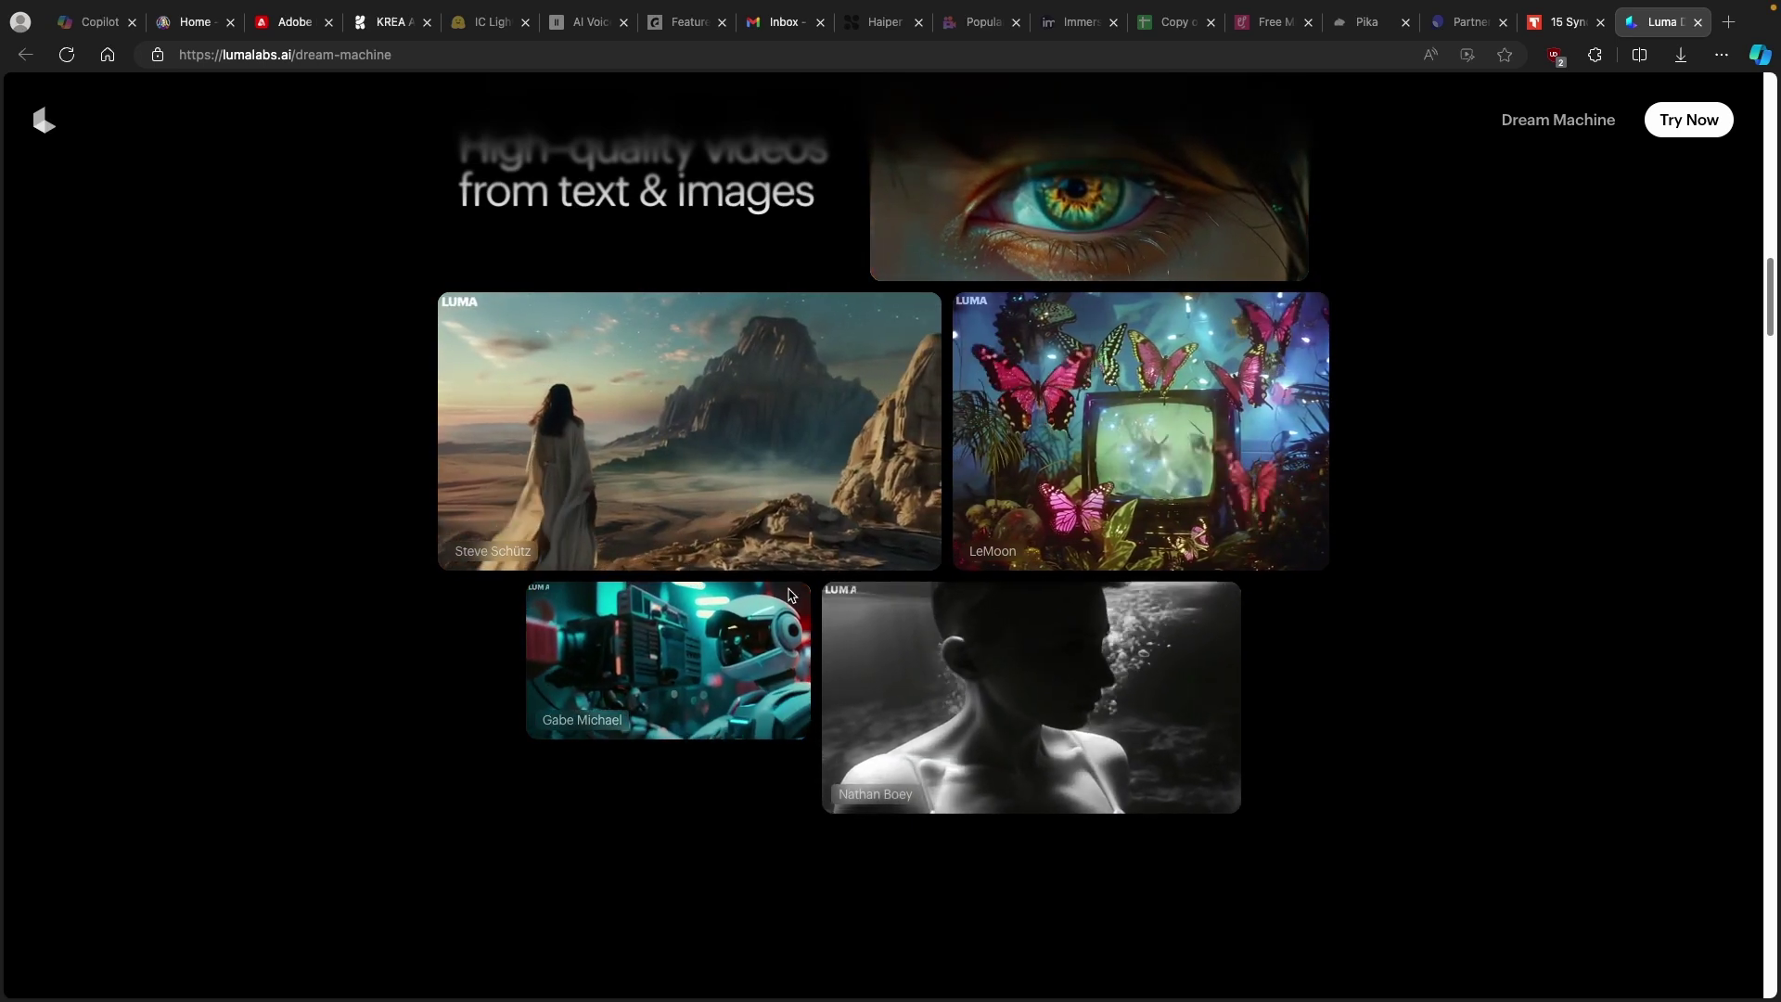
pyautogui.scroll(-5, 751, 478)
pyautogui.scroll(-1, 810, 611)
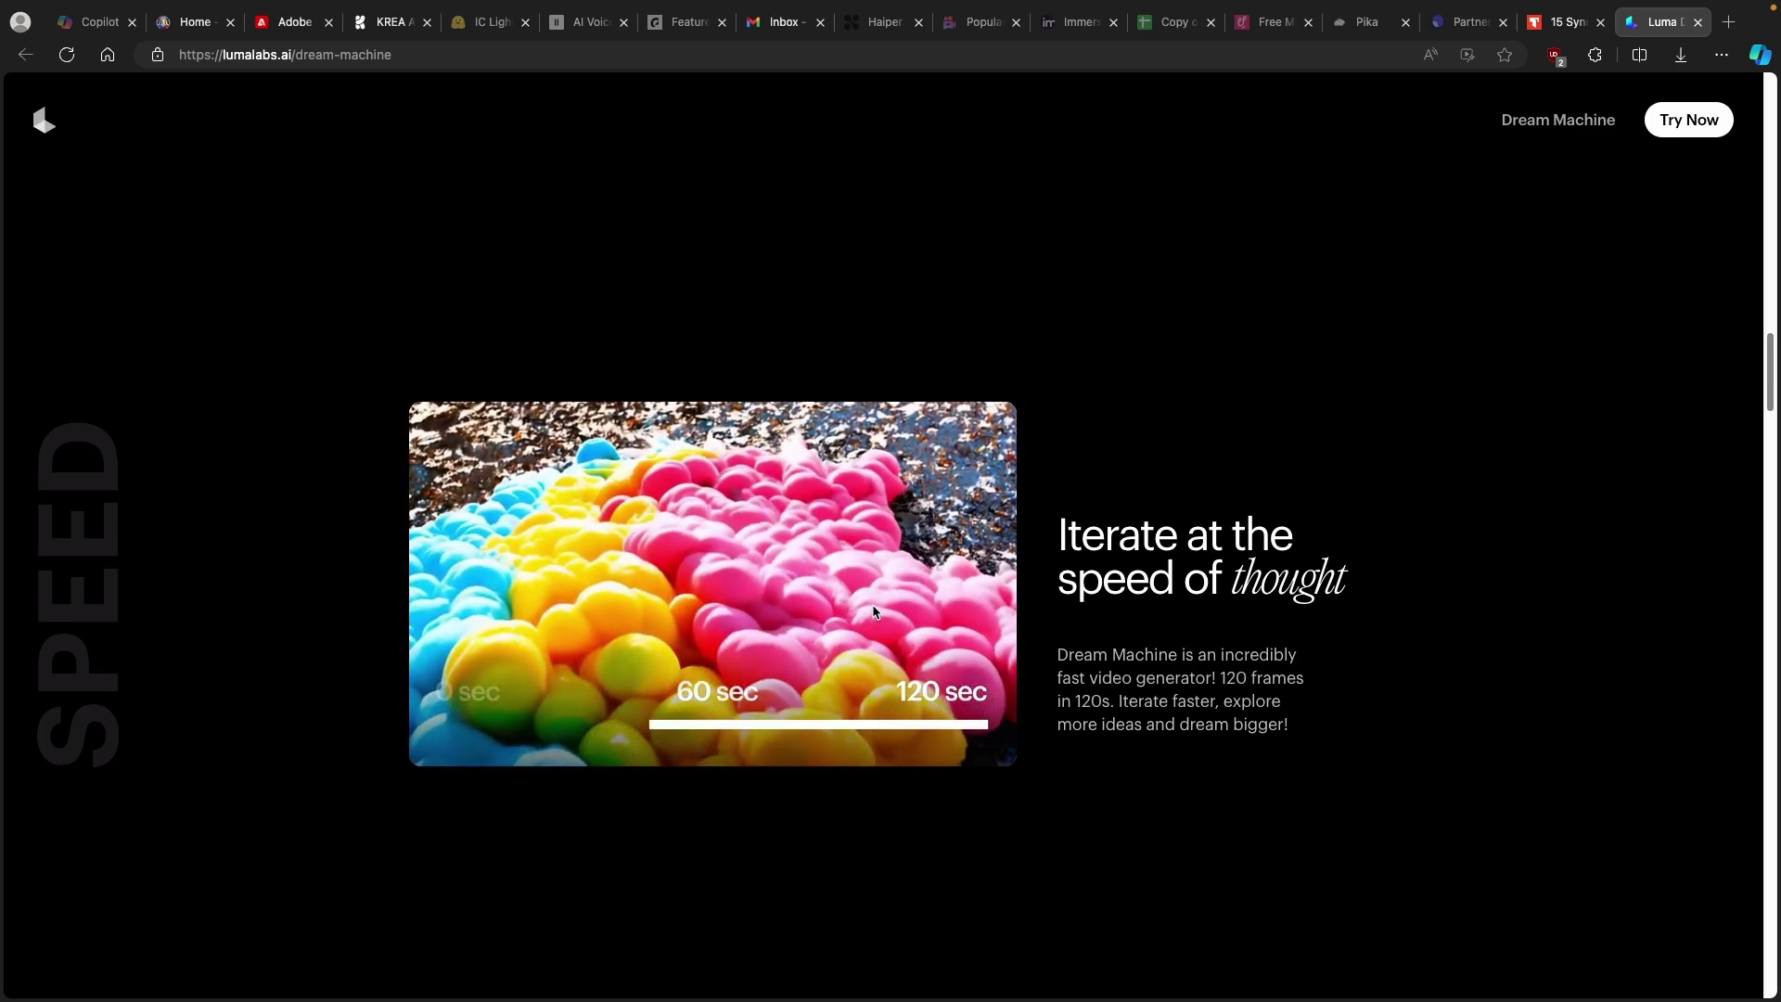
pyautogui.scroll(-10, 839, 603)
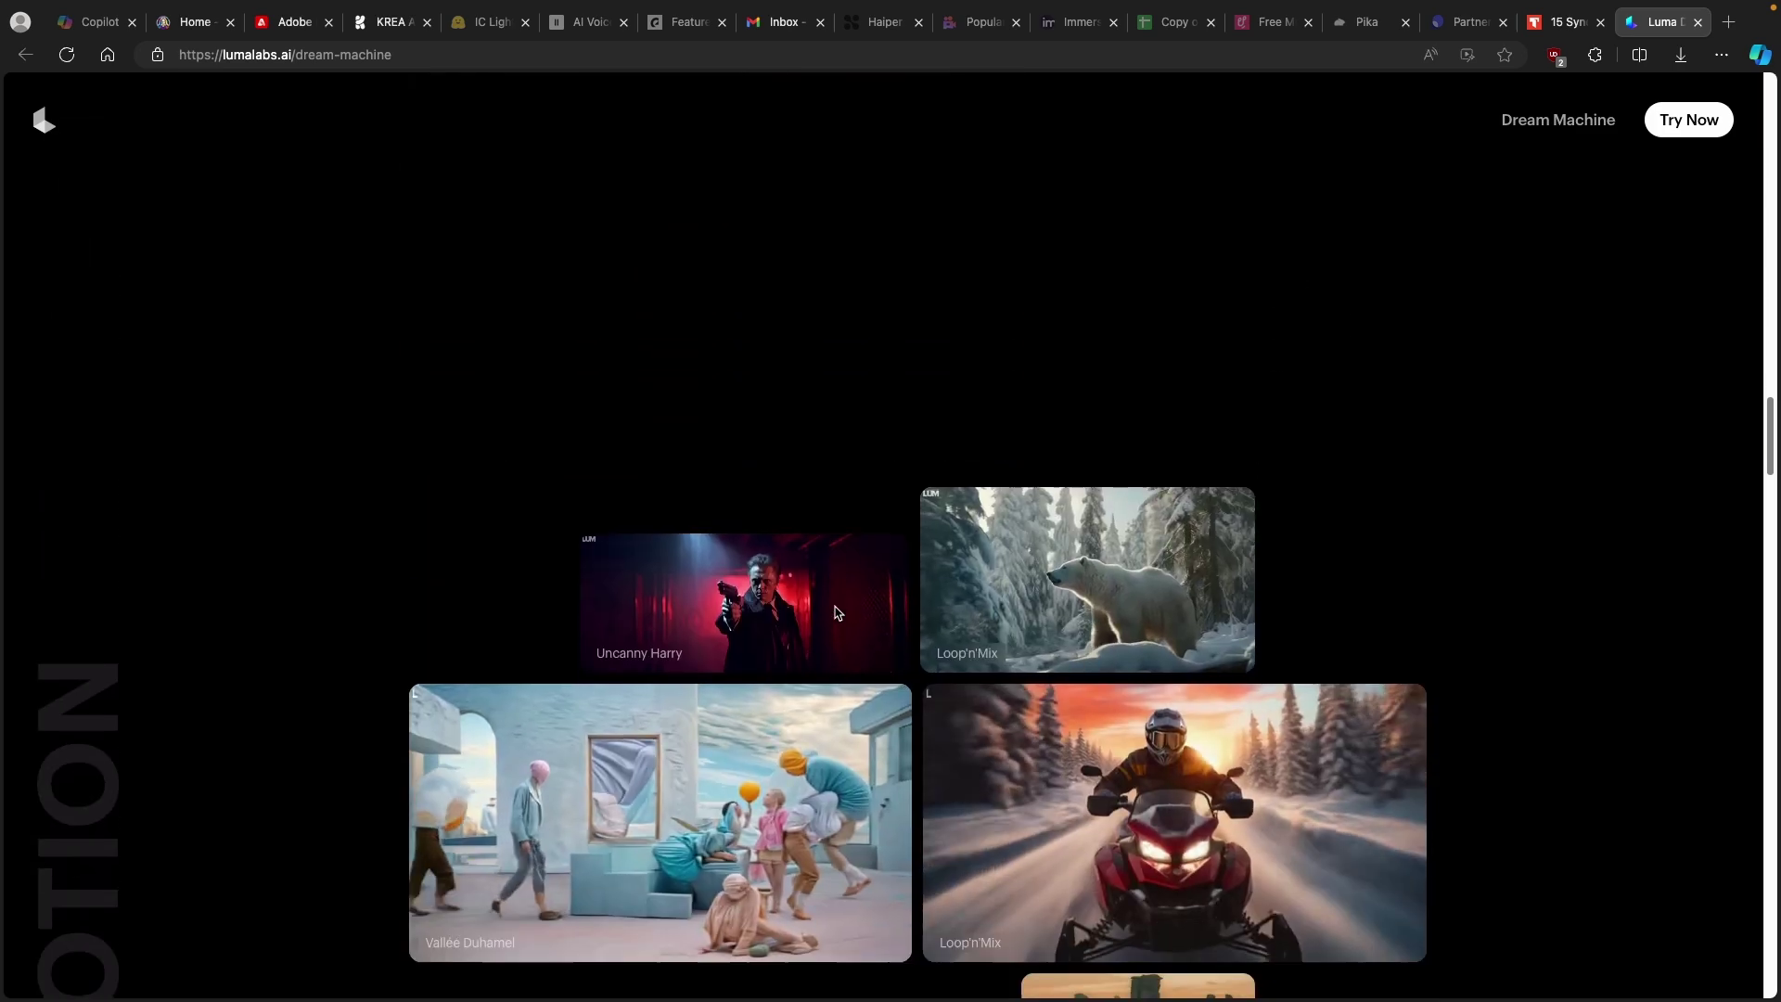
pyautogui.scroll(-2, 831, 603)
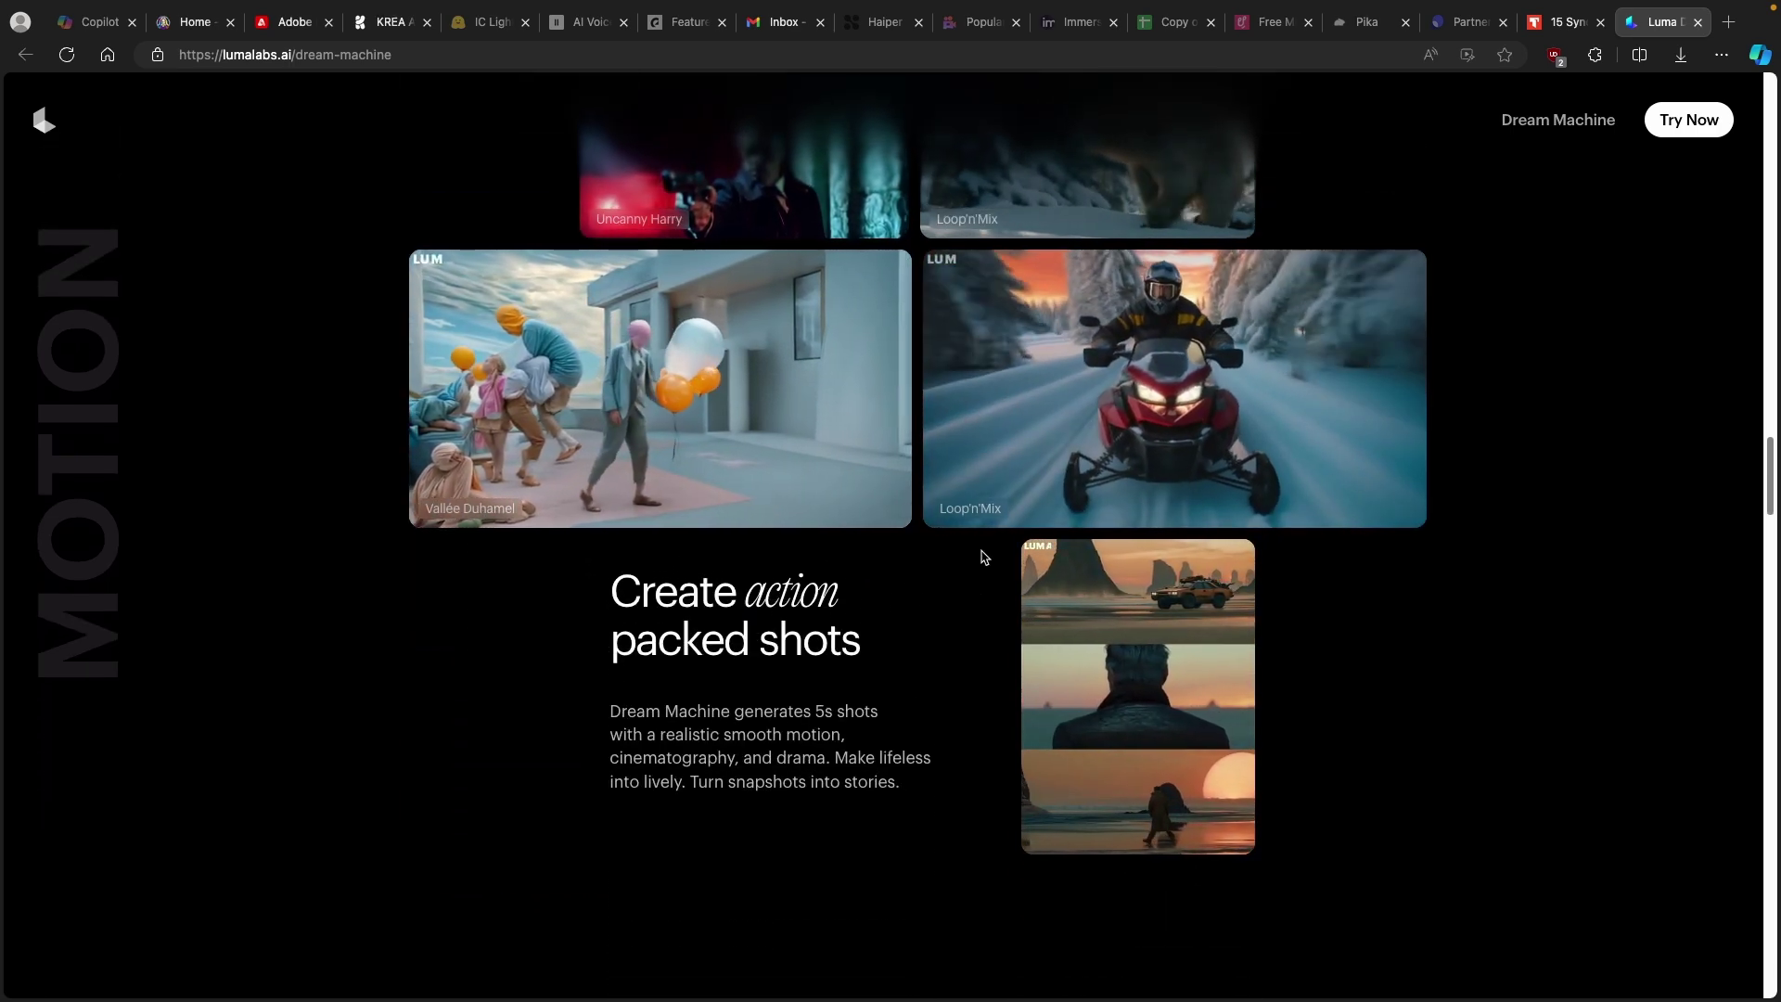
pyautogui.scroll(3, 981, 521)
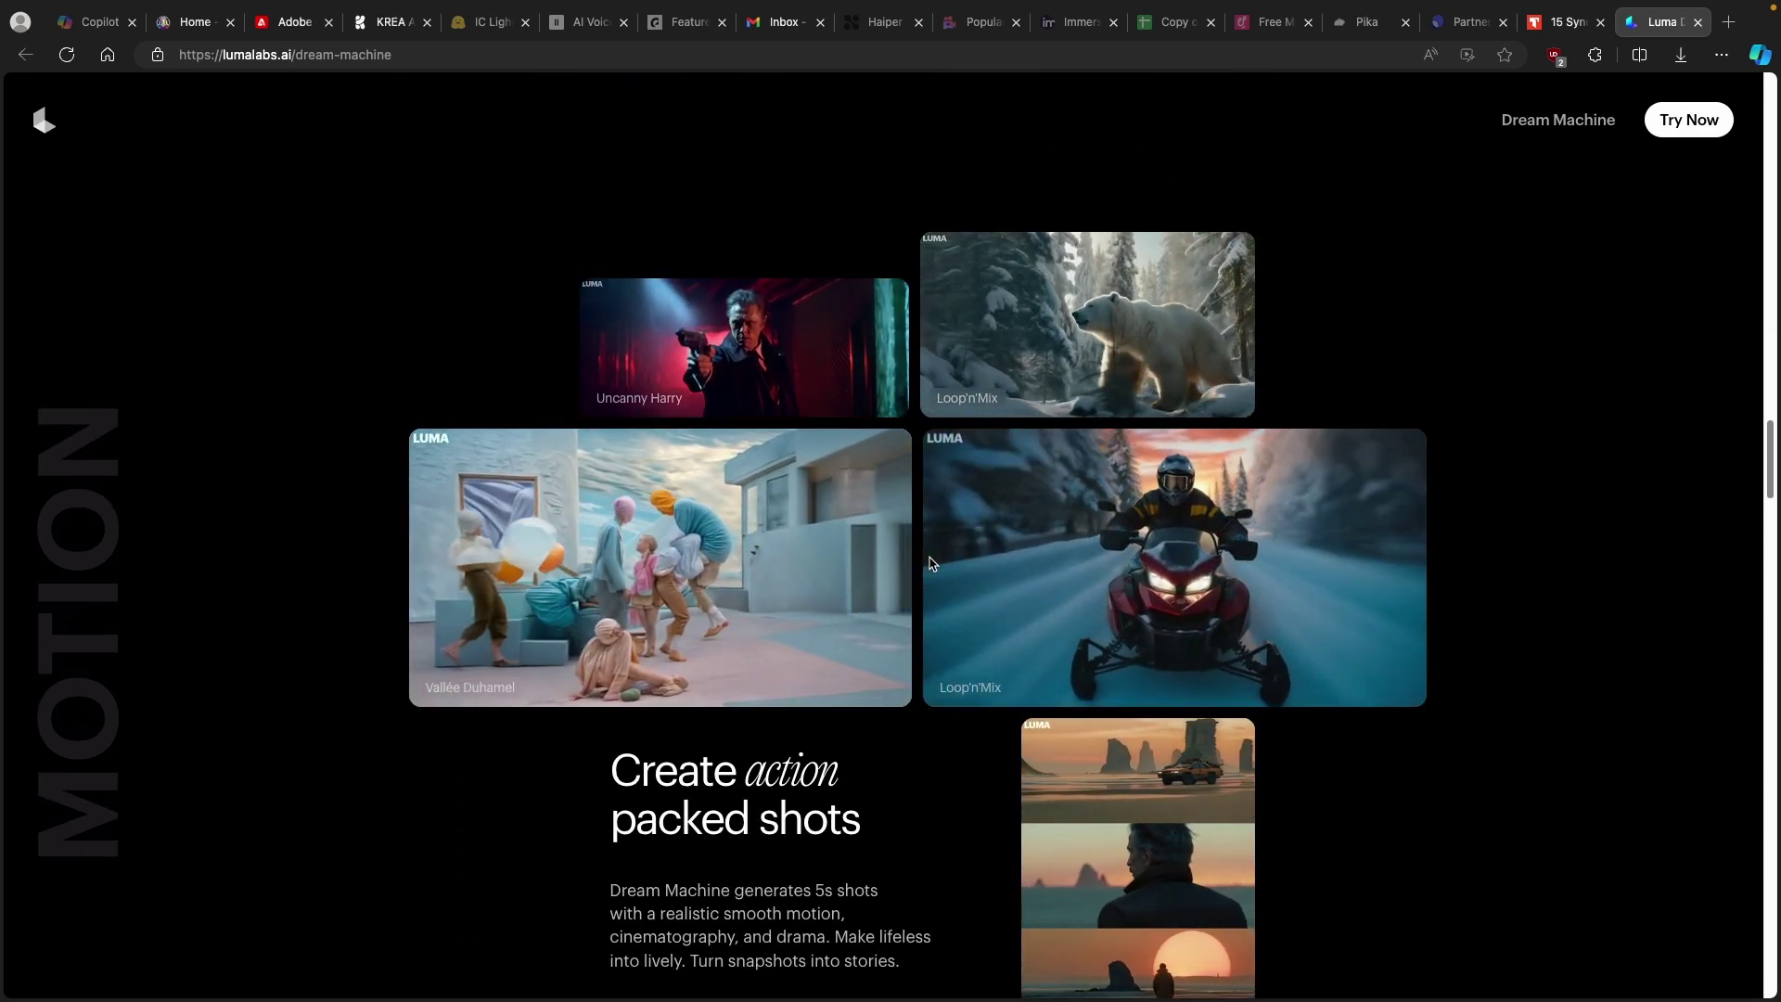
pyautogui.scroll(-2, 993, 462)
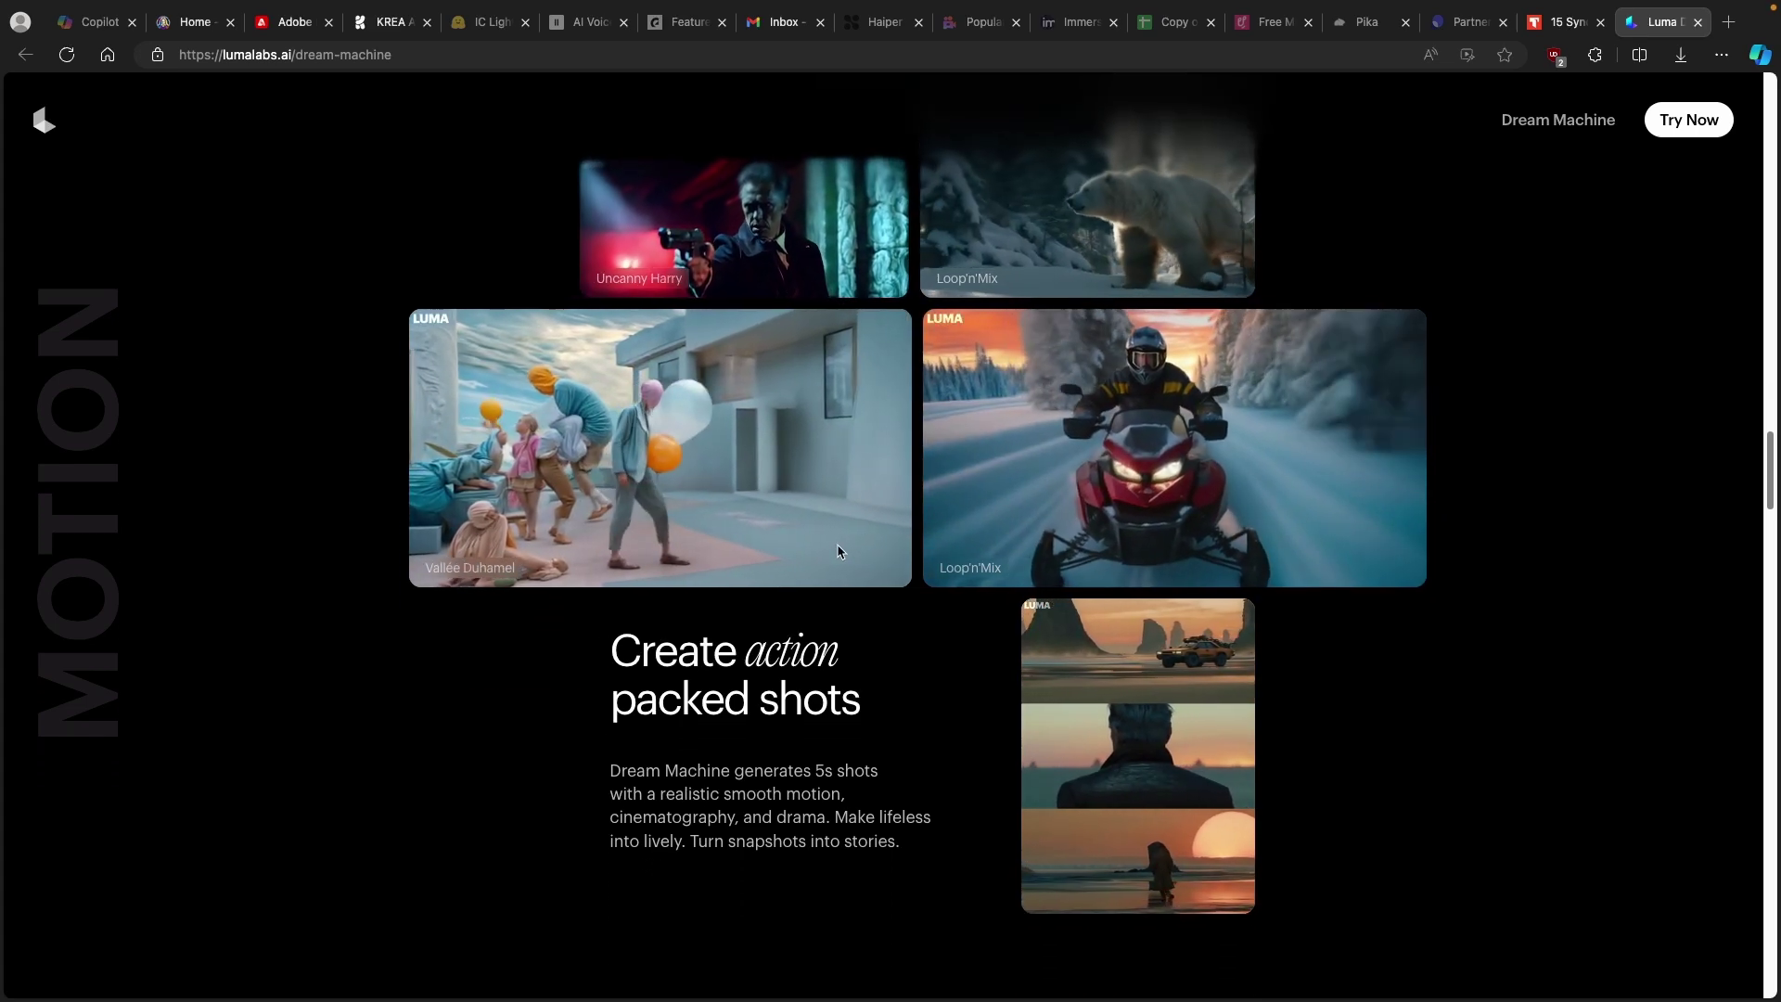
pyautogui.scroll(-6, 951, 569)
pyautogui.scroll(-15, 951, 569)
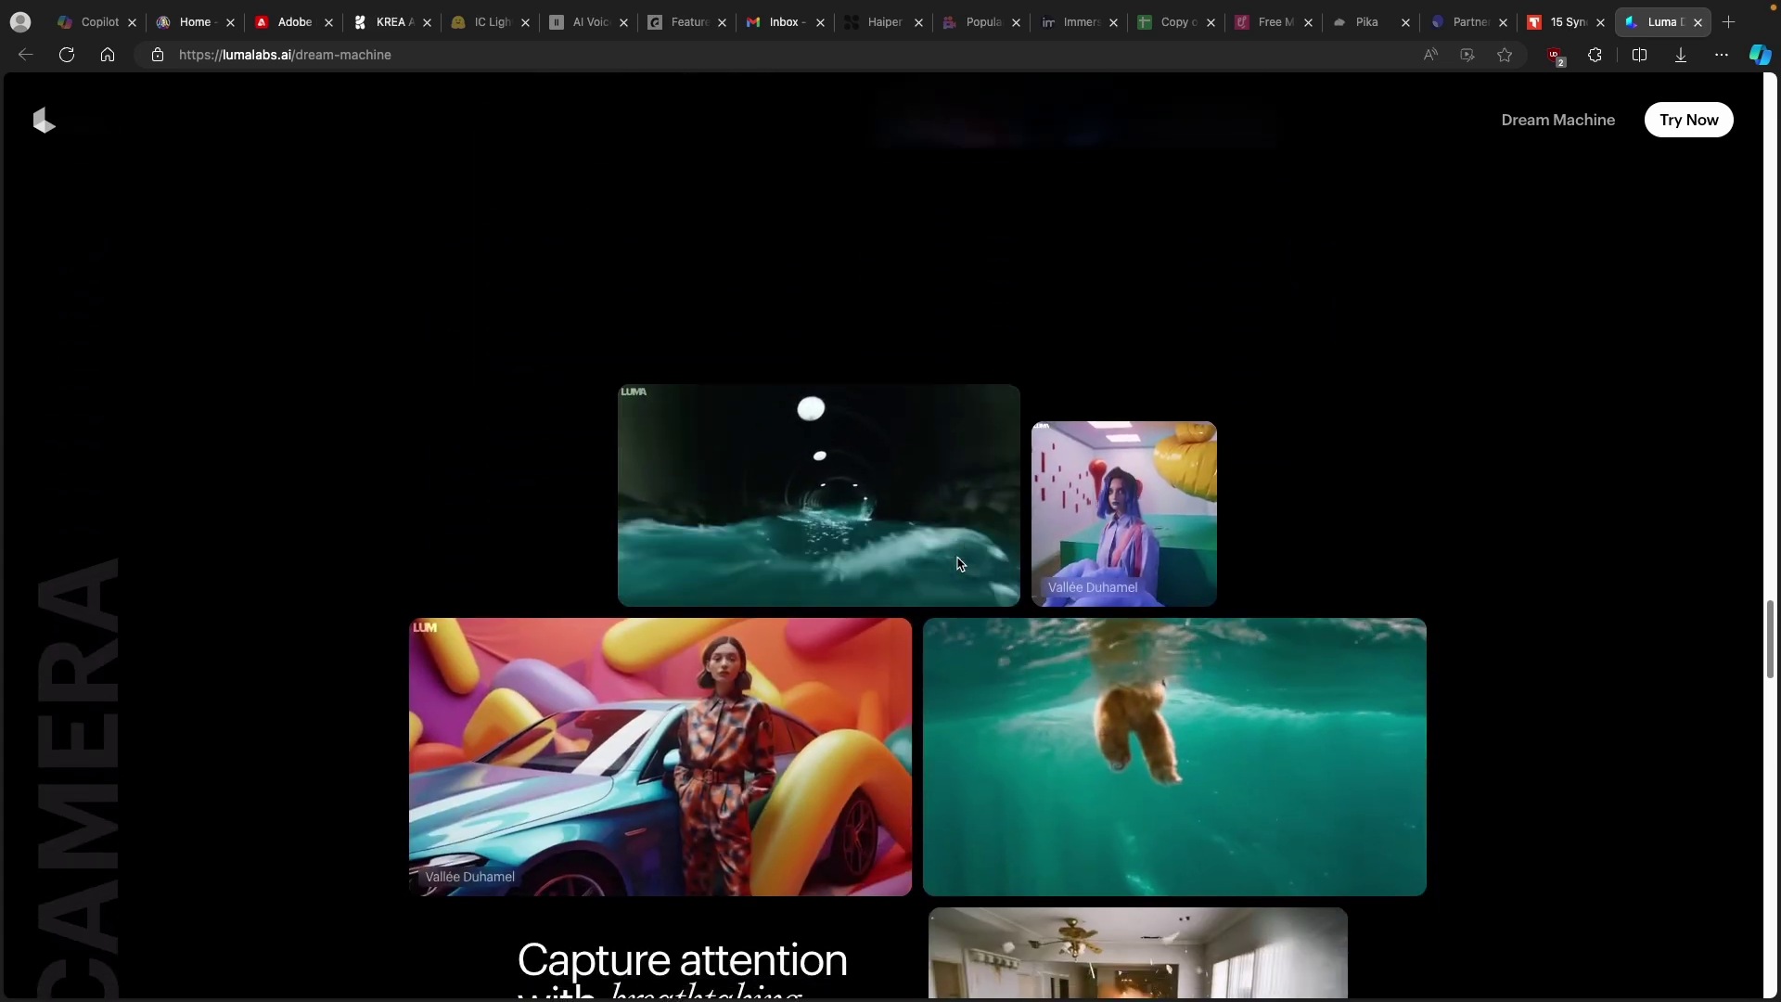
# Step: Scroll through the rest of the landing page down to the Team section
pyautogui.scroll(-7, 913, 495)
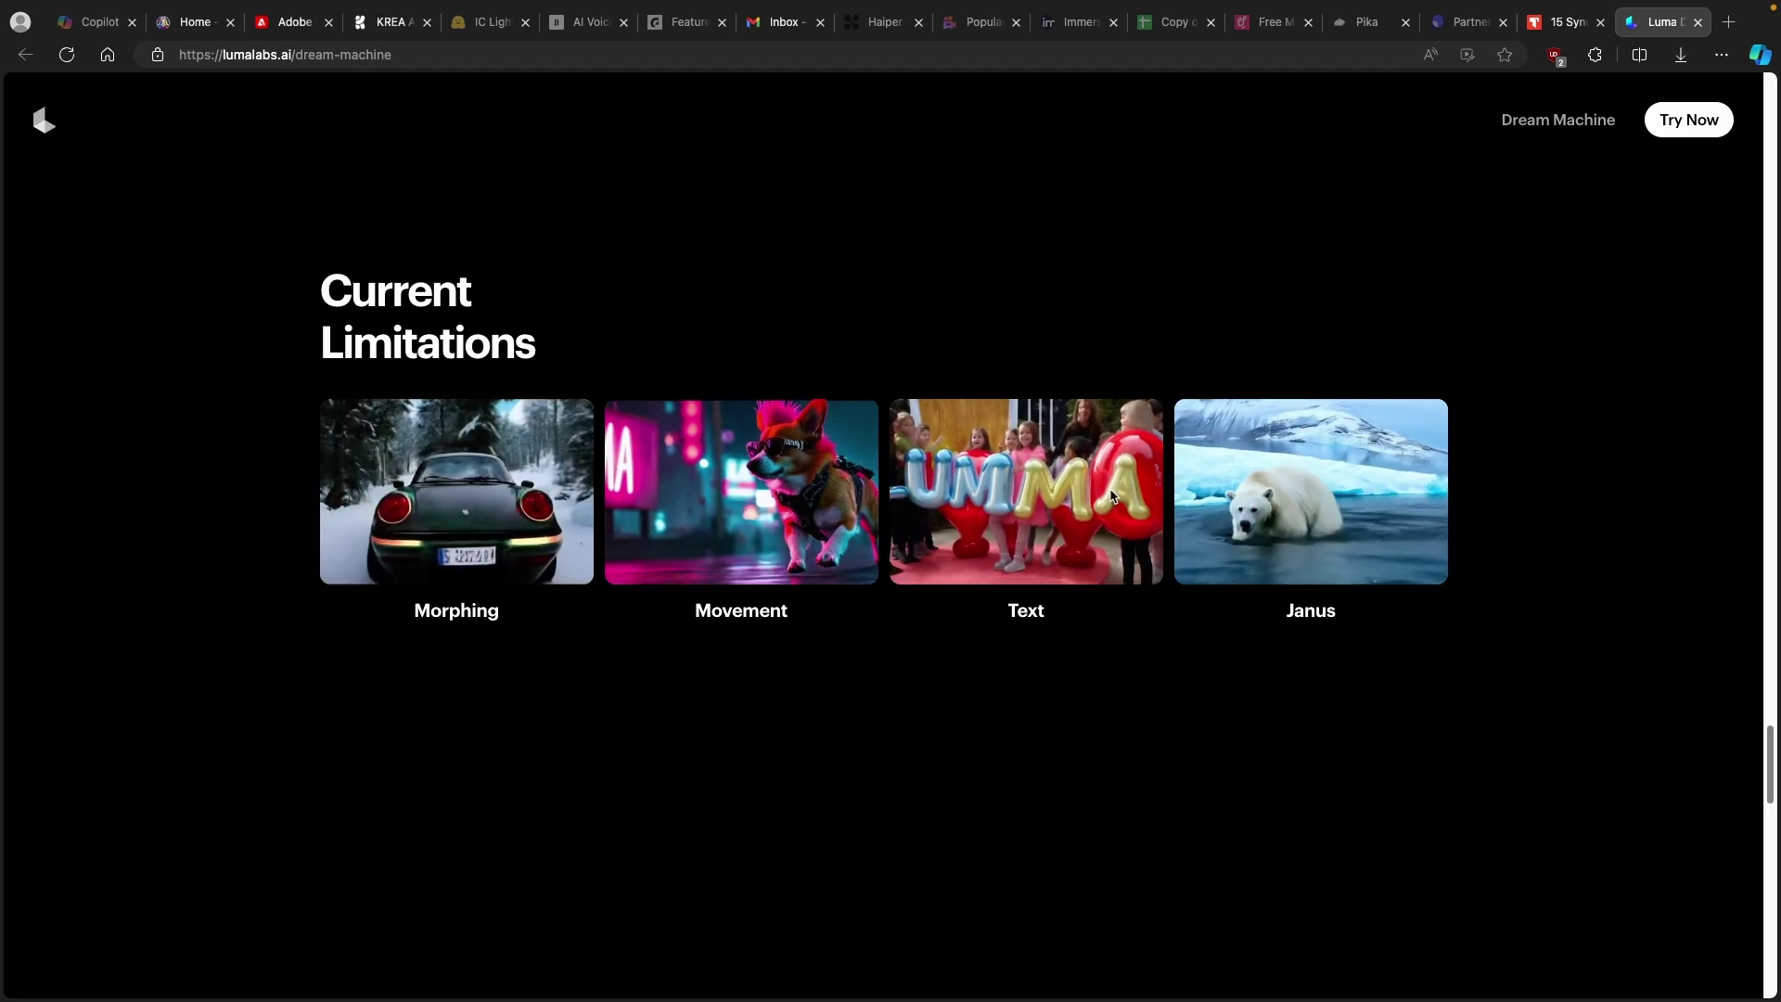
pyautogui.scroll(-5, 590, 568)
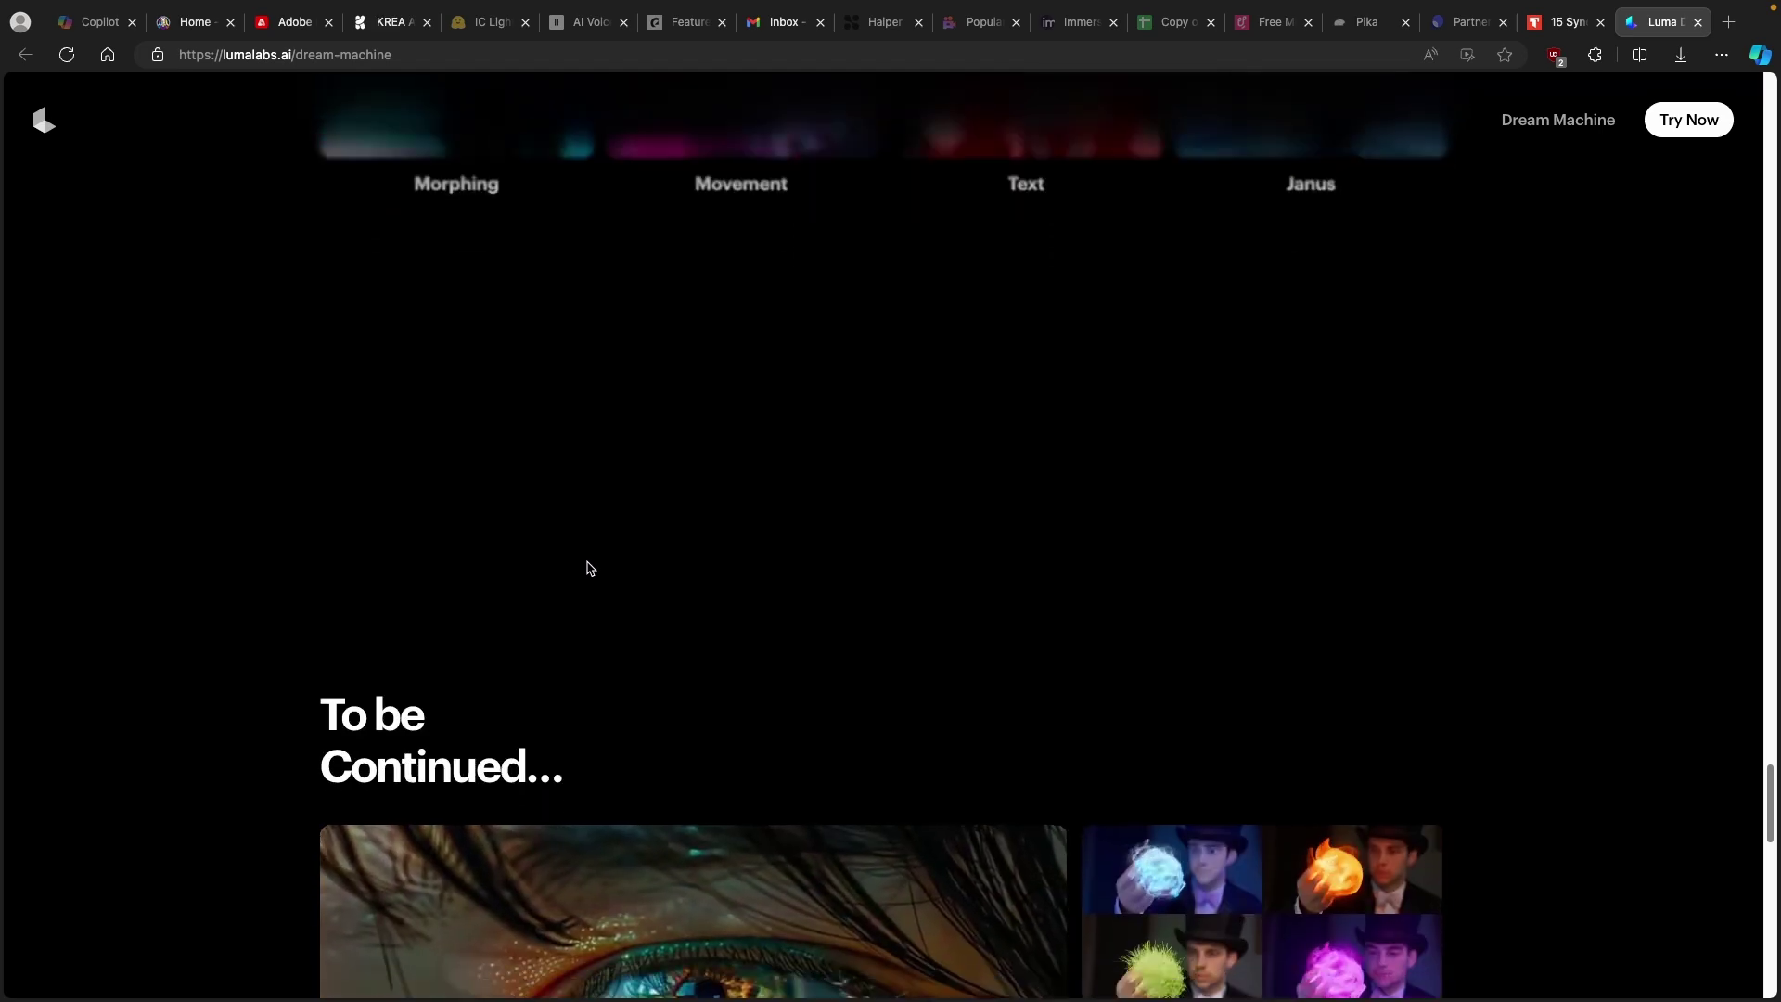
pyautogui.scroll(-11, 590, 568)
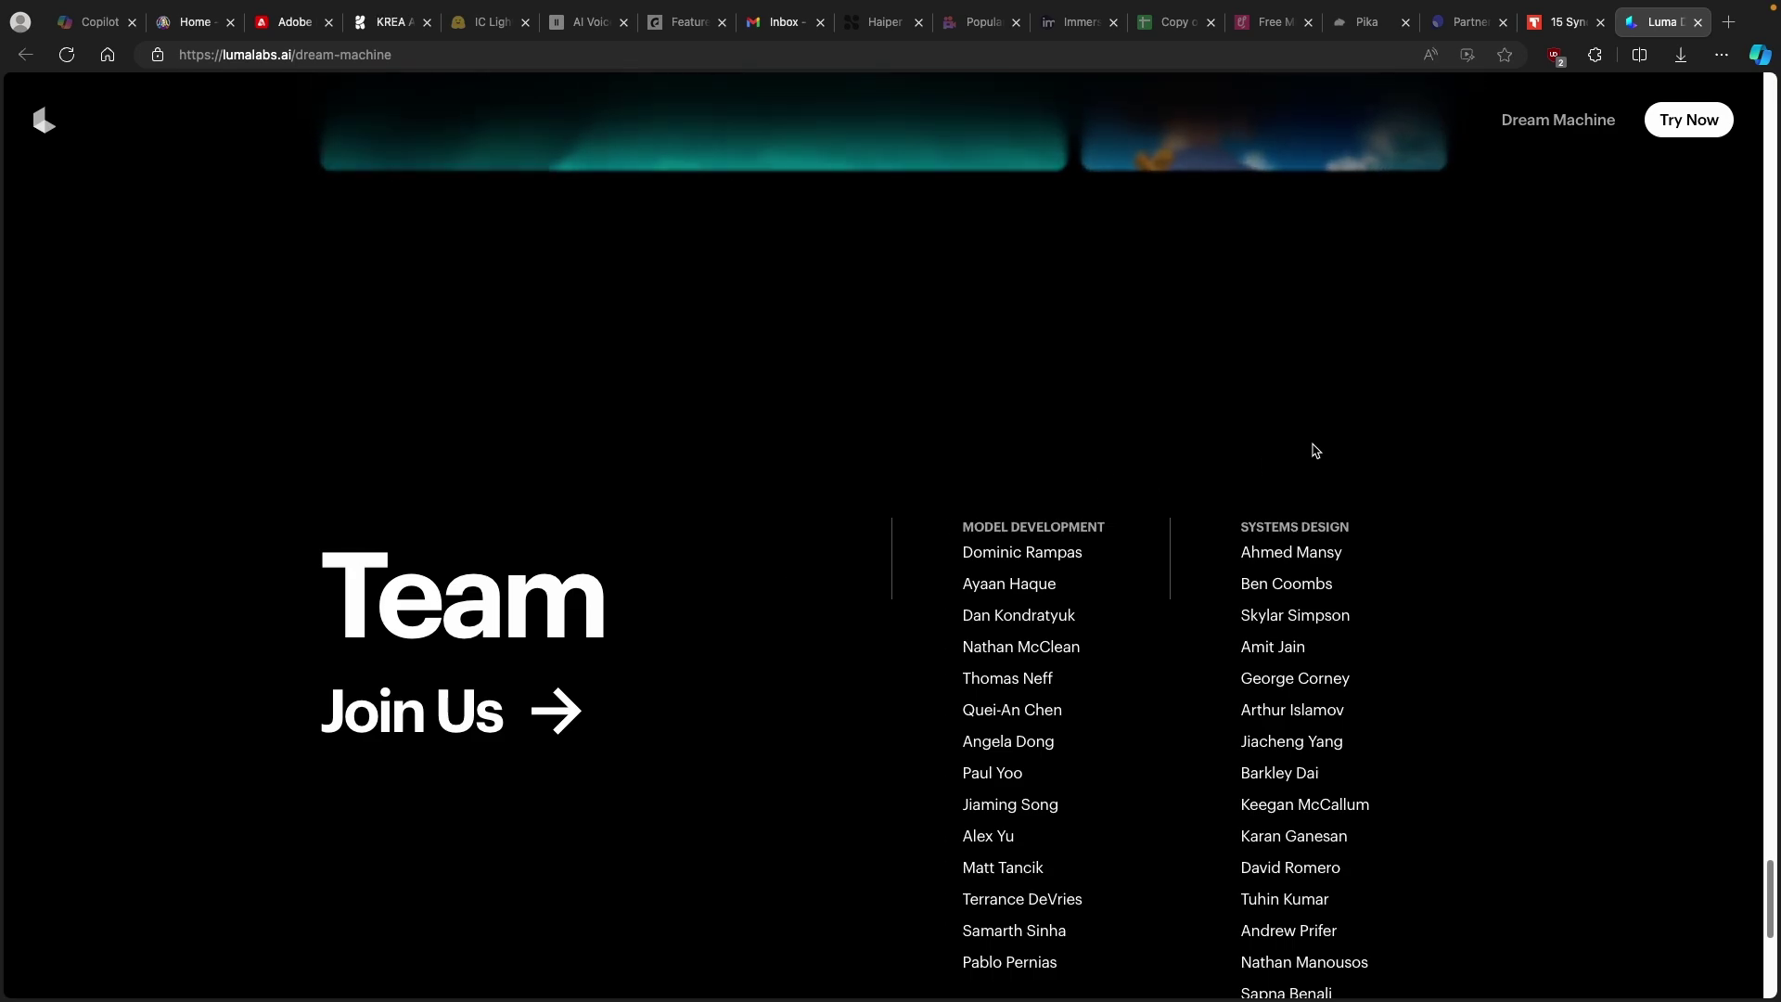
pyautogui.scroll(3, 1318, 453)
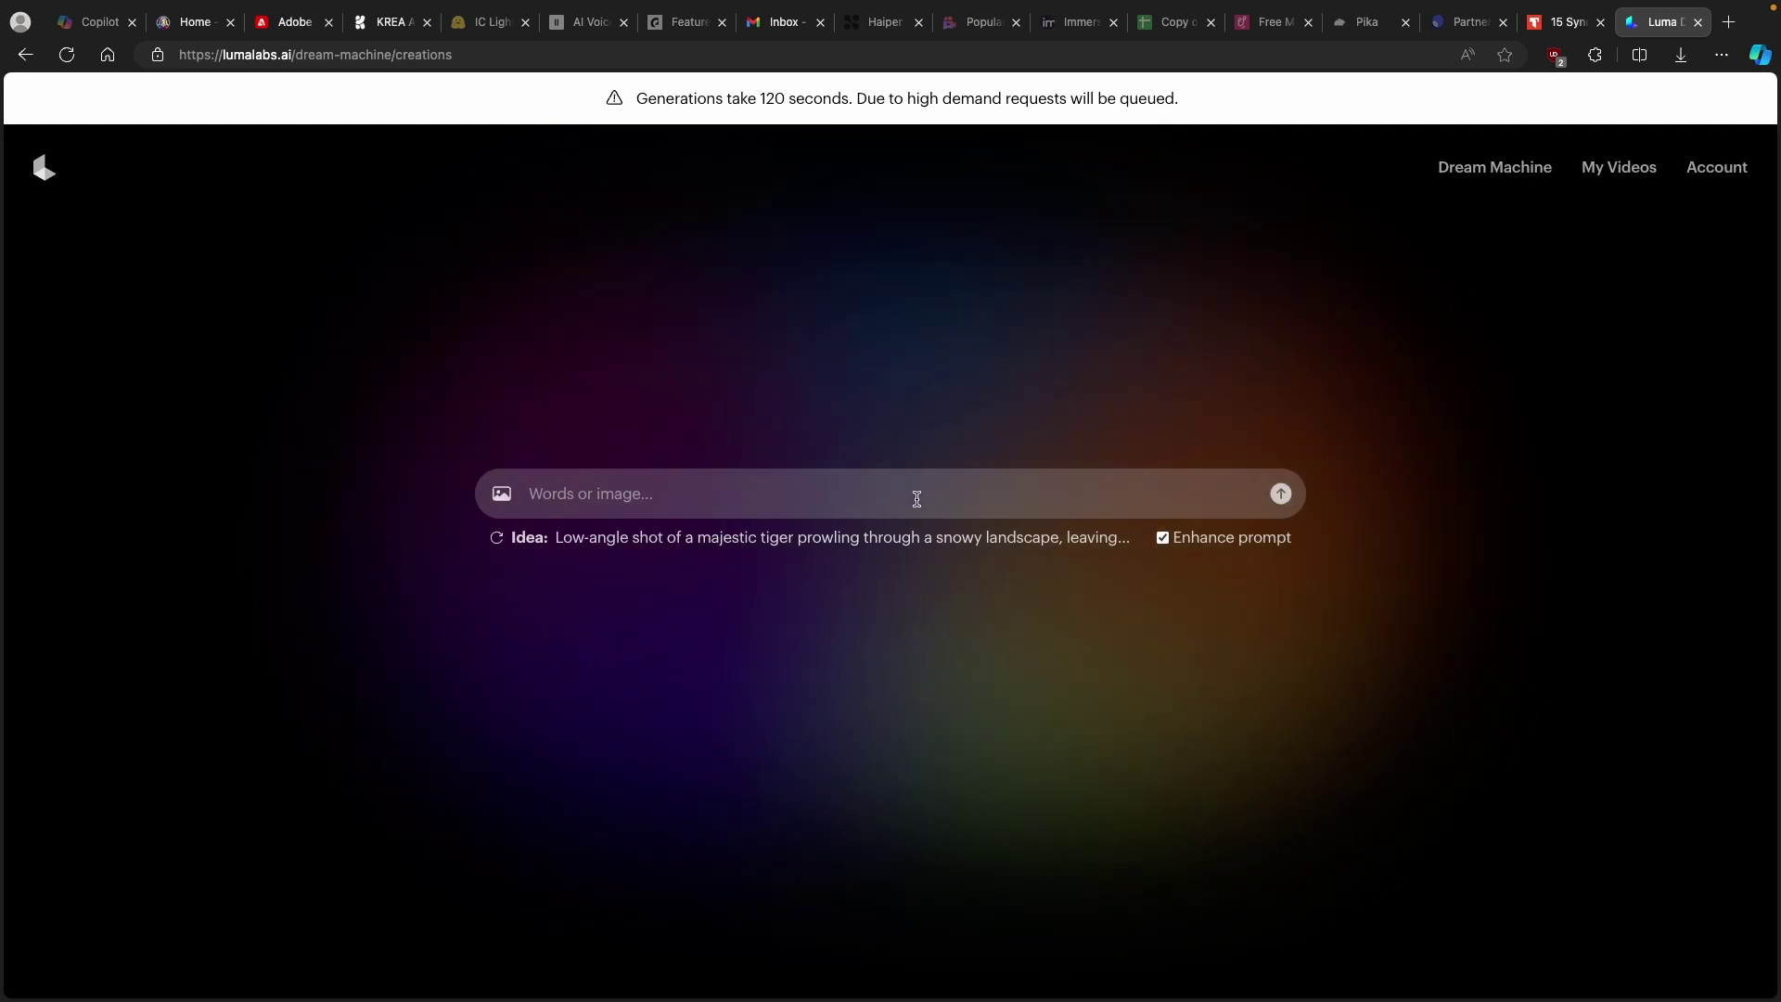
# Step: Submit the prompt 'titanic on a sea, freezing weather, sunlight', then return to the landing page
pyautogui.click(1011, 494)
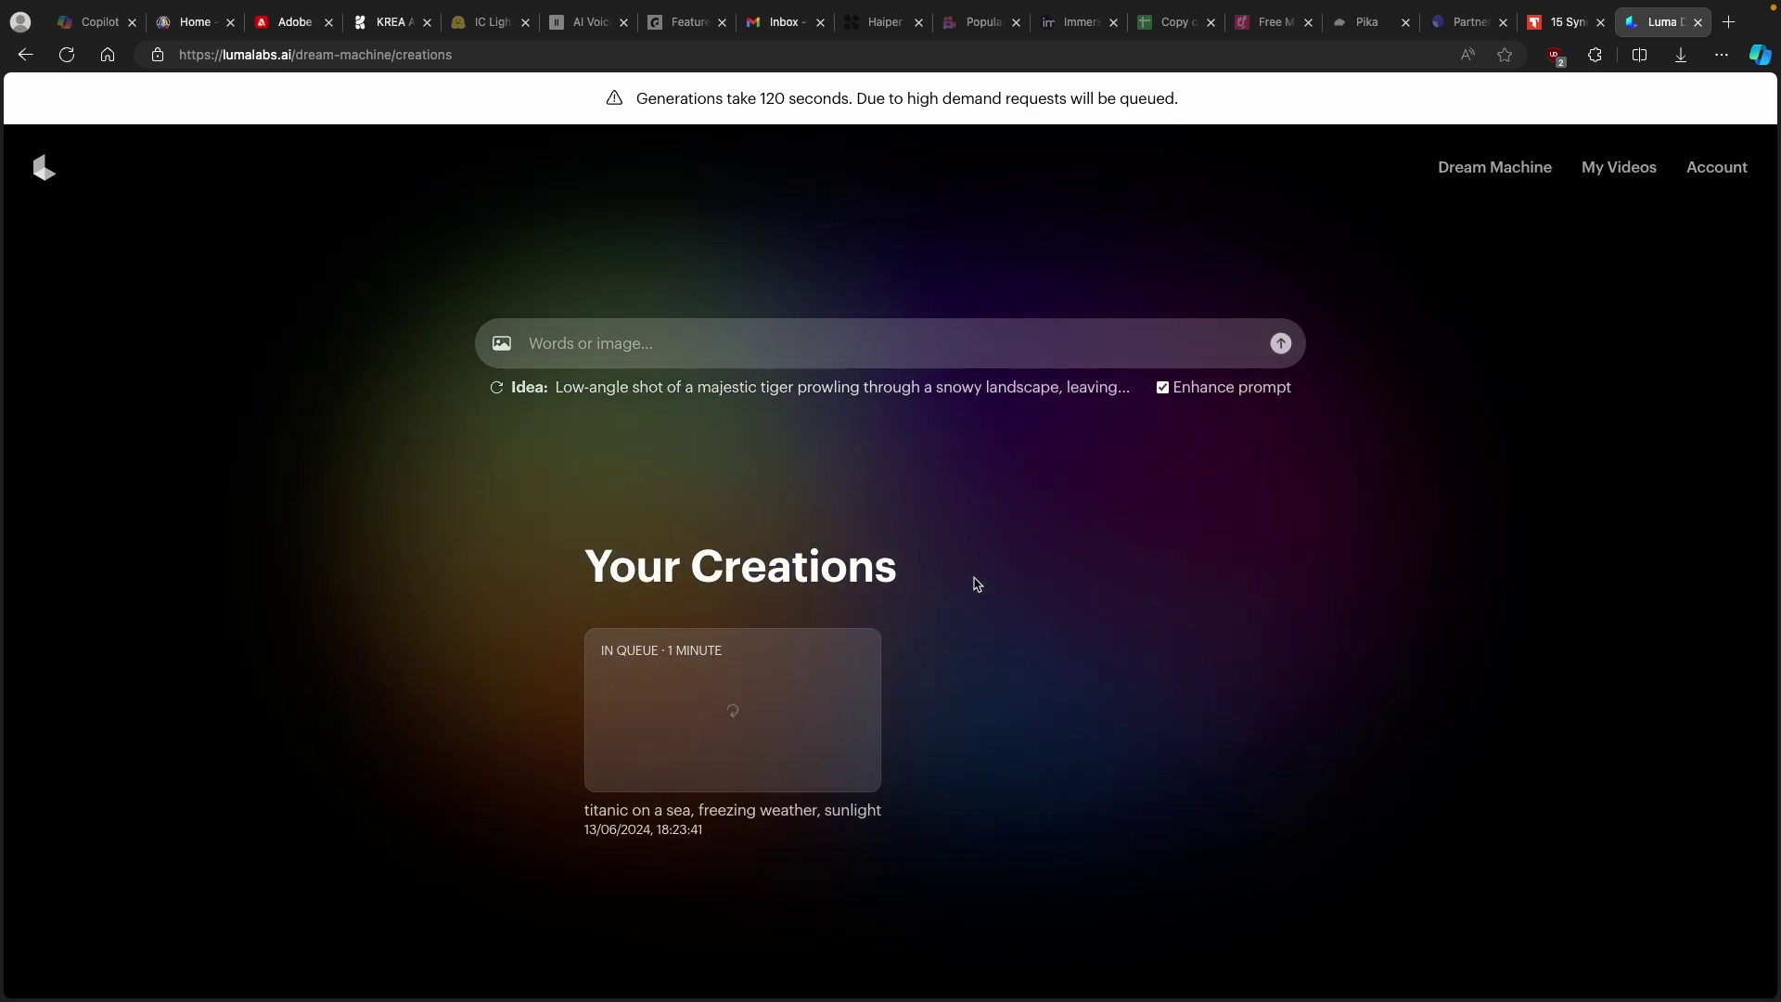
pyautogui.hotkey('alt', 'Left')
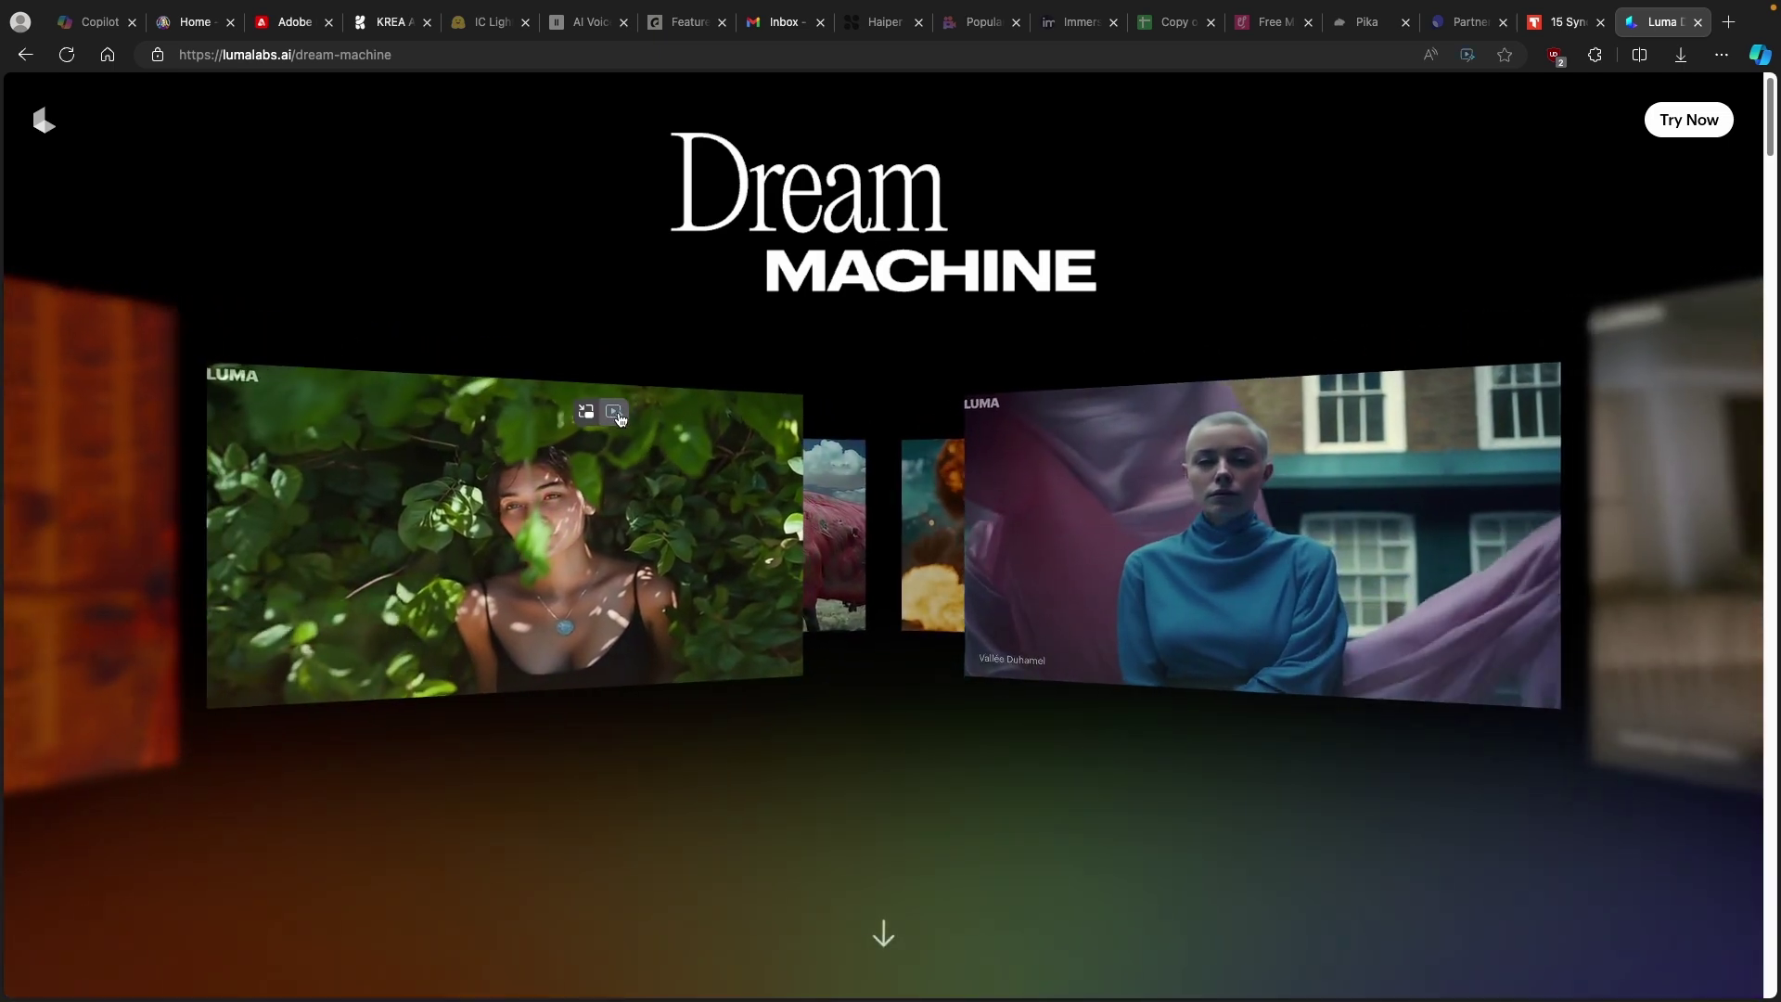
pyautogui.click(586, 412)
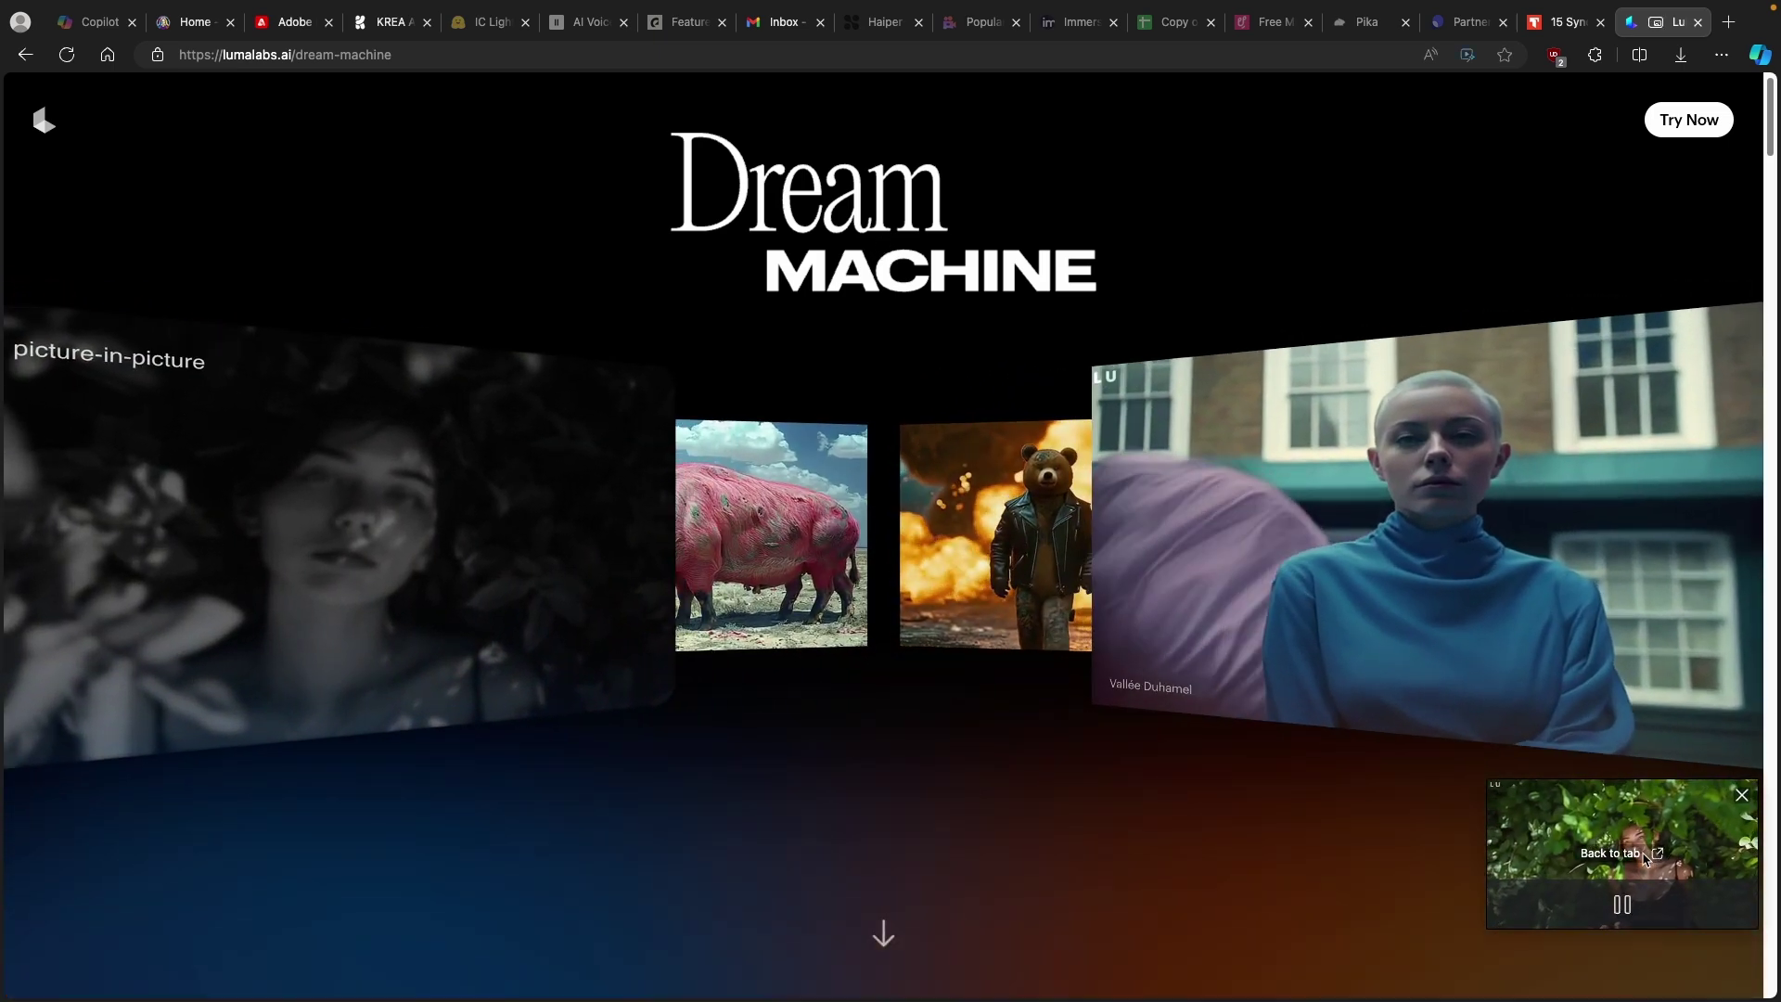
pyautogui.click(1645, 857)
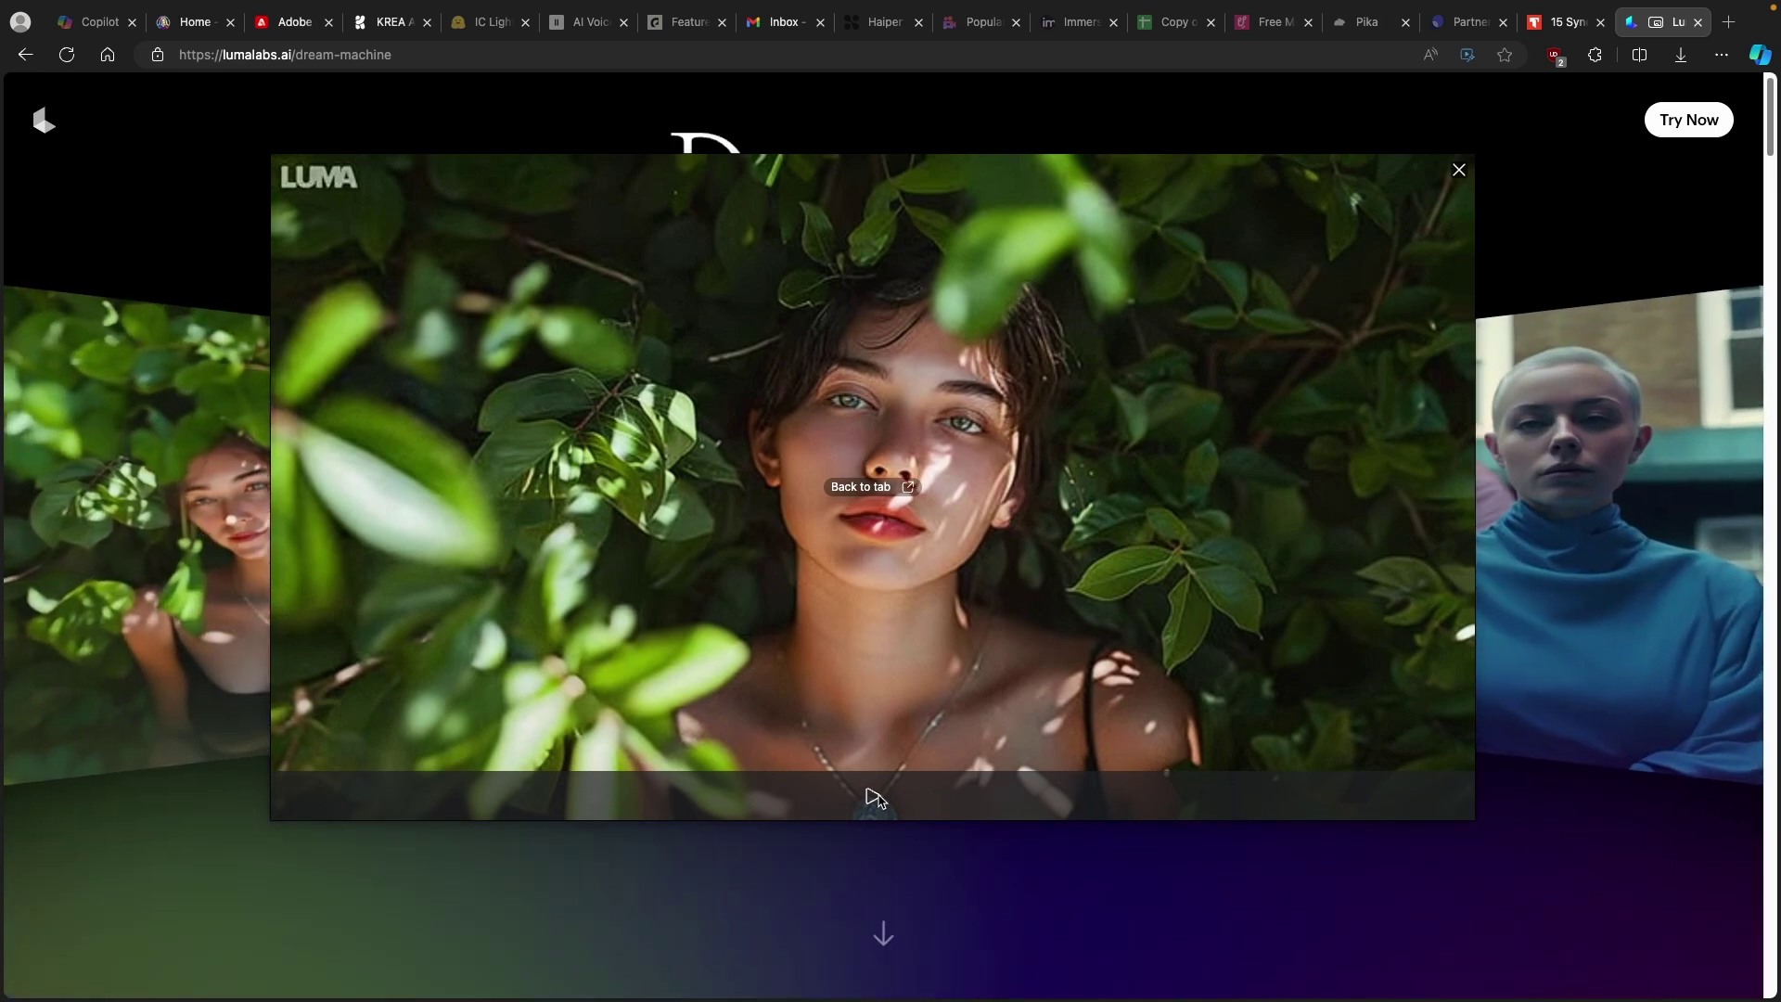
pyautogui.click(872, 795)
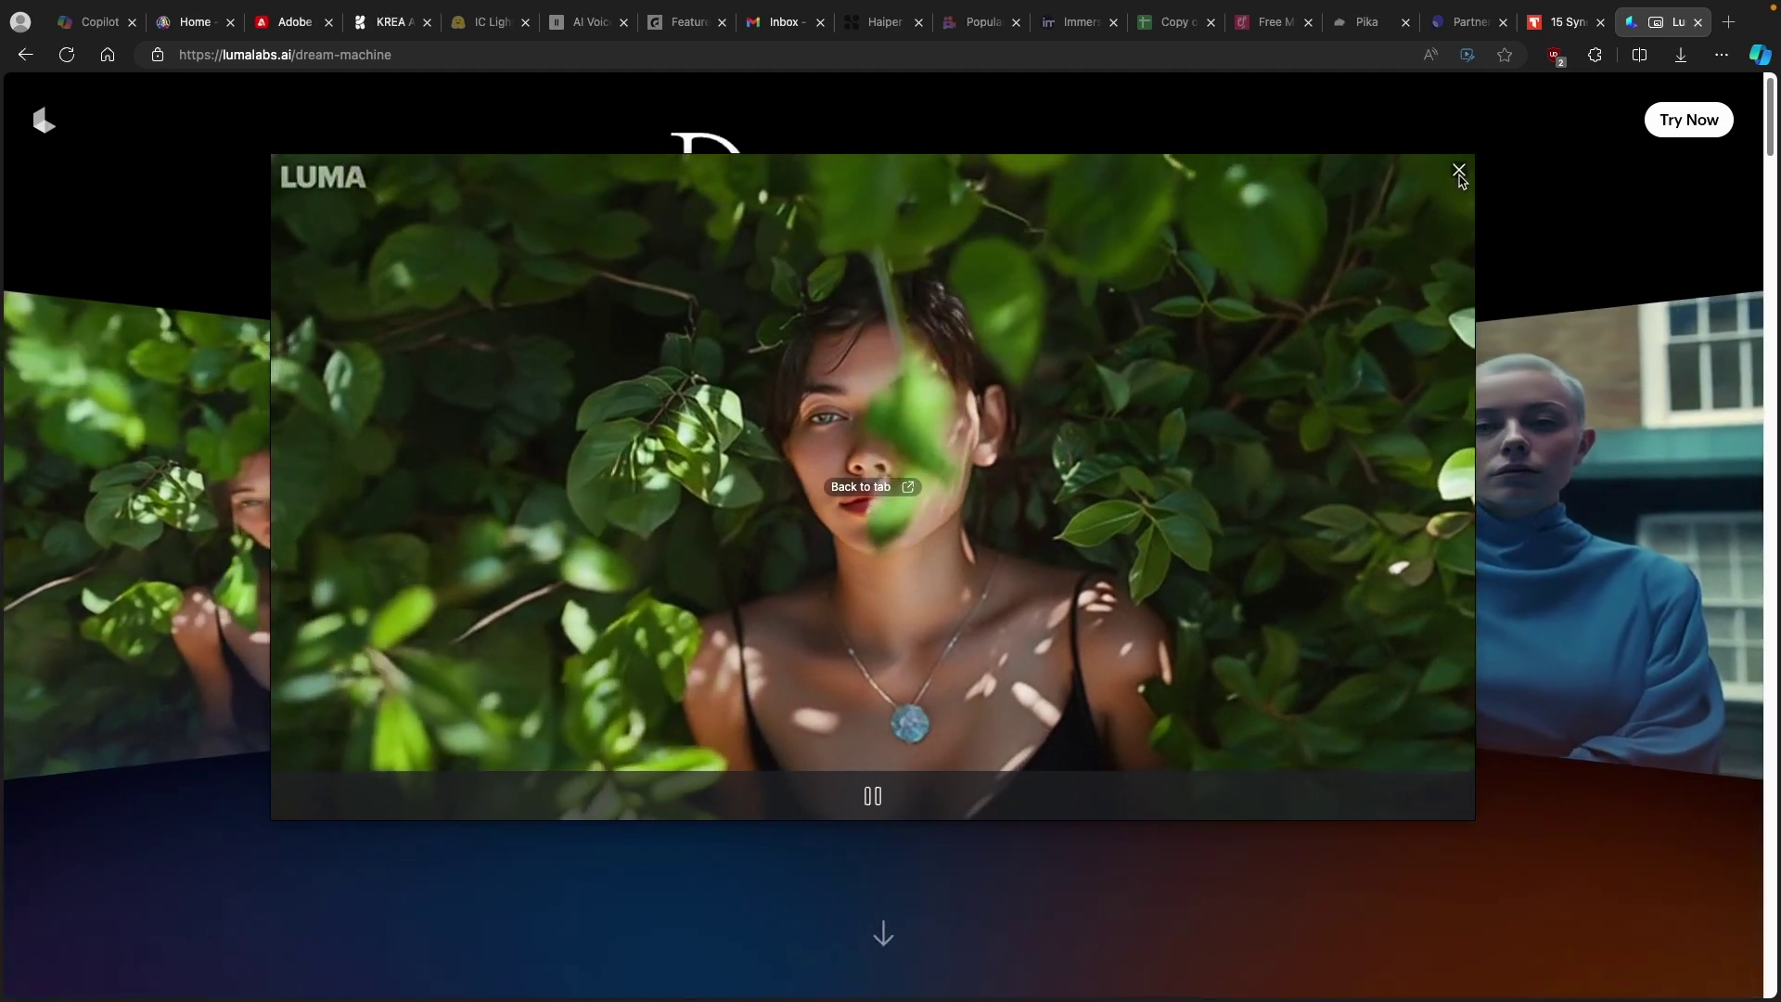
pyautogui.click(1459, 171)
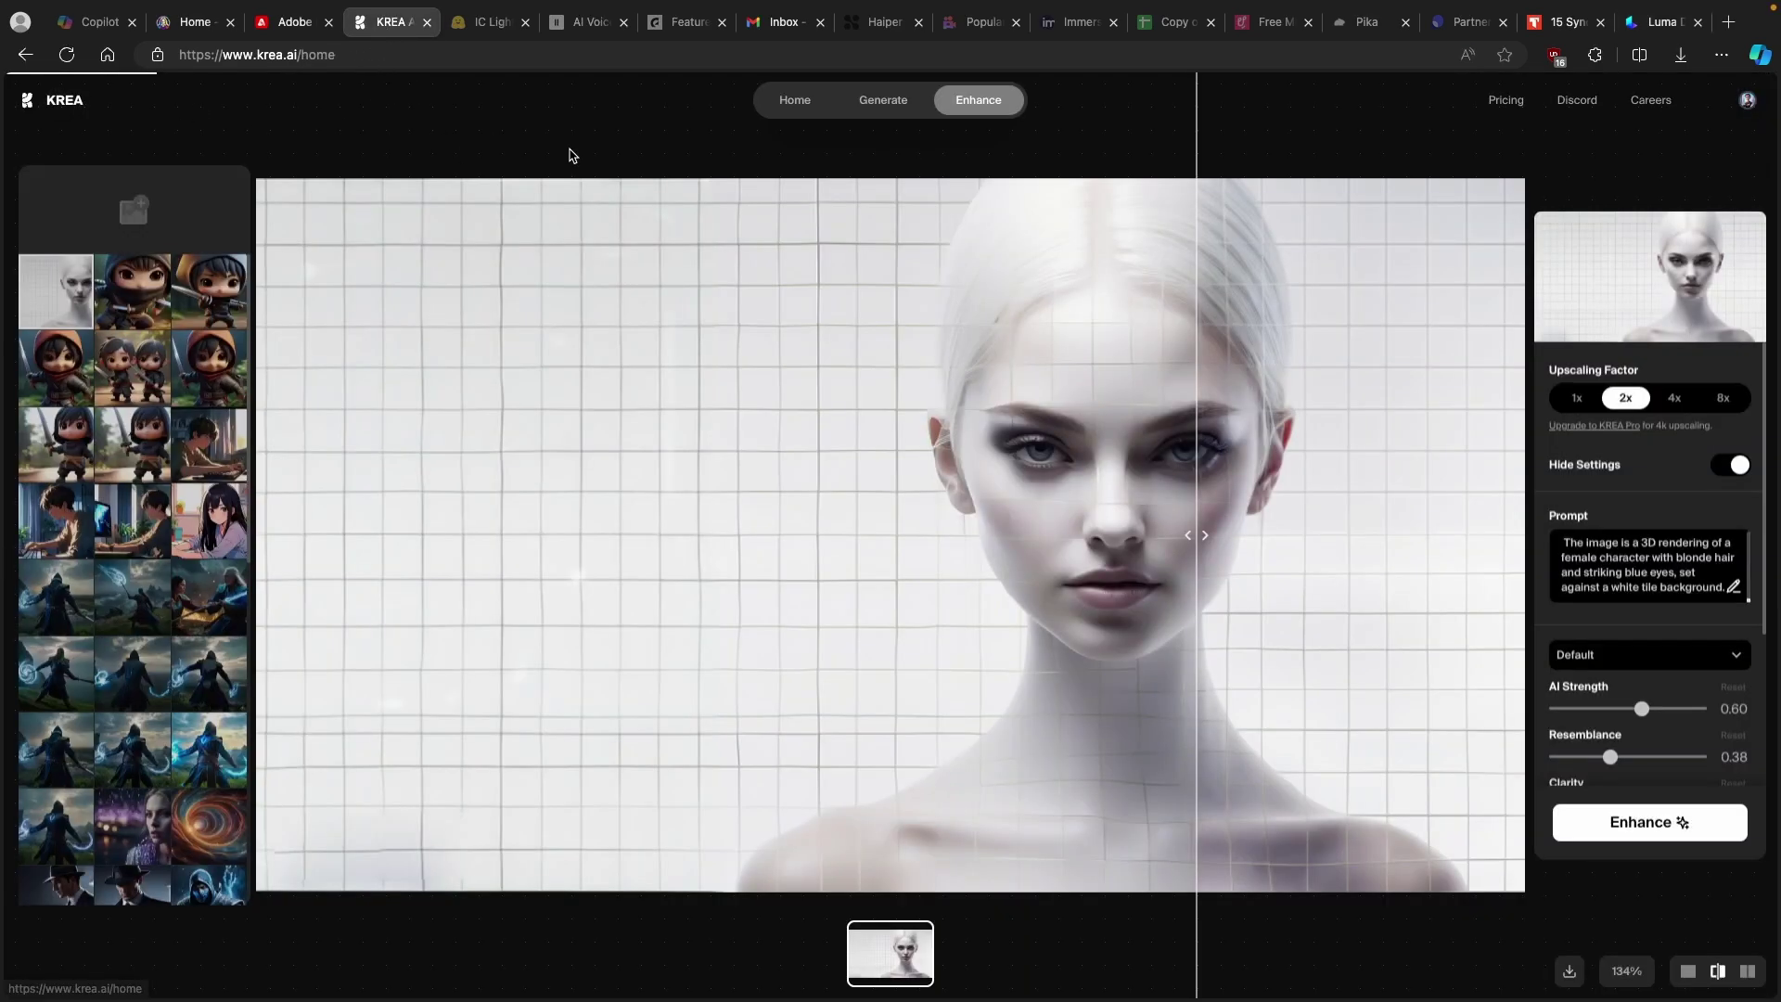
# Step: Visit KREA's apps home page and its Video app, then return to the Dream Machine tab
pyautogui.click(81, 100)
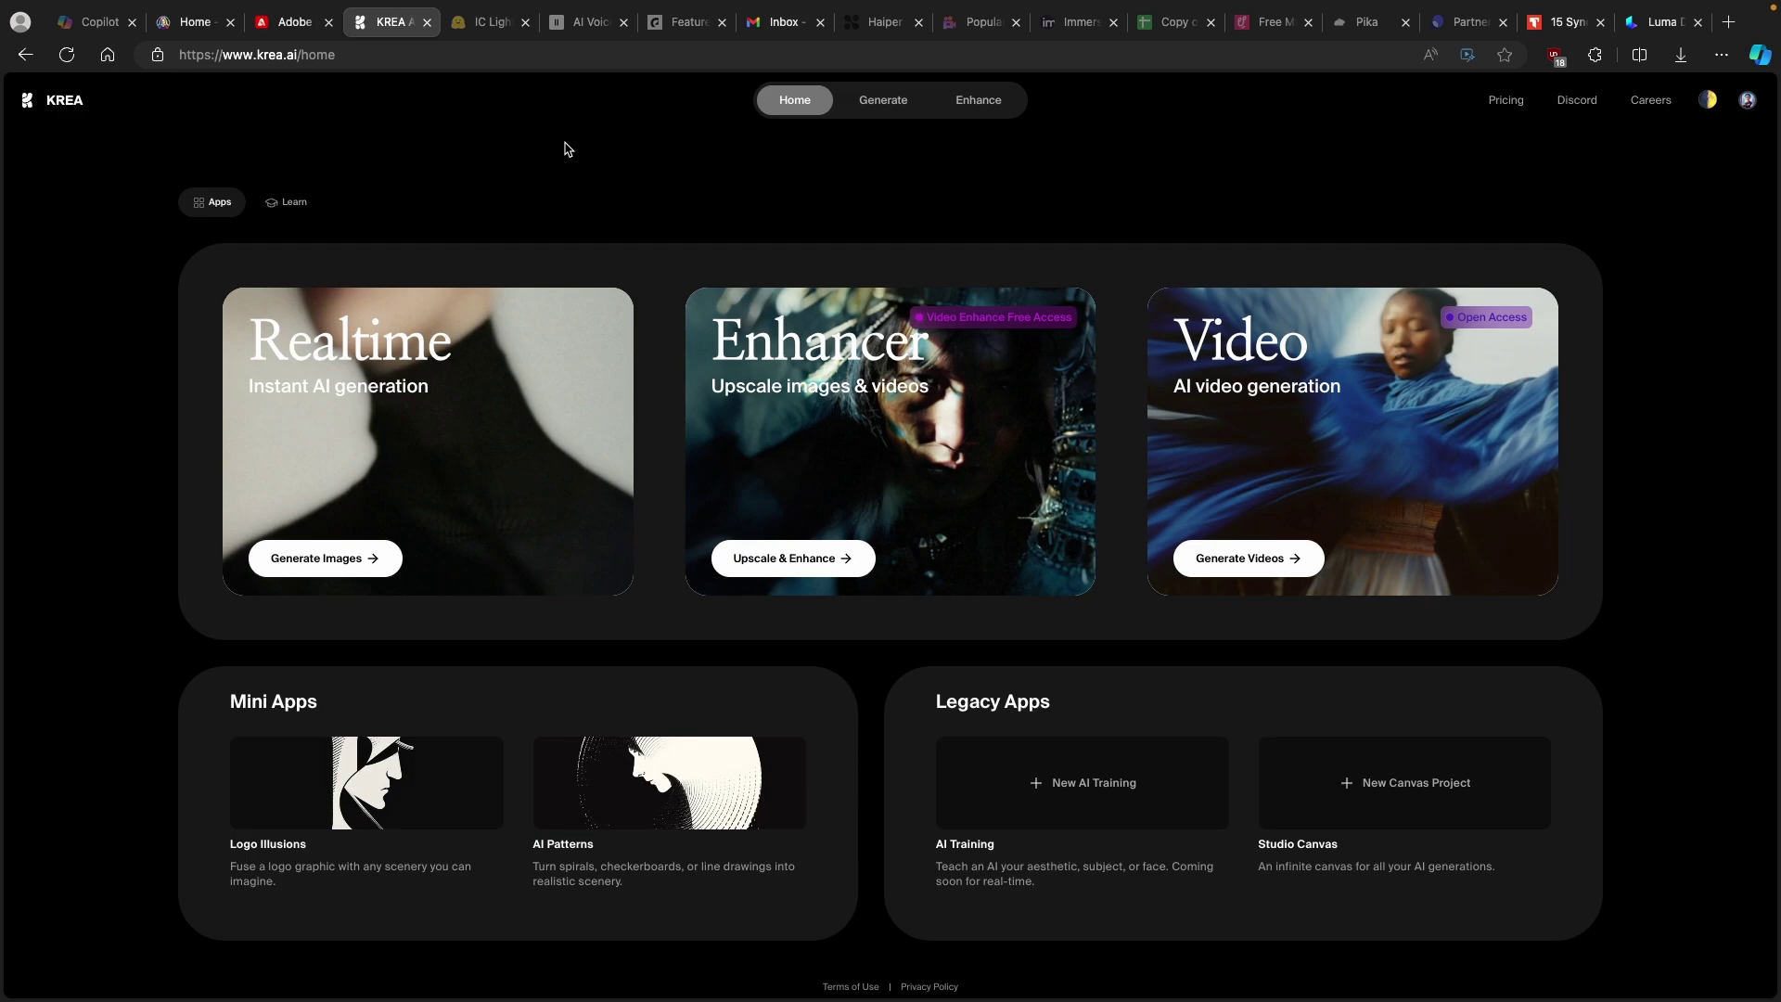
pyautogui.click(1284, 449)
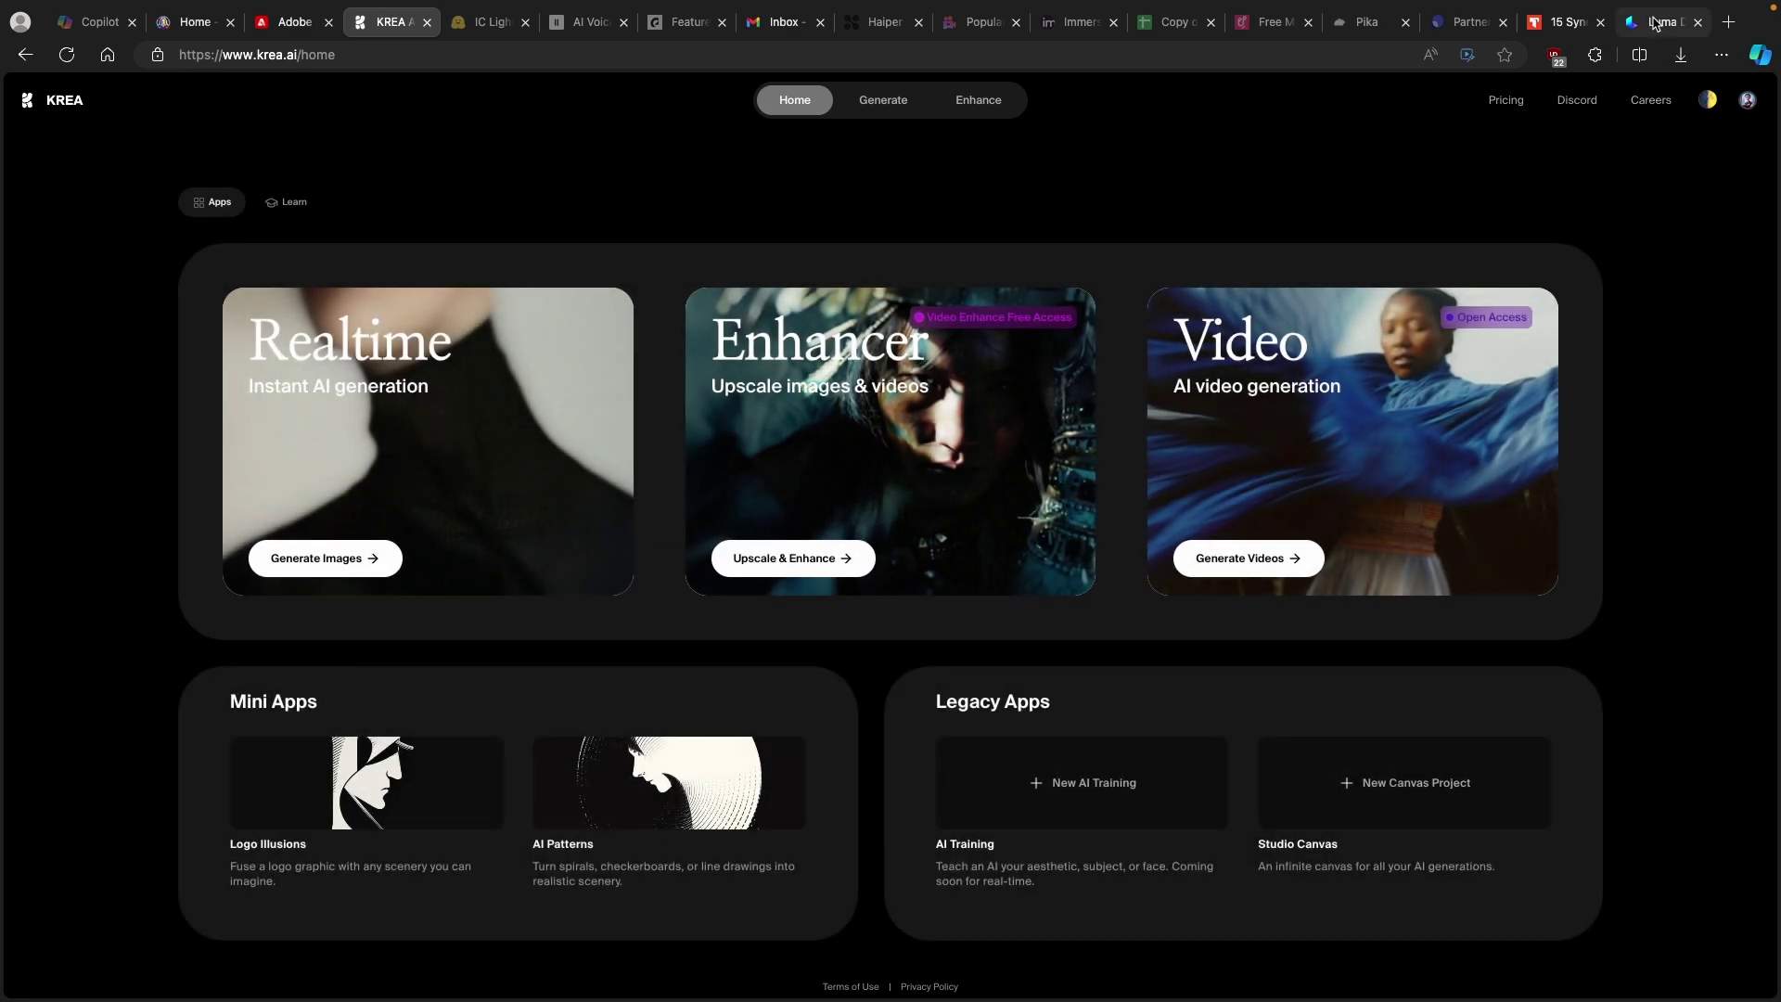
pyautogui.click(1661, 22)
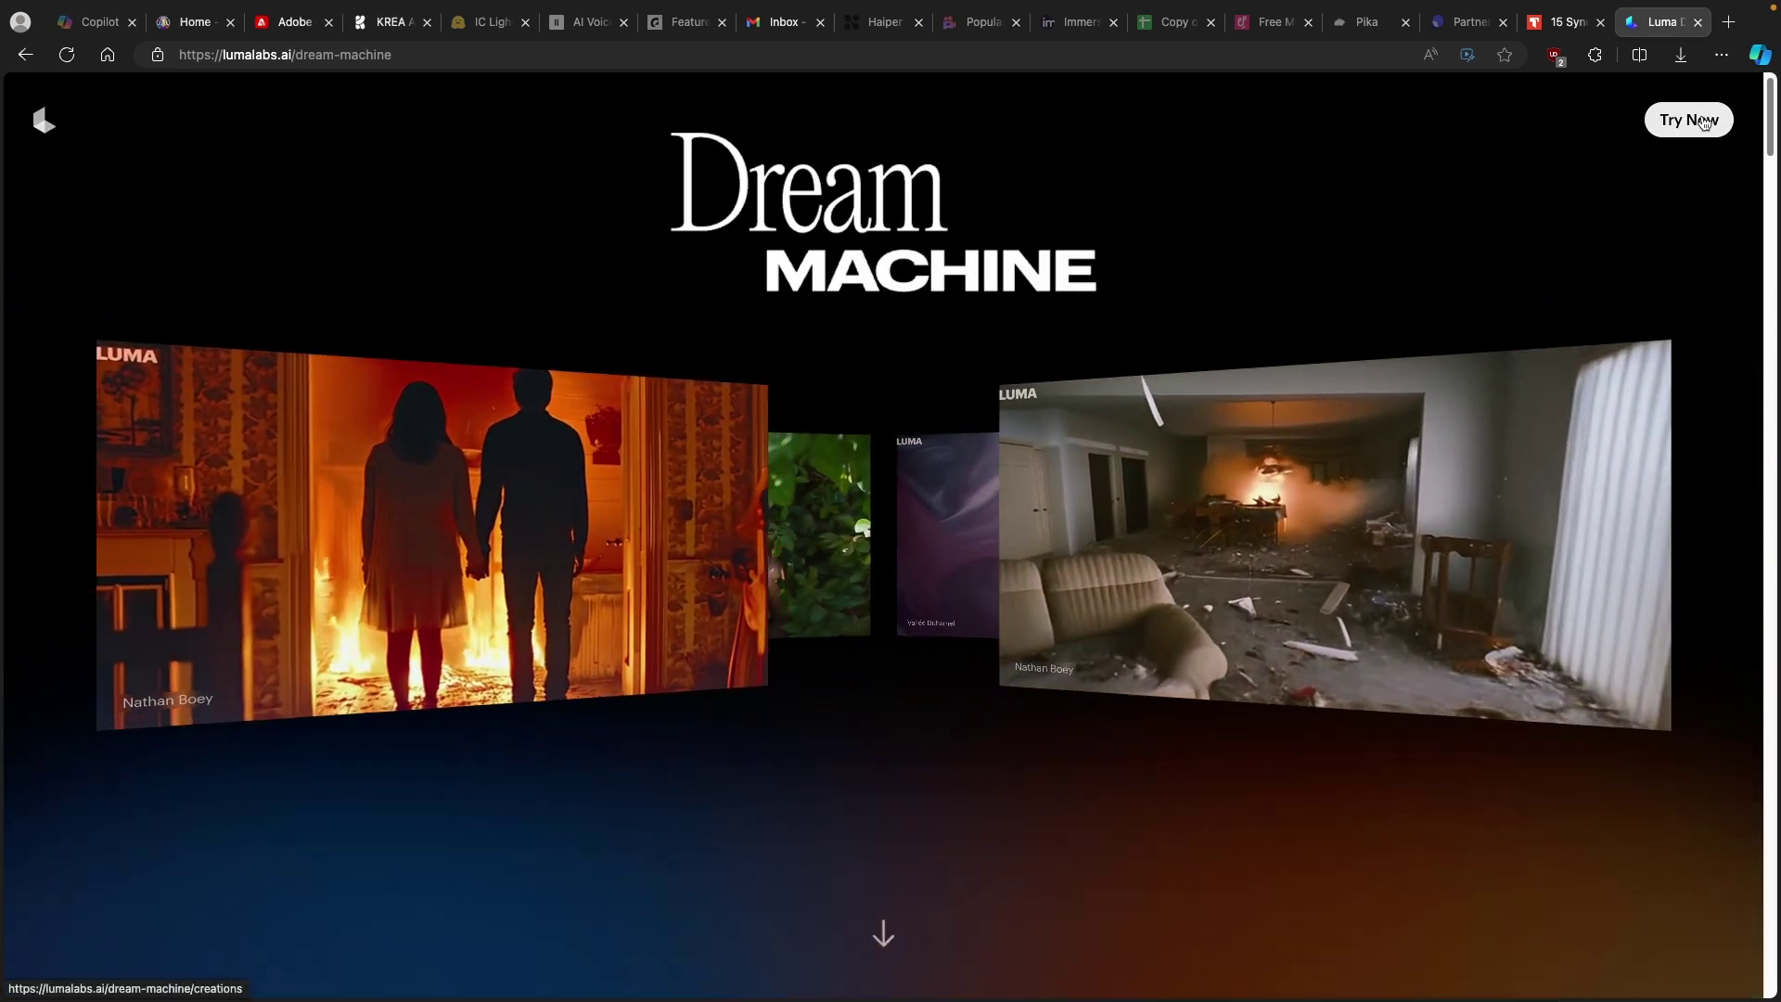
# Step: Open the Dream Machine video creation page from the landing page's Try Now button
pyautogui.click(1703, 121)
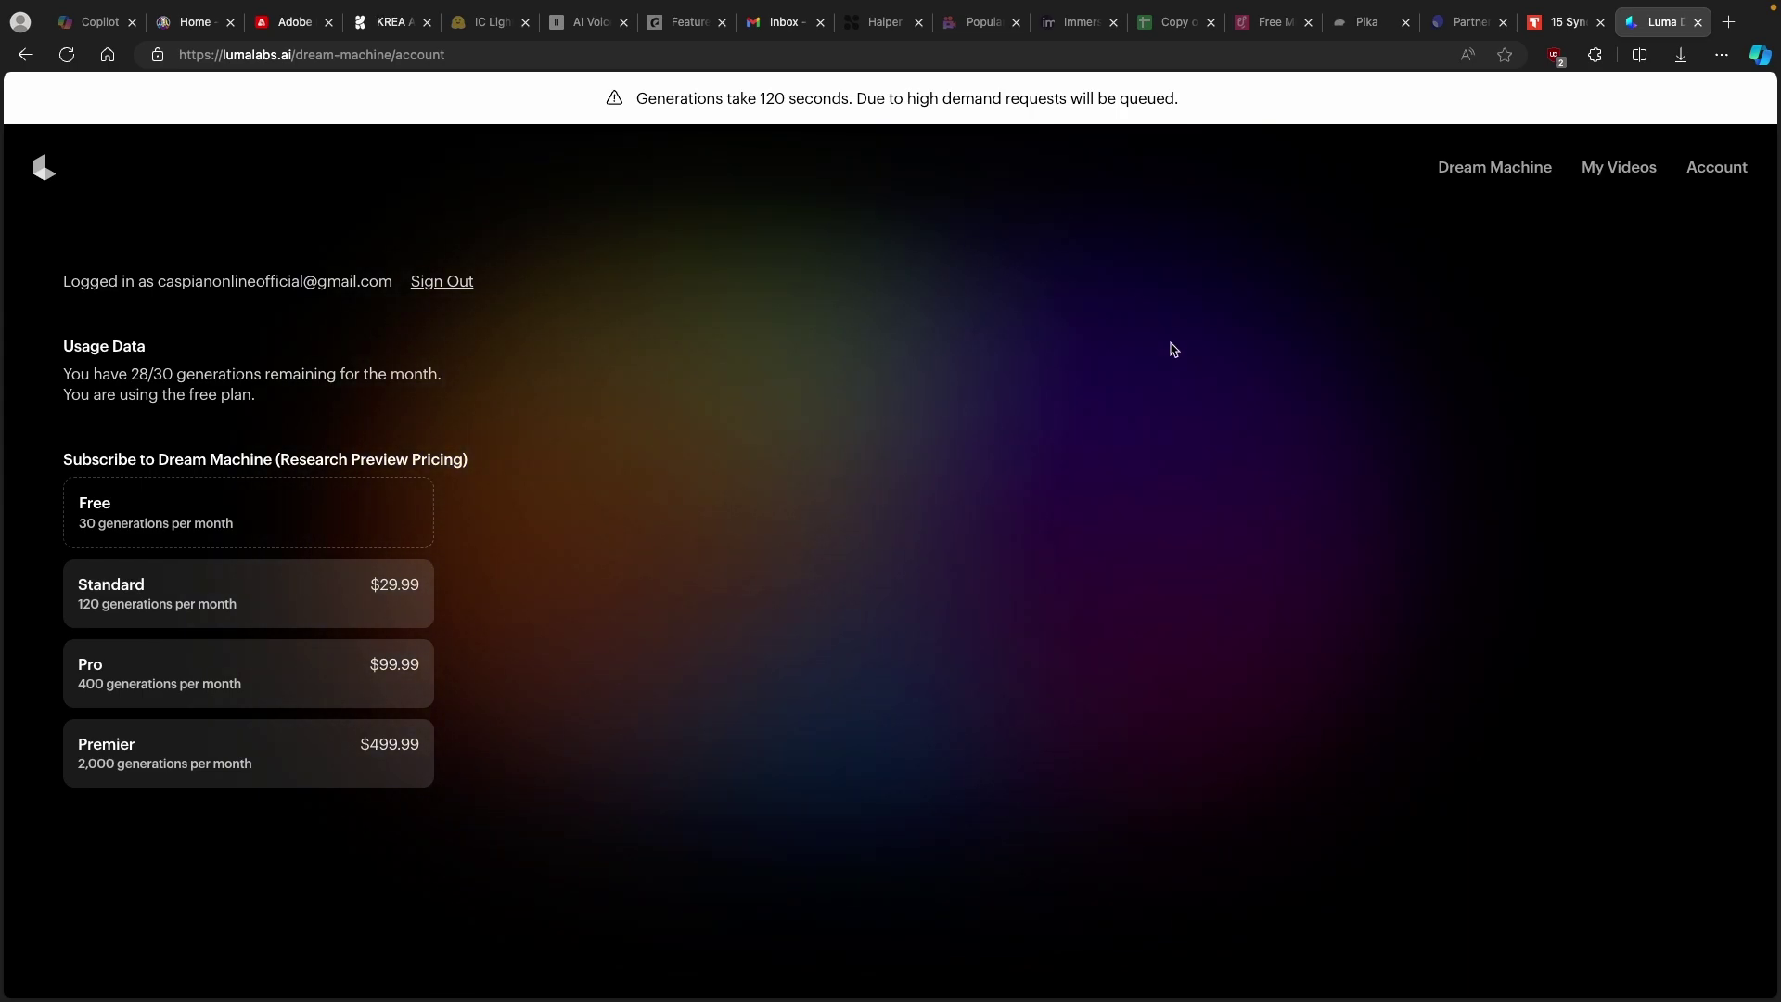
# Step: Play the finished 'titanic on a sea' video from My Videos, then switch to KREA
pyautogui.click(1621, 172)
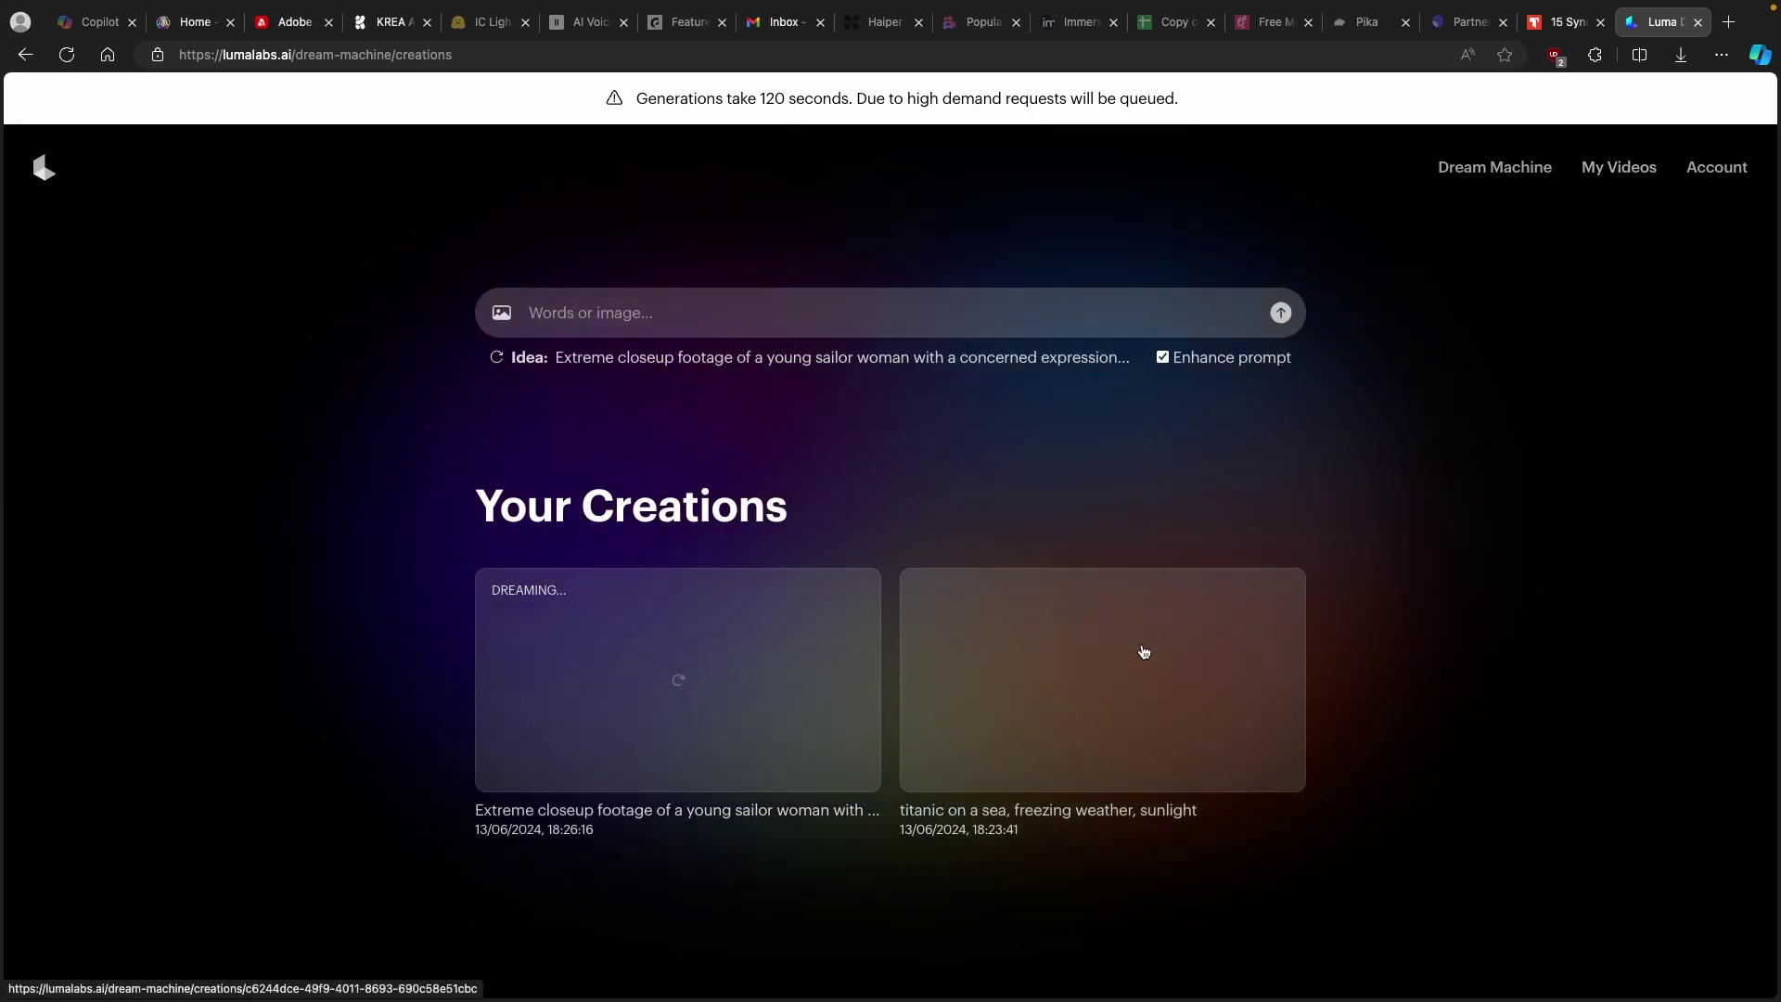
pyautogui.click(1145, 648)
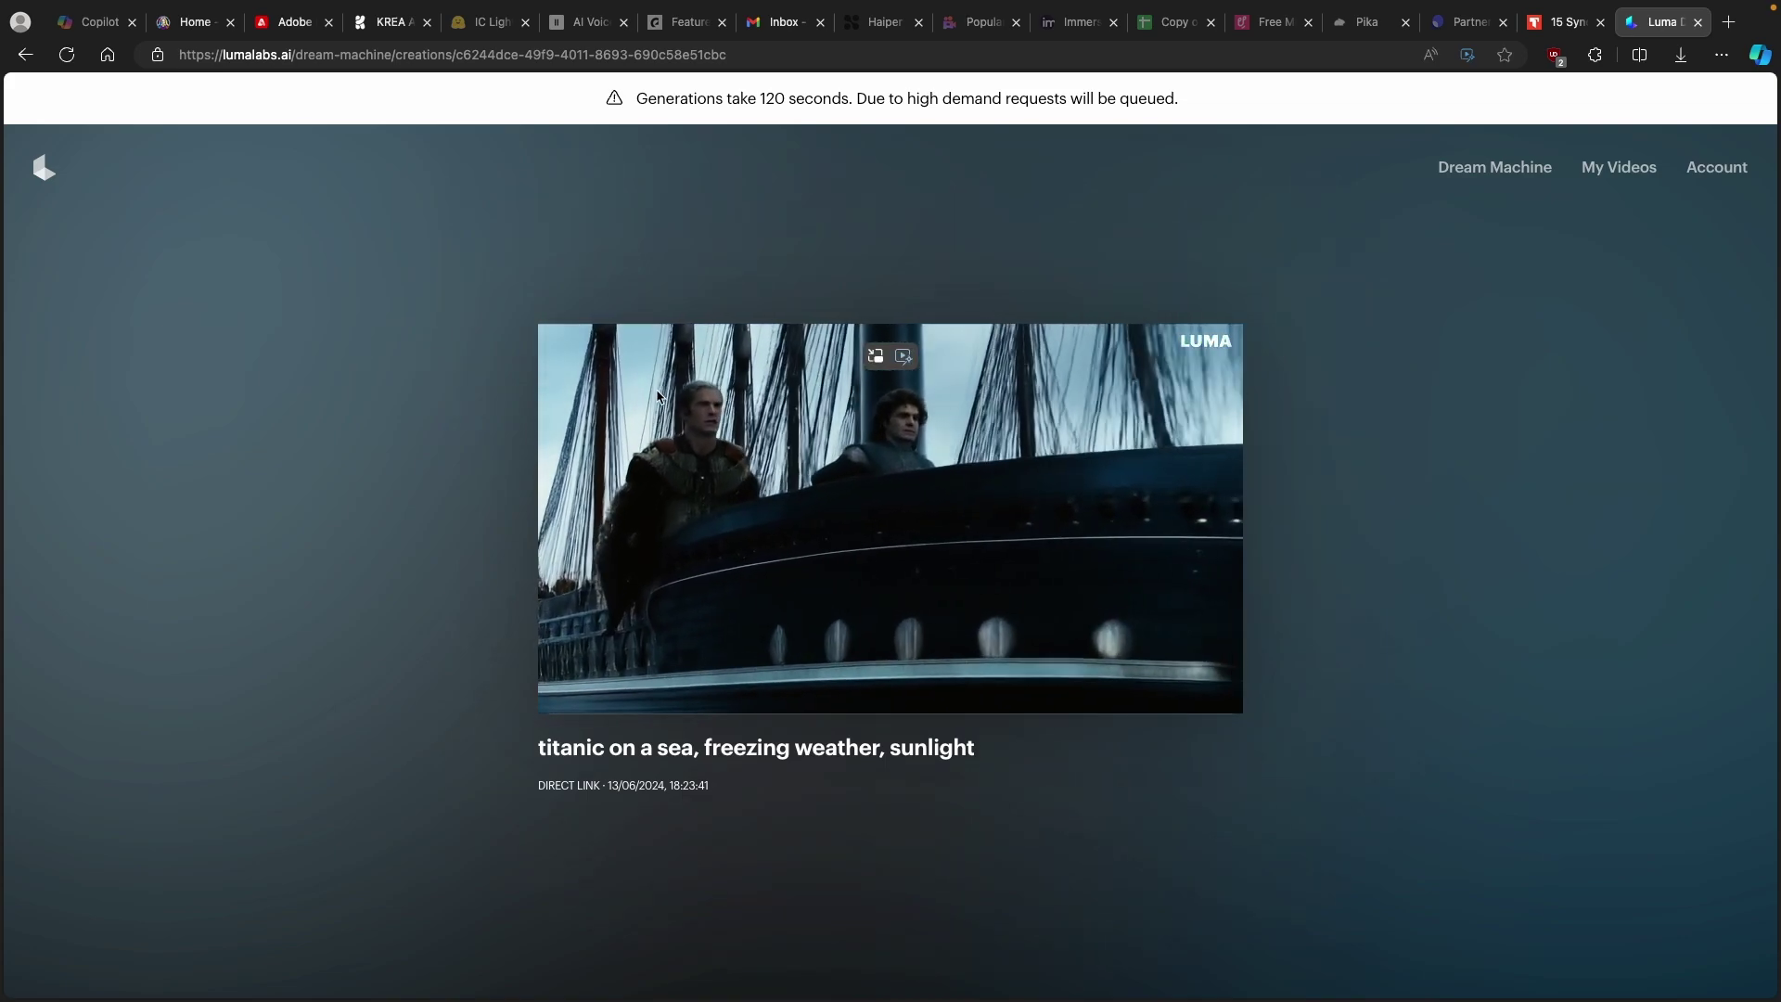
pyautogui.click(385, 28)
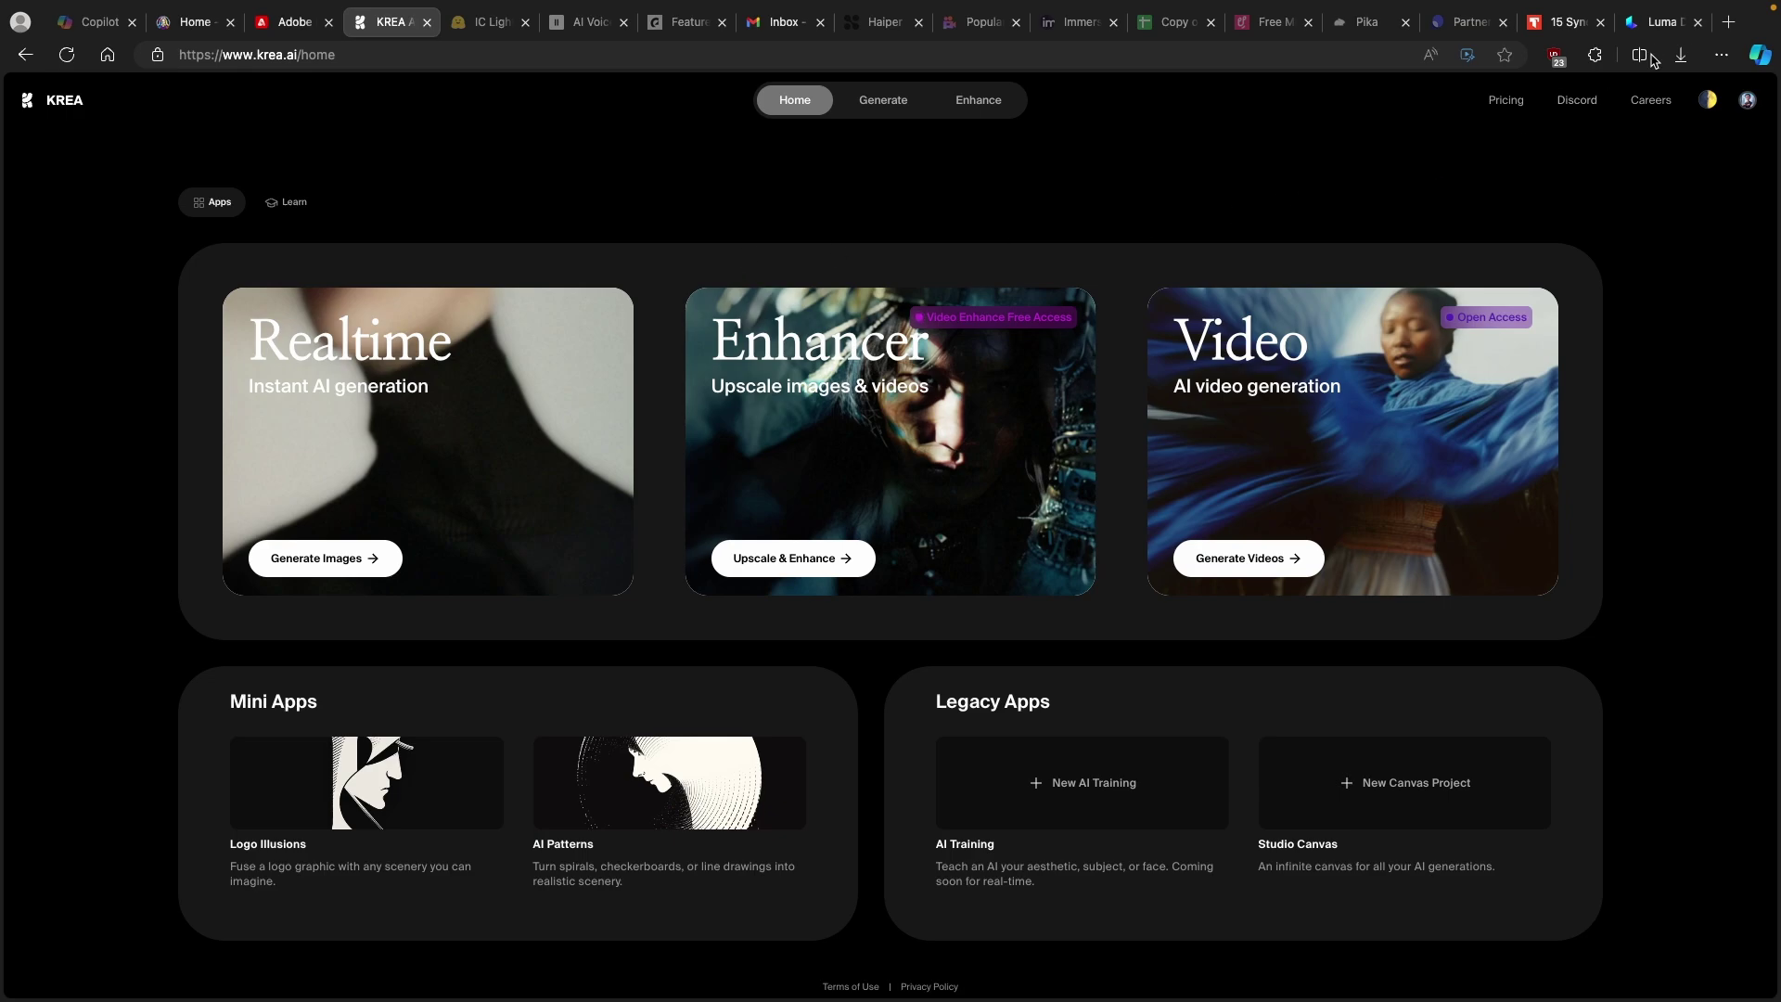
# Step: Reopen the titanic ship video from the creations list and view its right-click options
pyautogui.click(1657, 22)
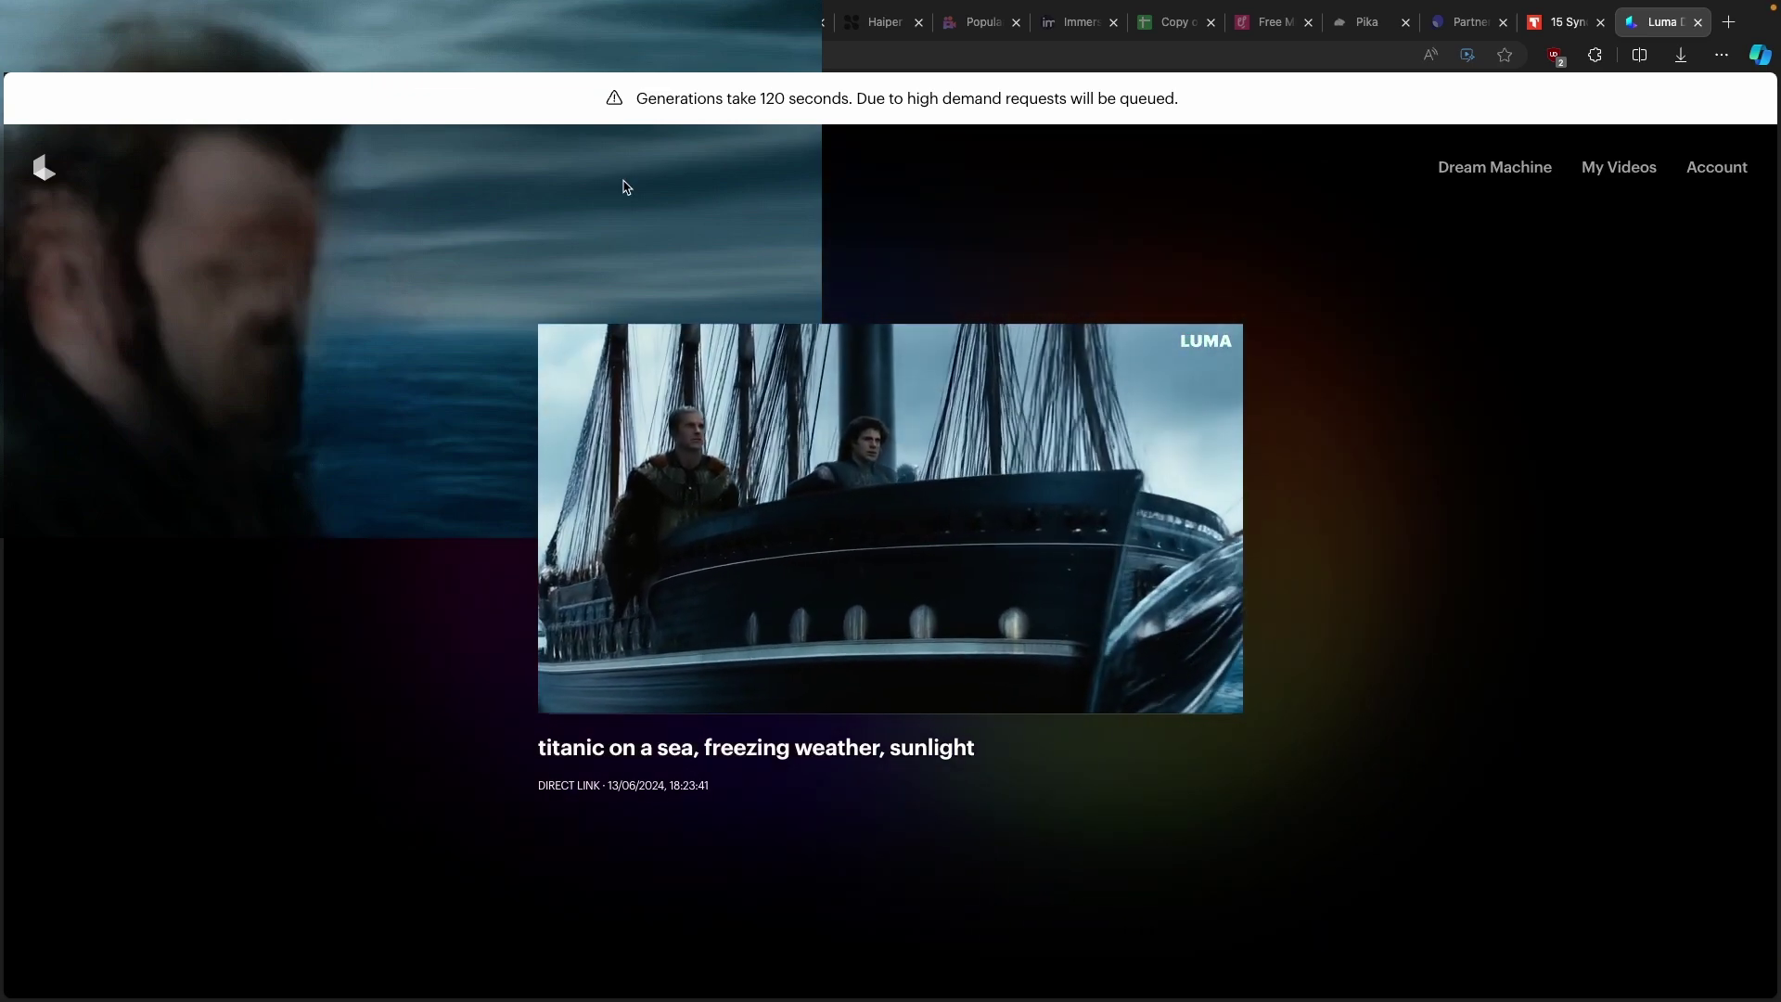
pyautogui.click(390, 30)
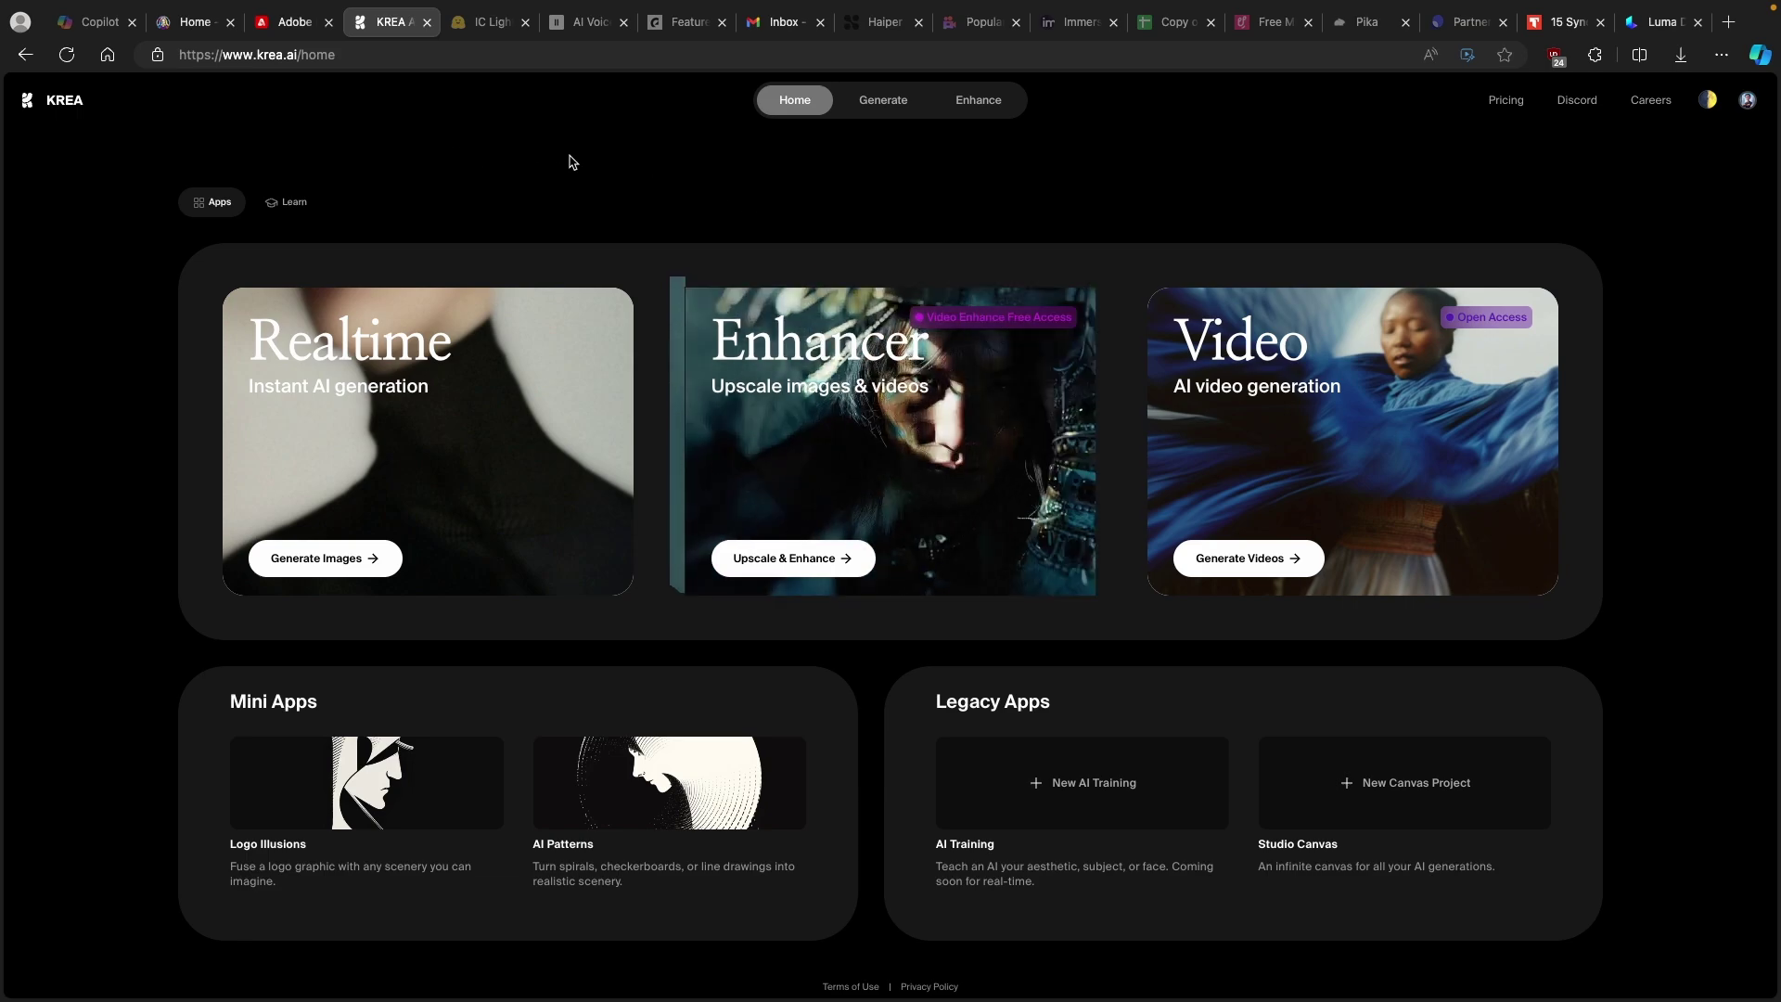
pyautogui.click(1655, 28)
pyautogui.click(1621, 169)
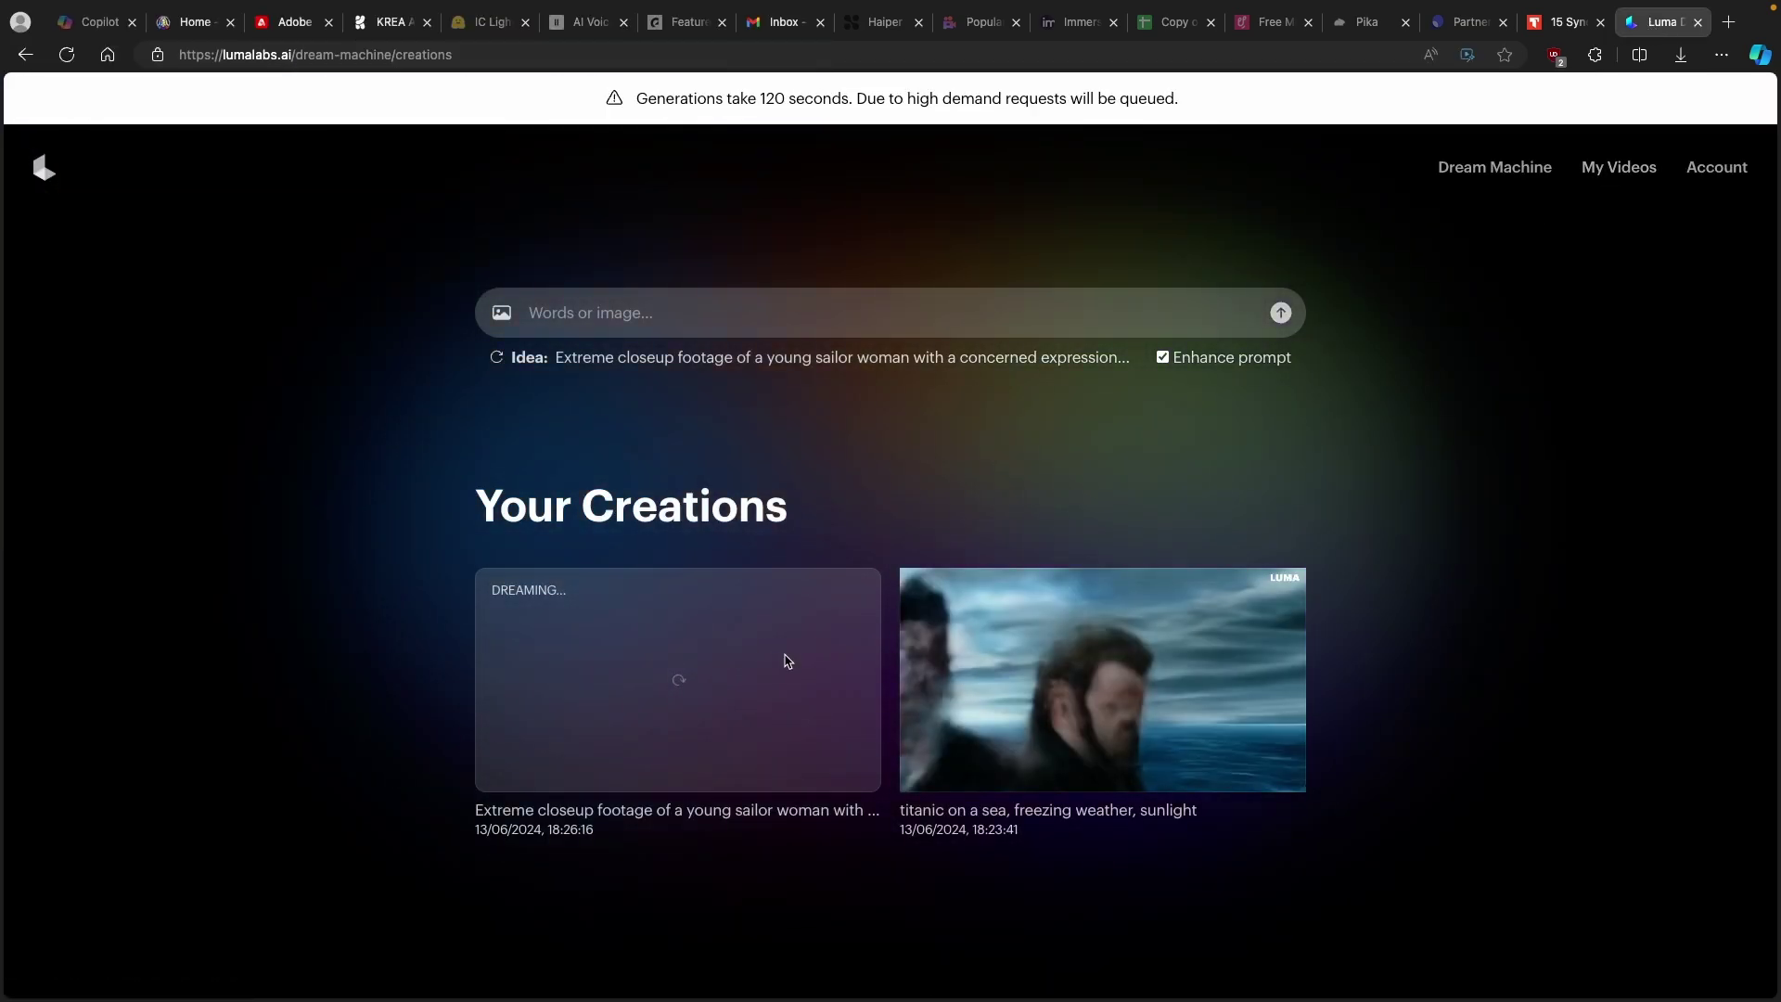
pyautogui.click(1020, 649)
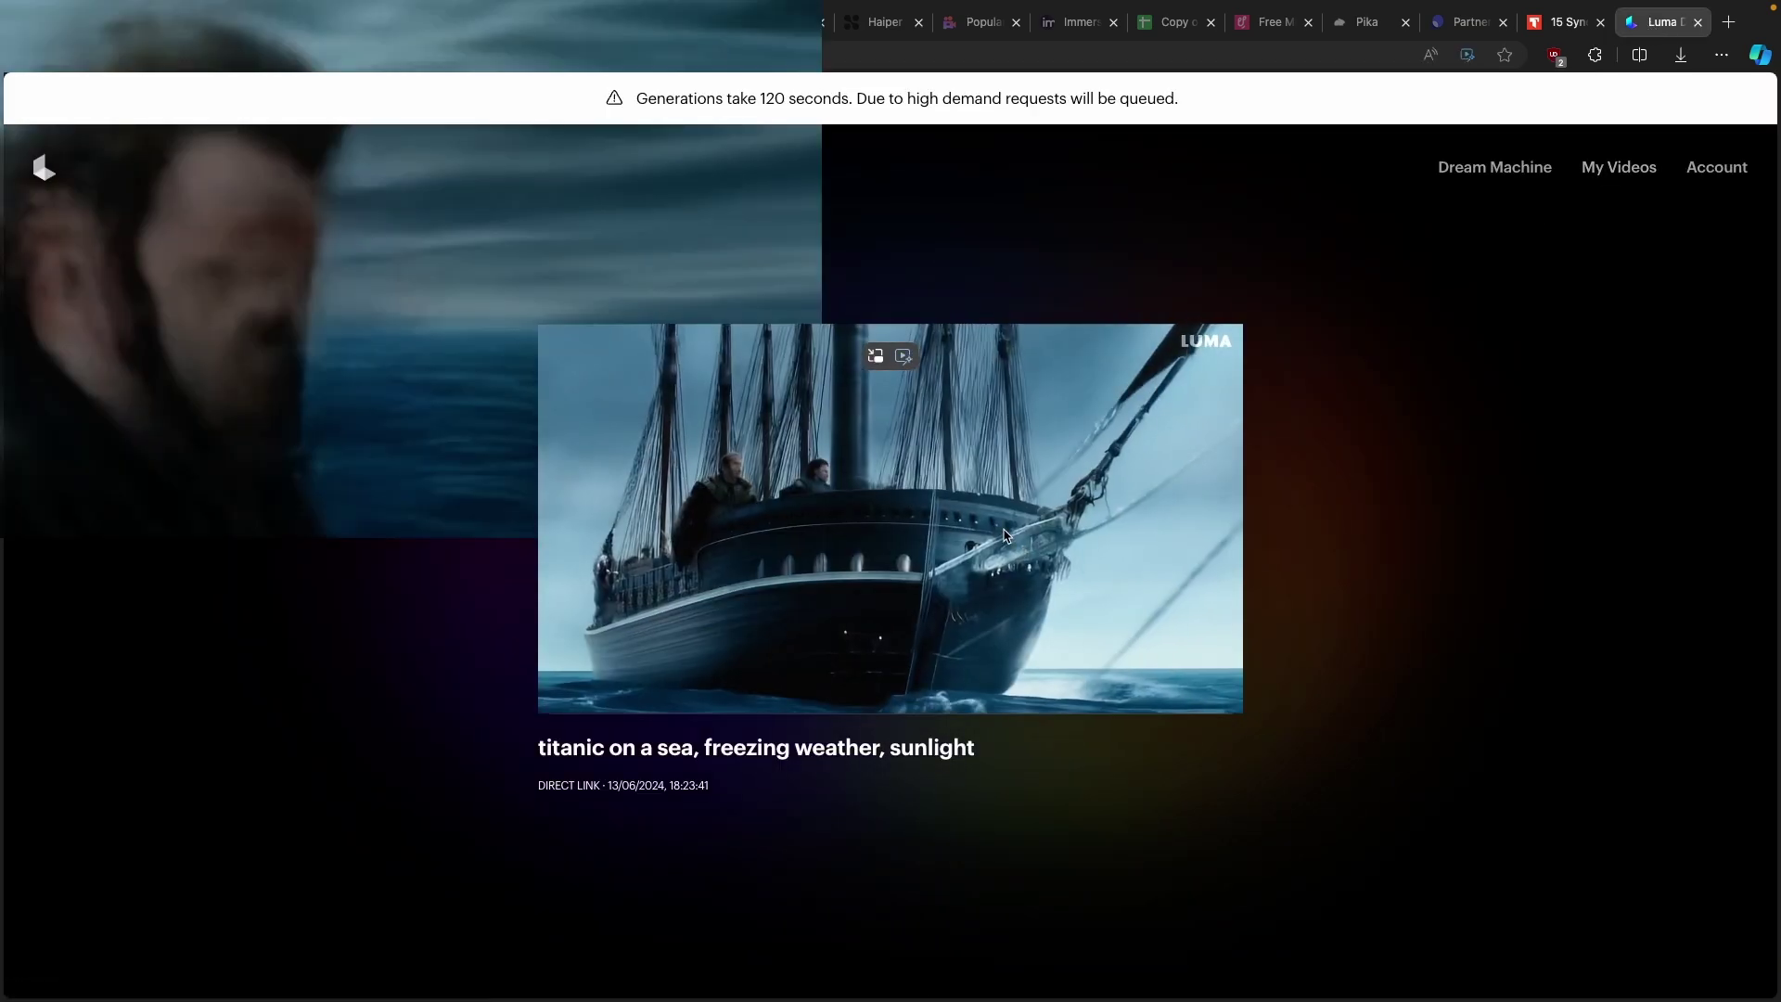
pyautogui.rightClick(921, 507)
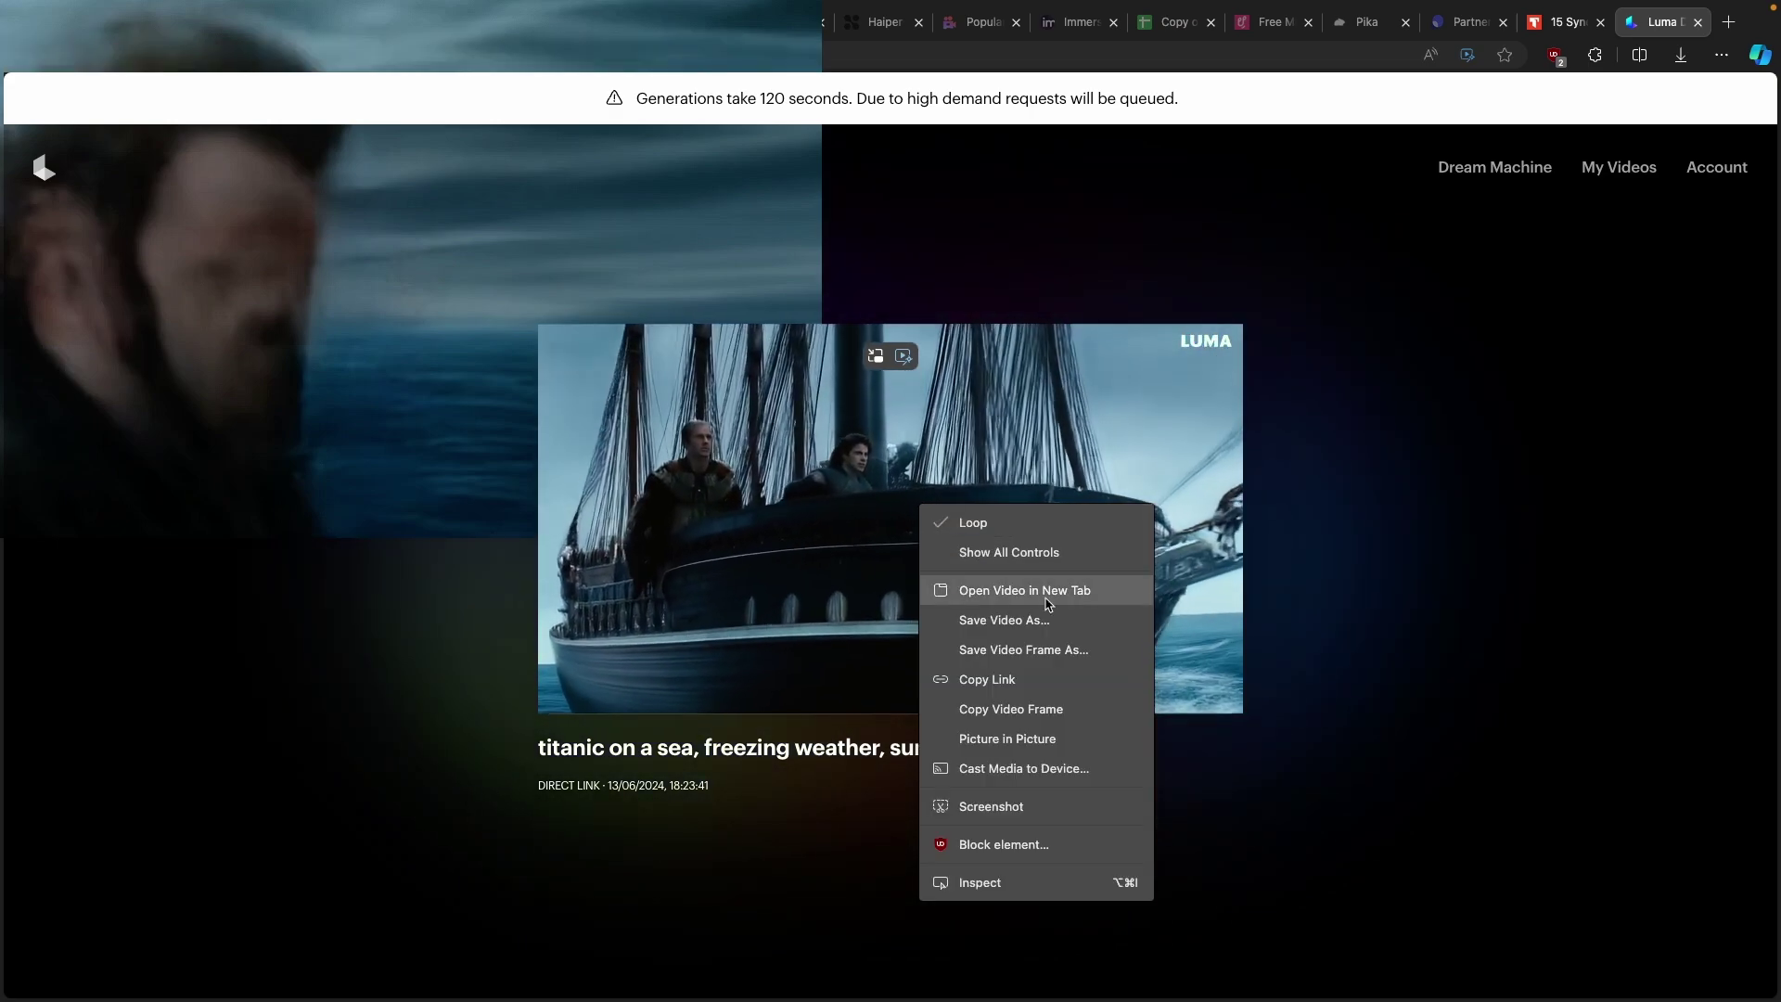
pyautogui.moveTo(723, 748); pyautogui.dragTo(733, 747)
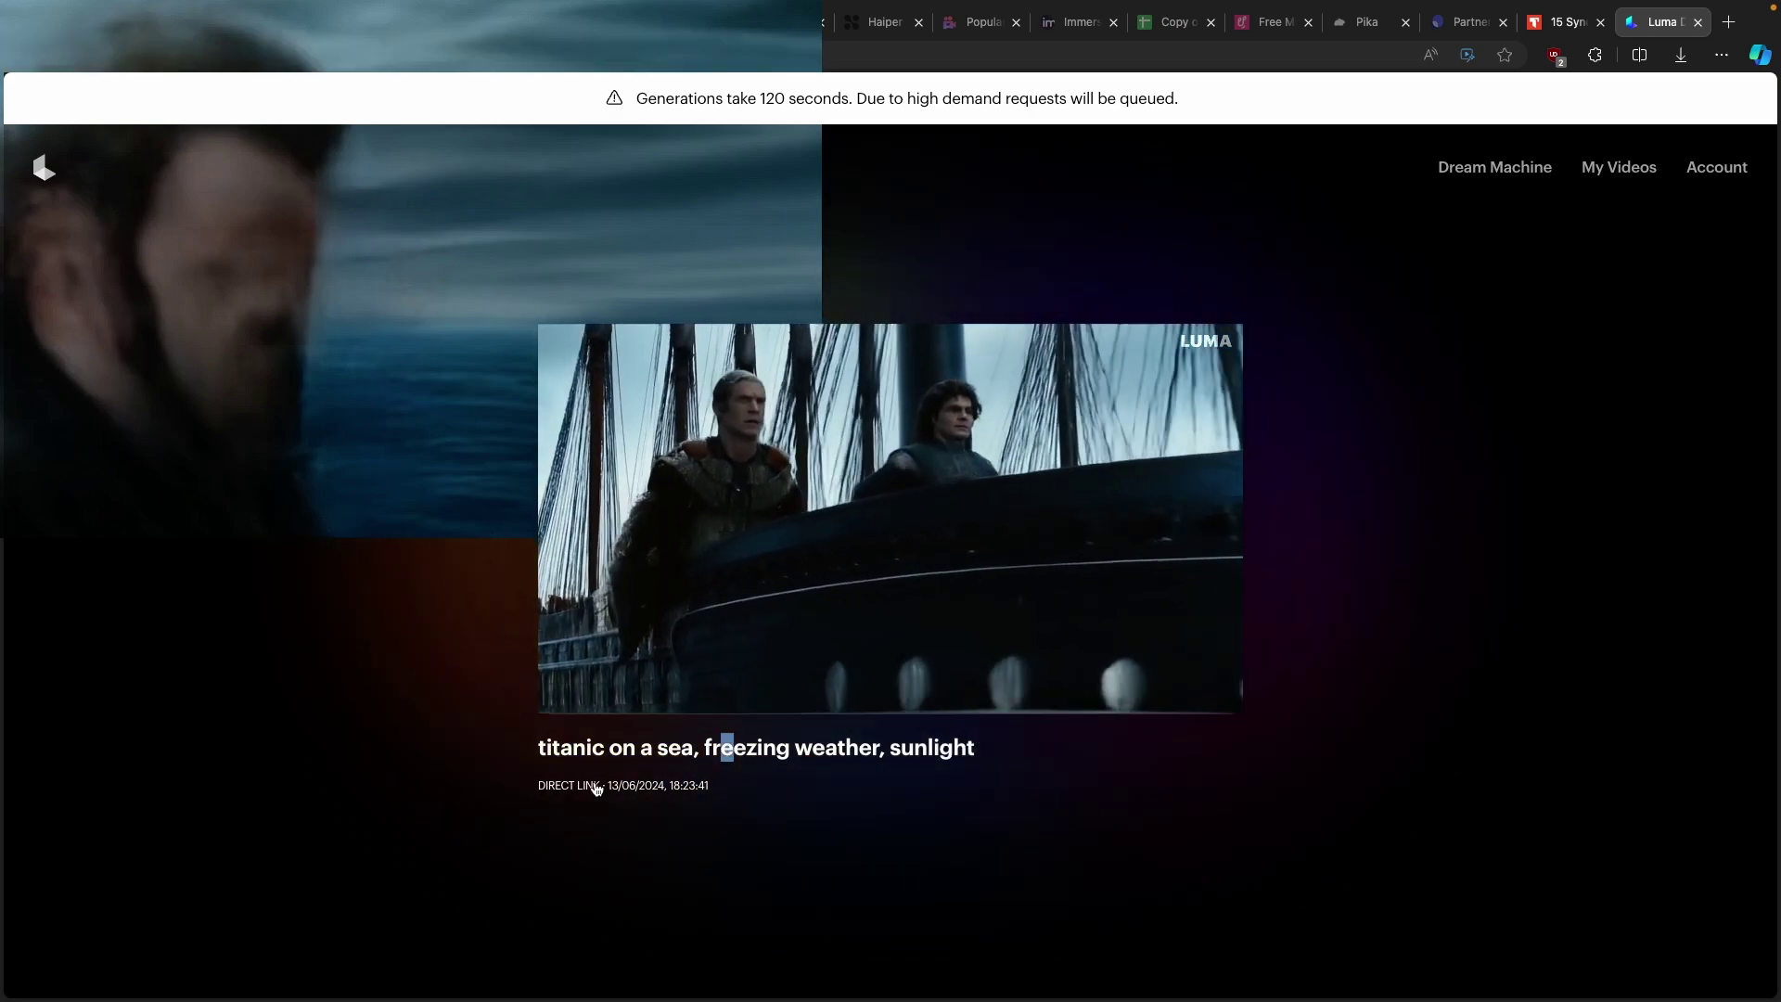
# Step: Download the titanic ship video as an MP4 through its direct link, then close that tab
pyautogui.click(568, 786)
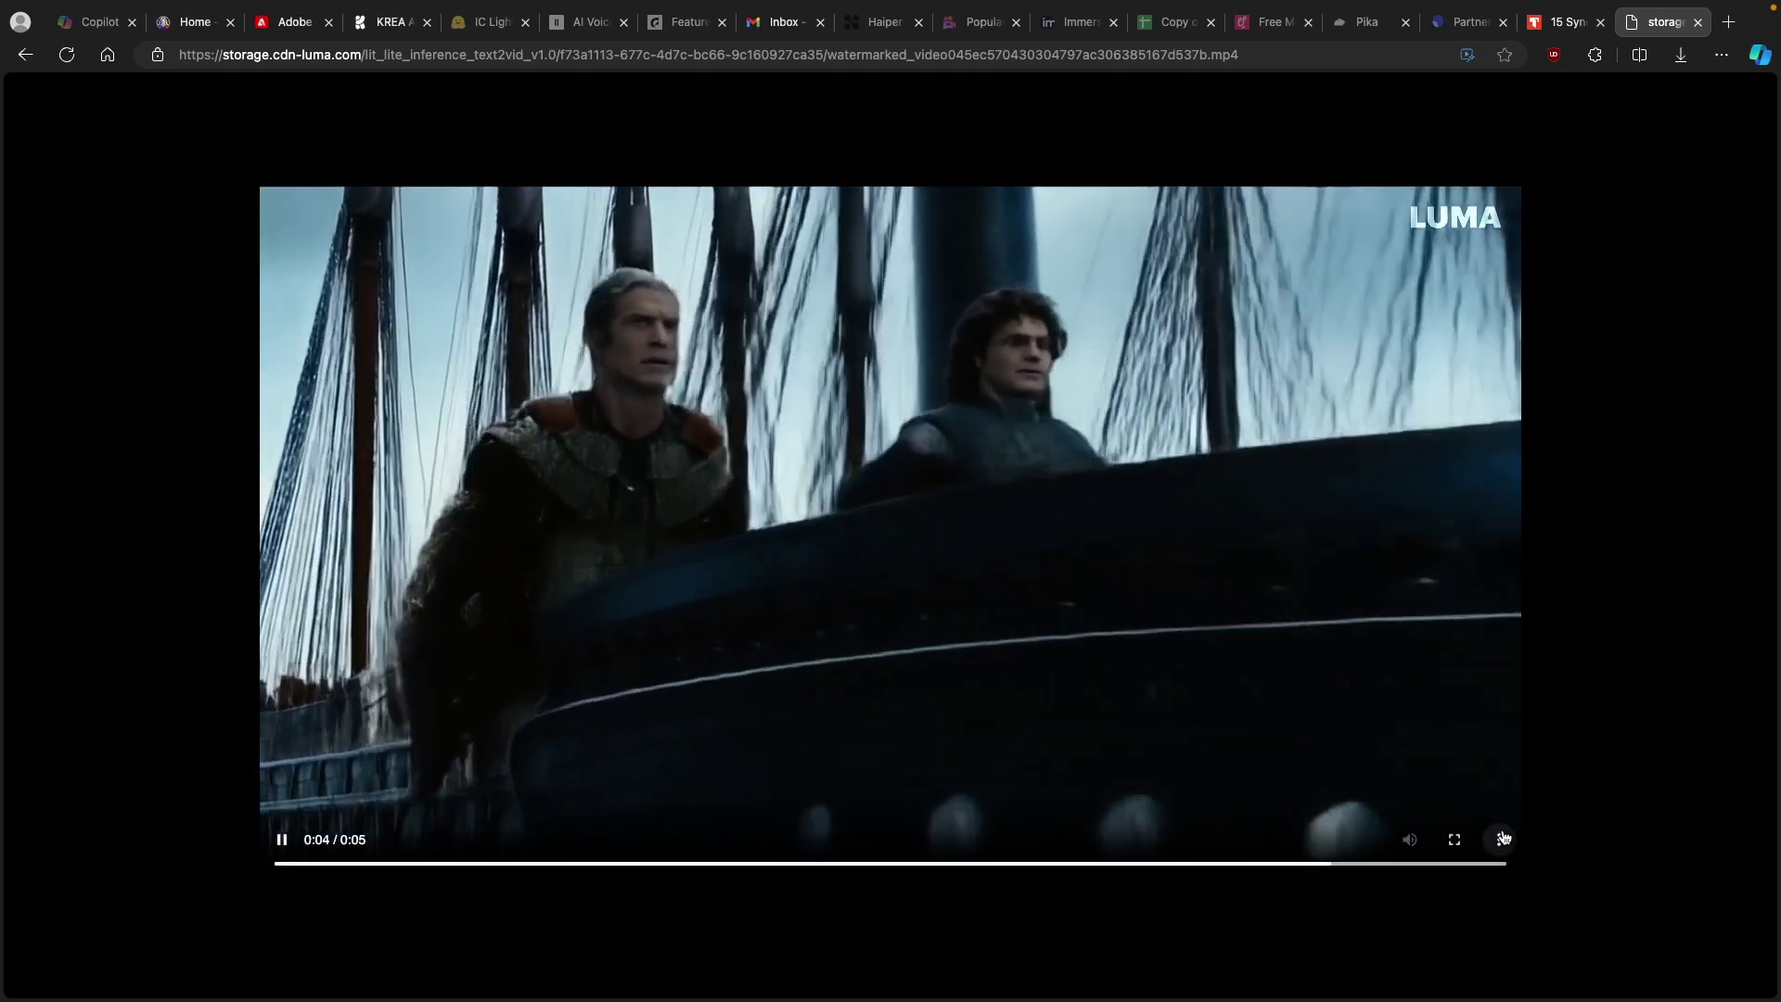
pyautogui.click(1503, 838)
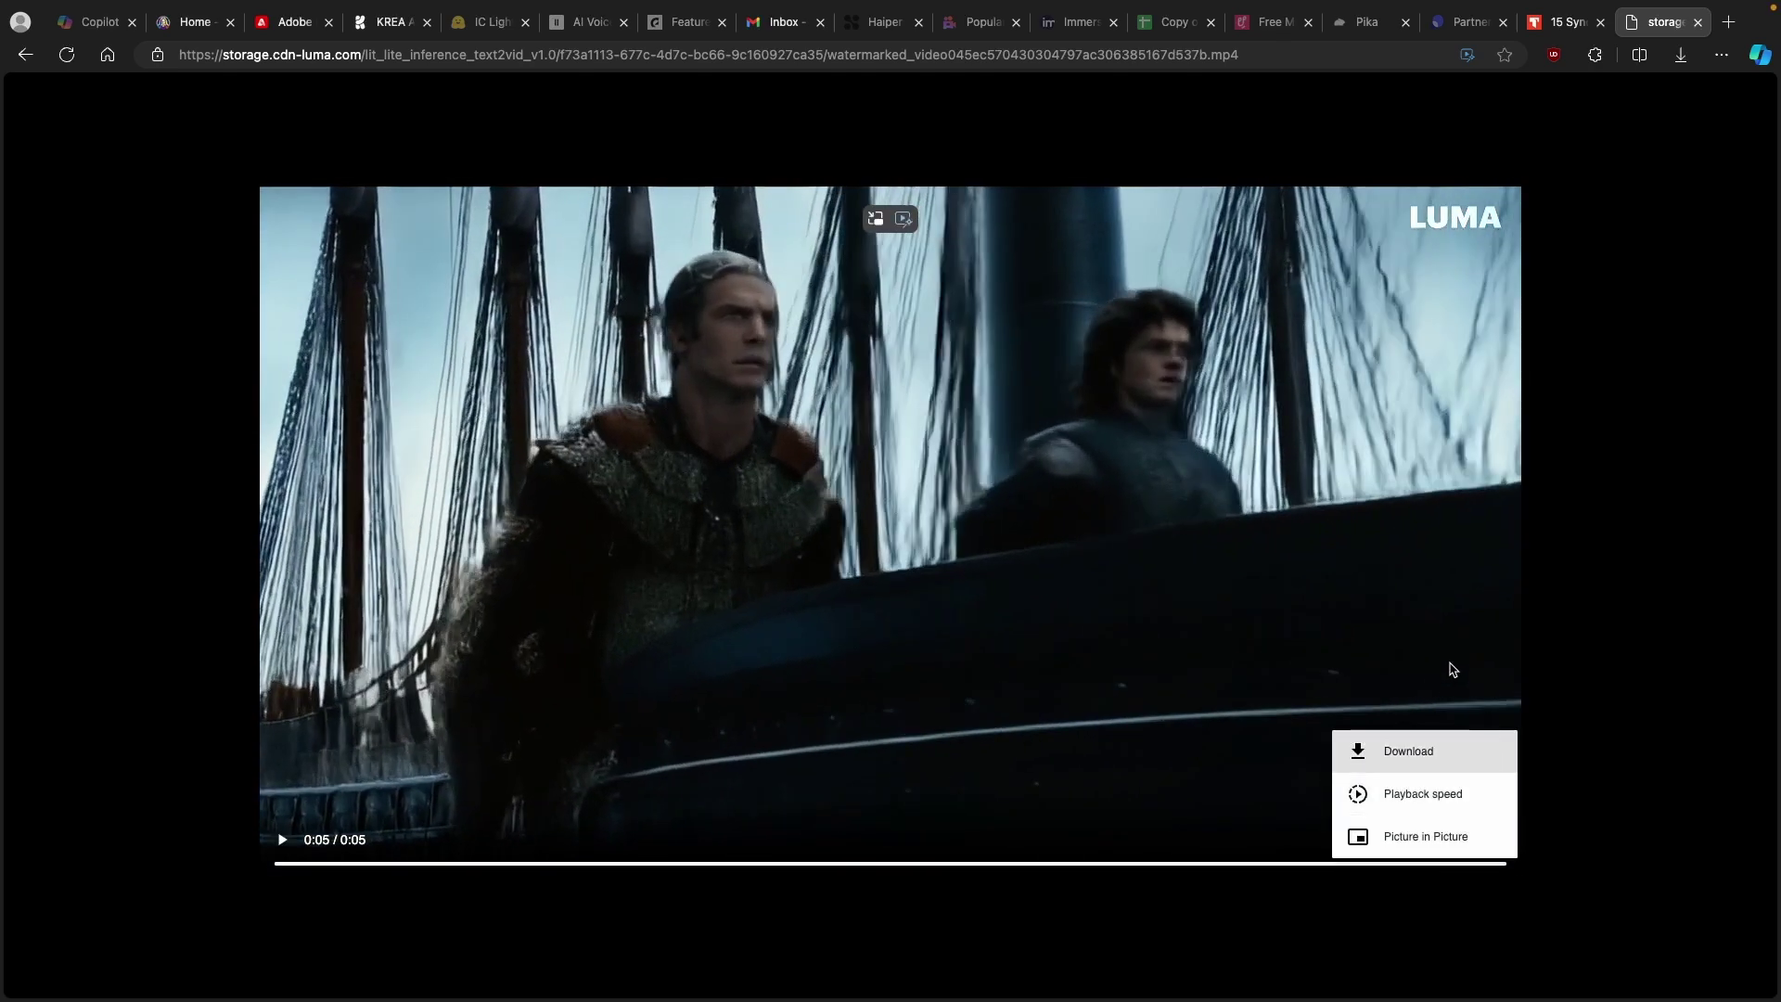
pyautogui.click(1430, 749)
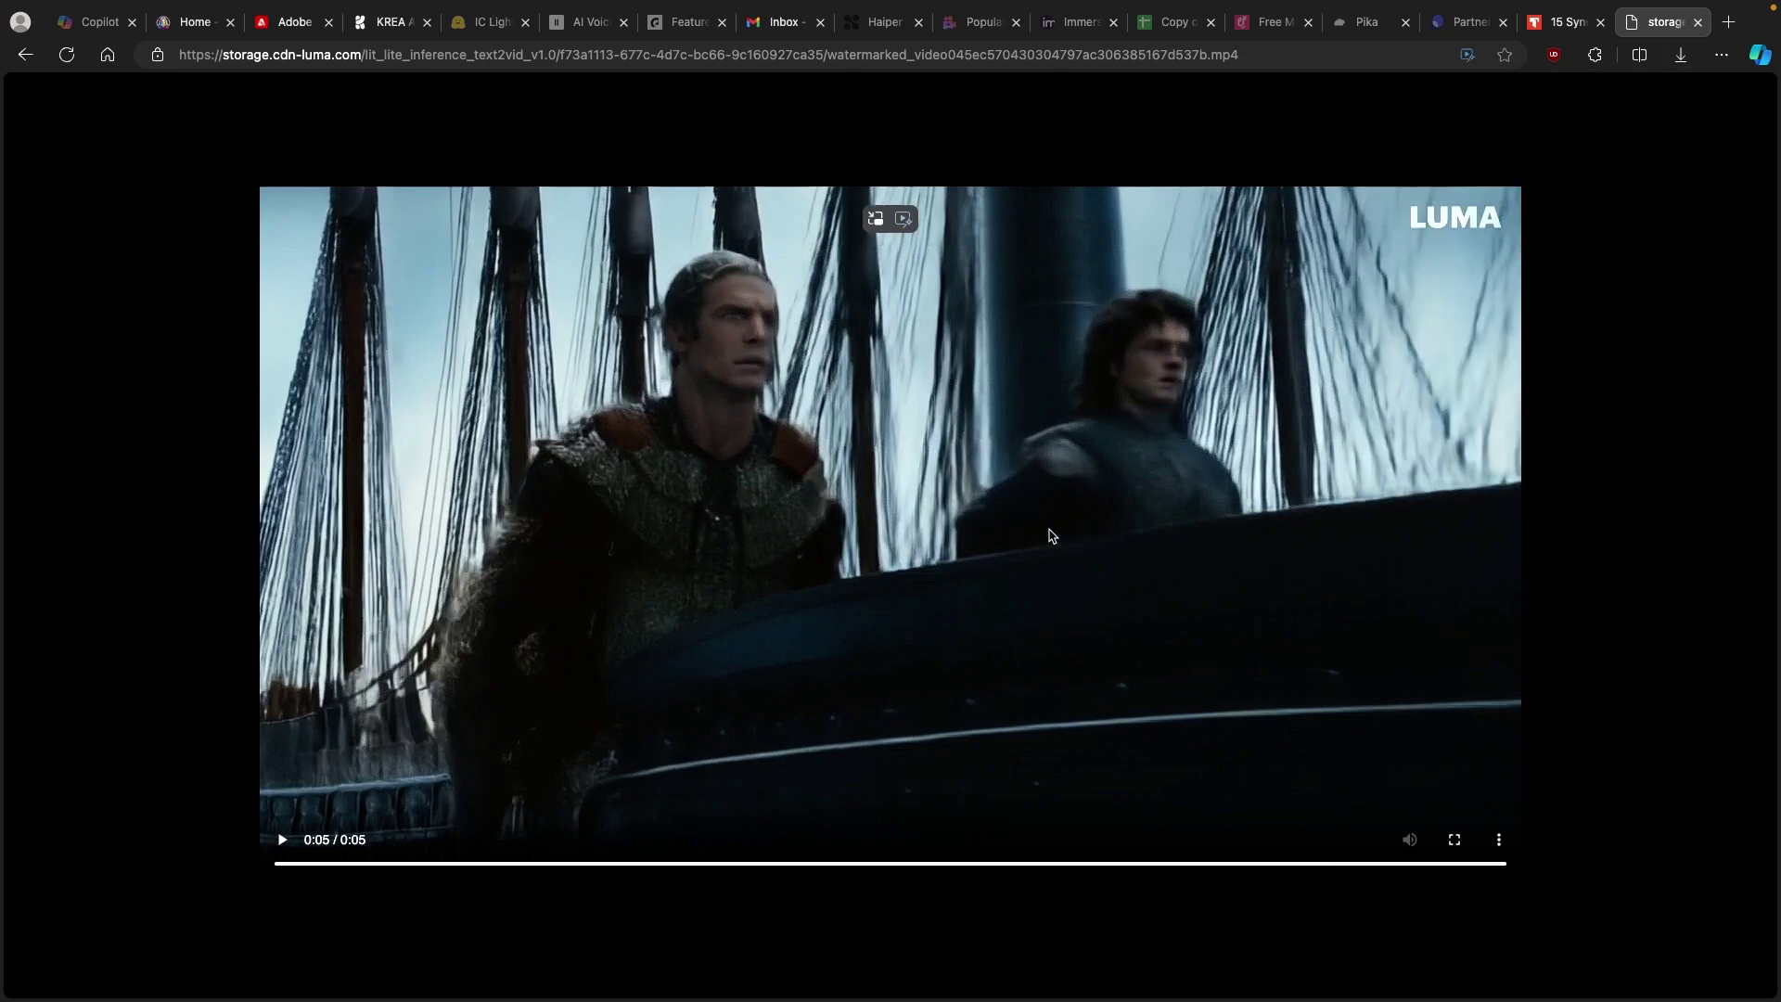
pyautogui.hotkey('ctrl', 'w')
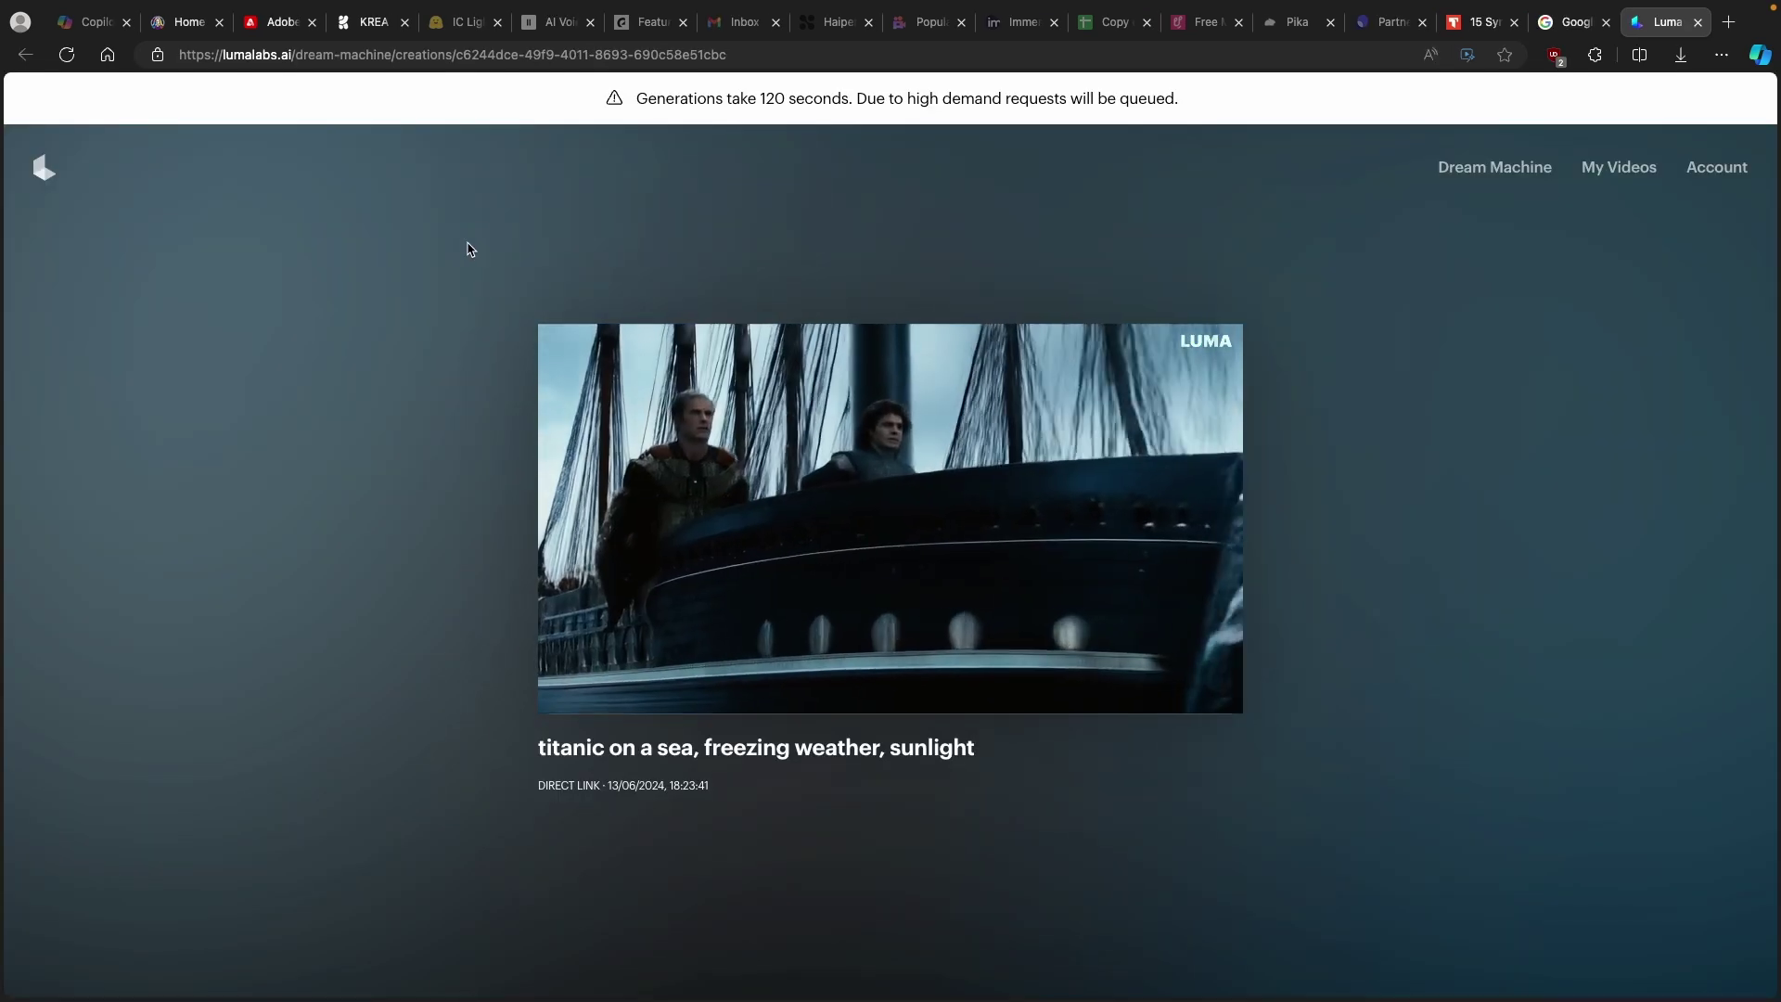
# Step: Upload the downloaded watermarked titanic MP4 to KREA's Enhancer, then return to the Luma tab
pyautogui.click(365, 25)
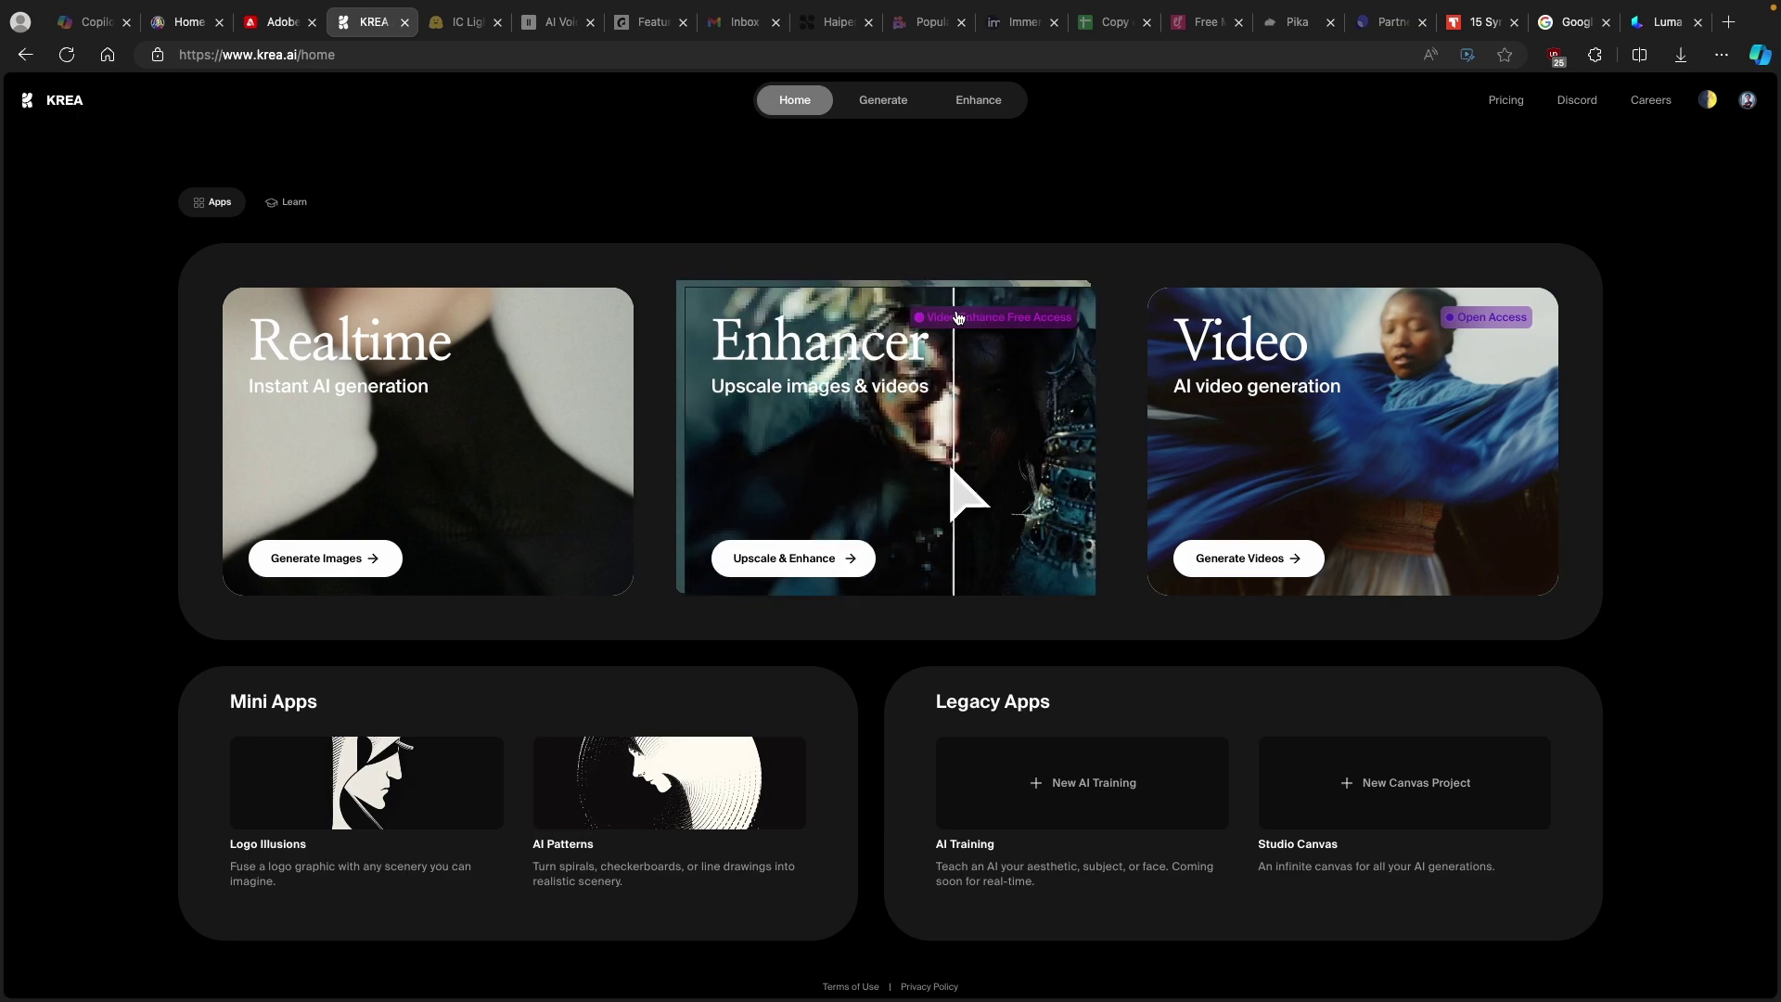
pyautogui.click(832, 361)
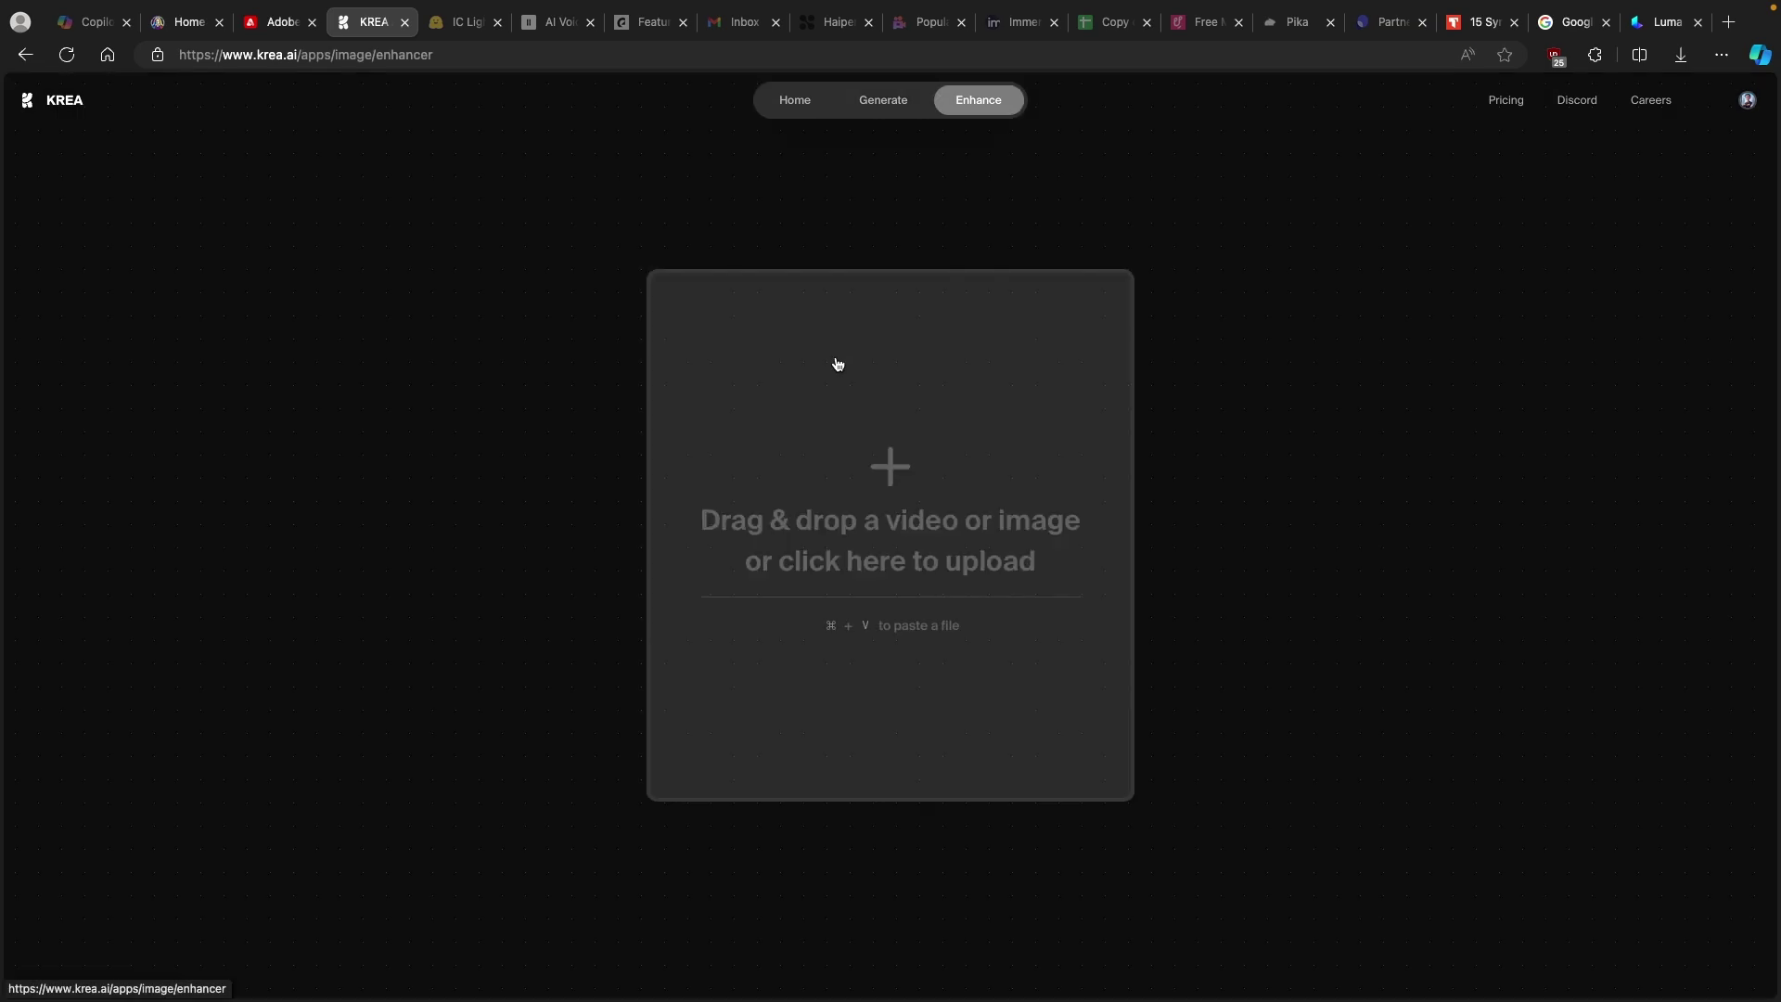
pyautogui.click(905, 460)
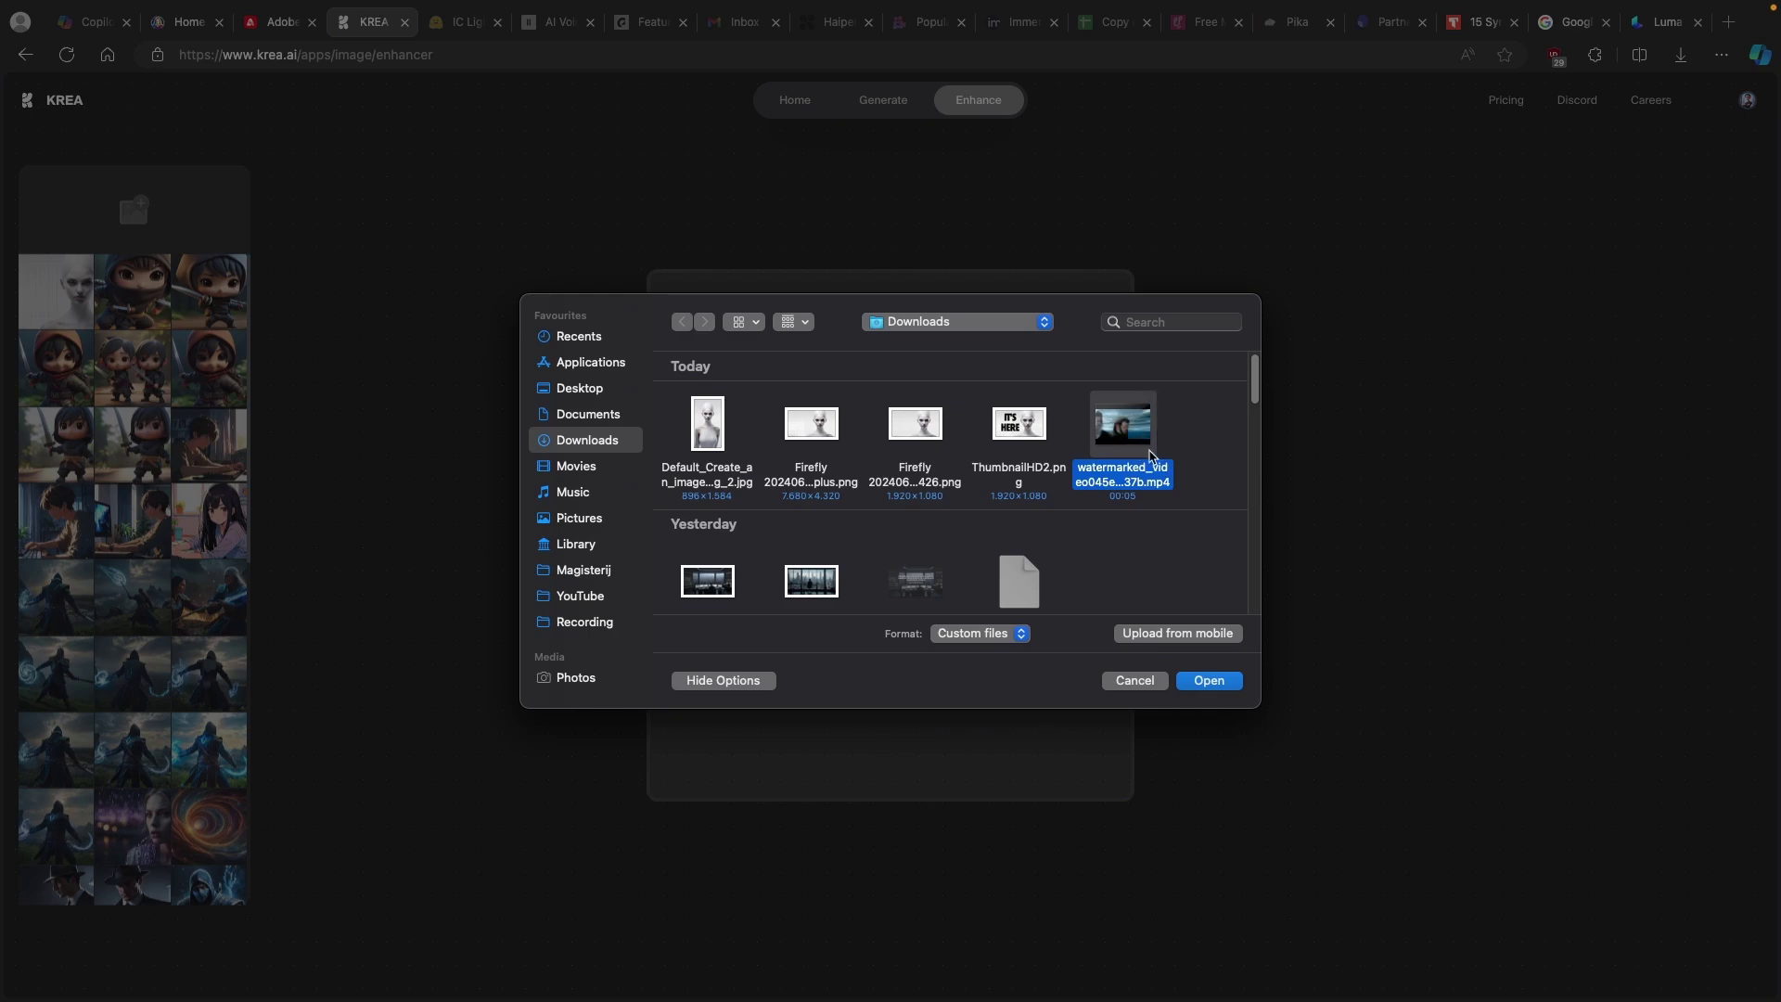
pyautogui.click(1209, 682)
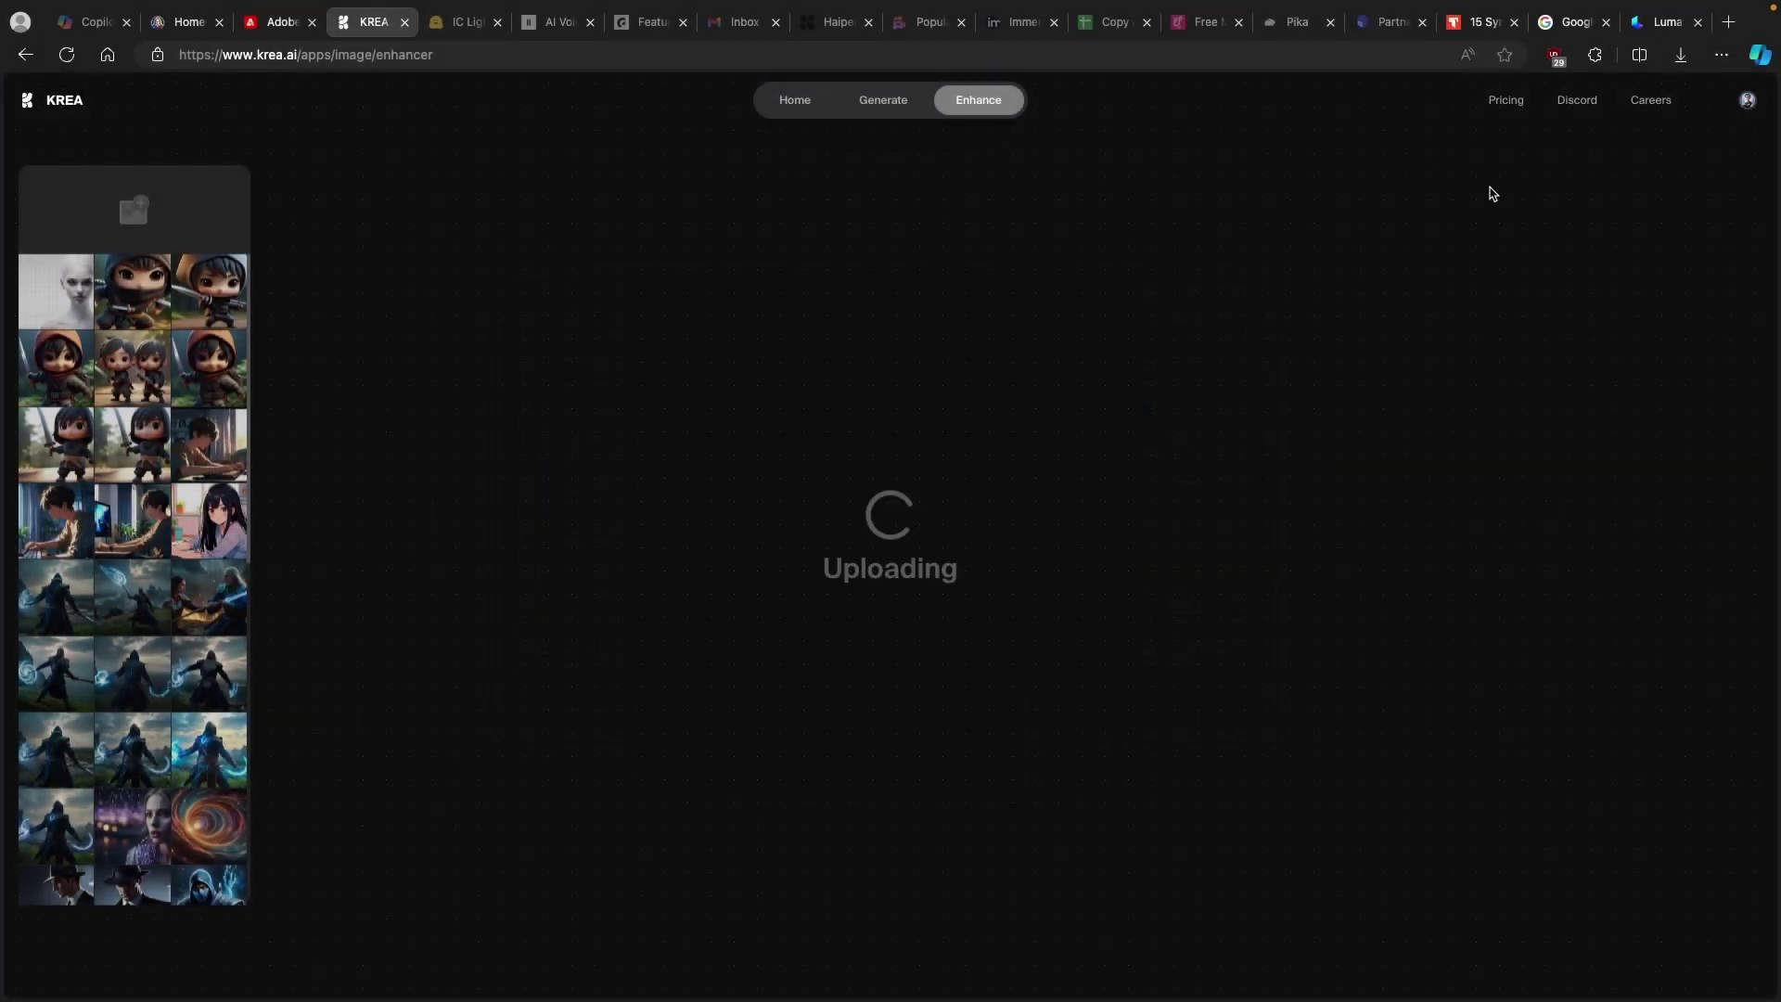
pyautogui.click(1667, 26)
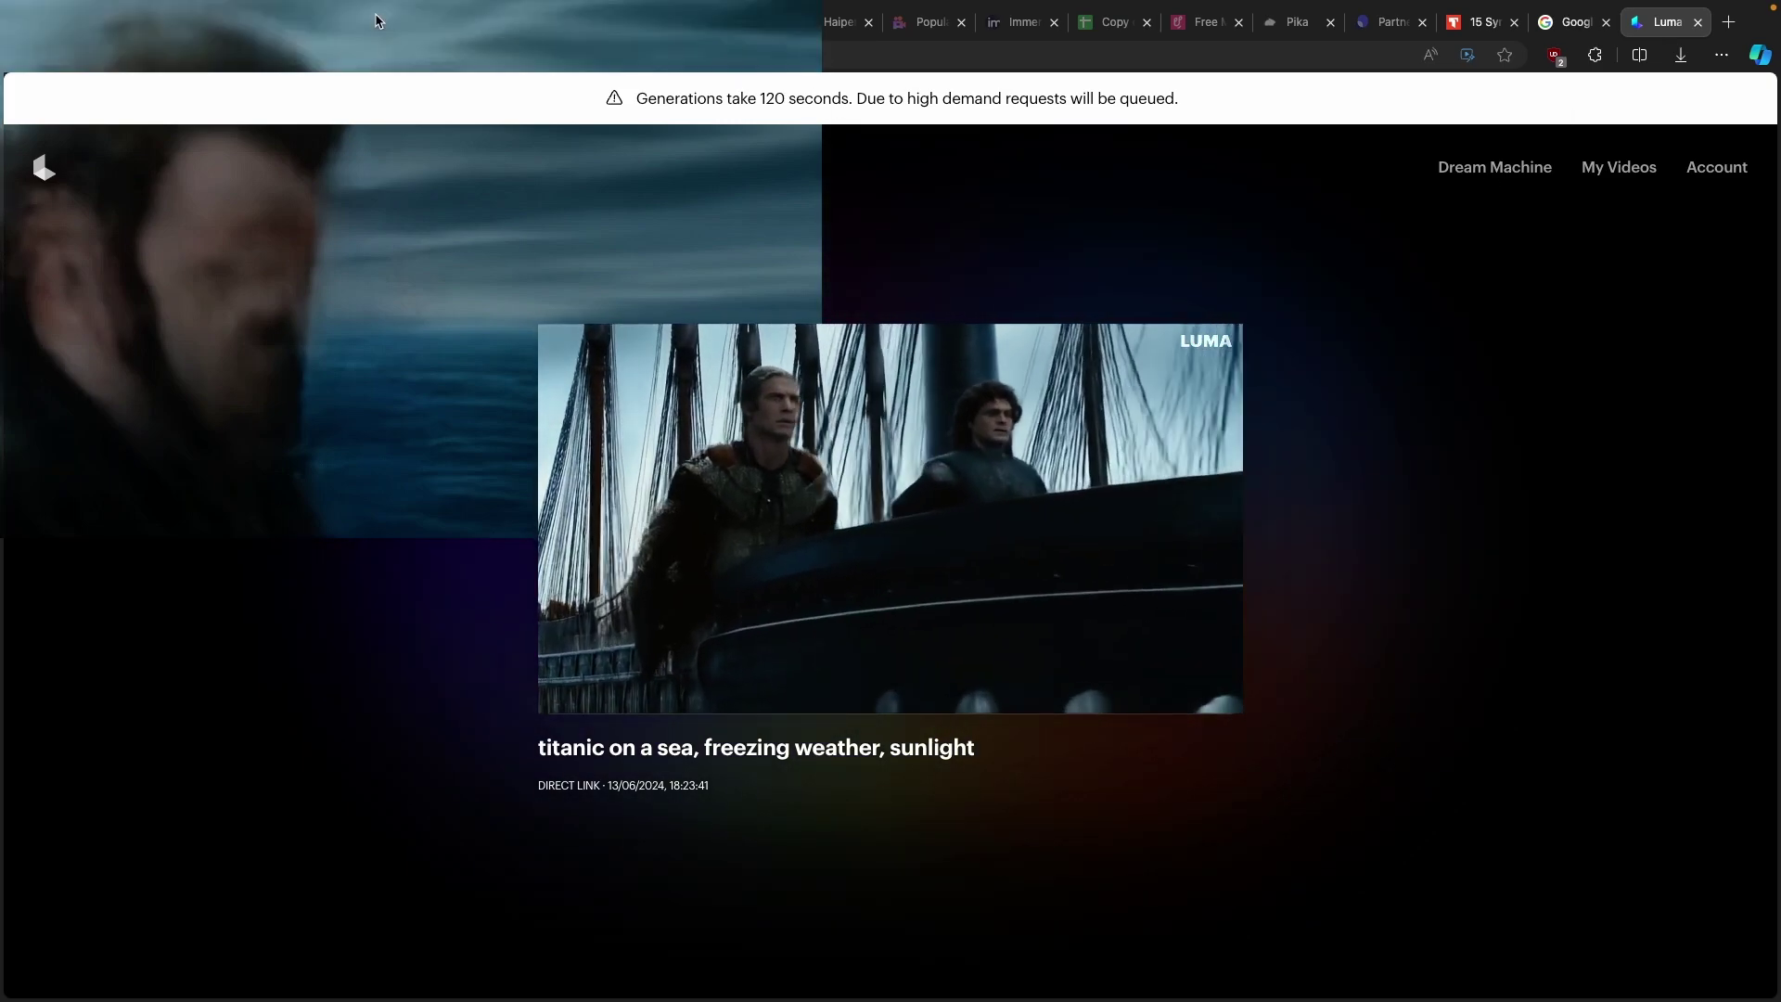
# Step: Back in KREA's enhancer, choose 120fps output and expand the advanced settings
pyautogui.click(376, 20)
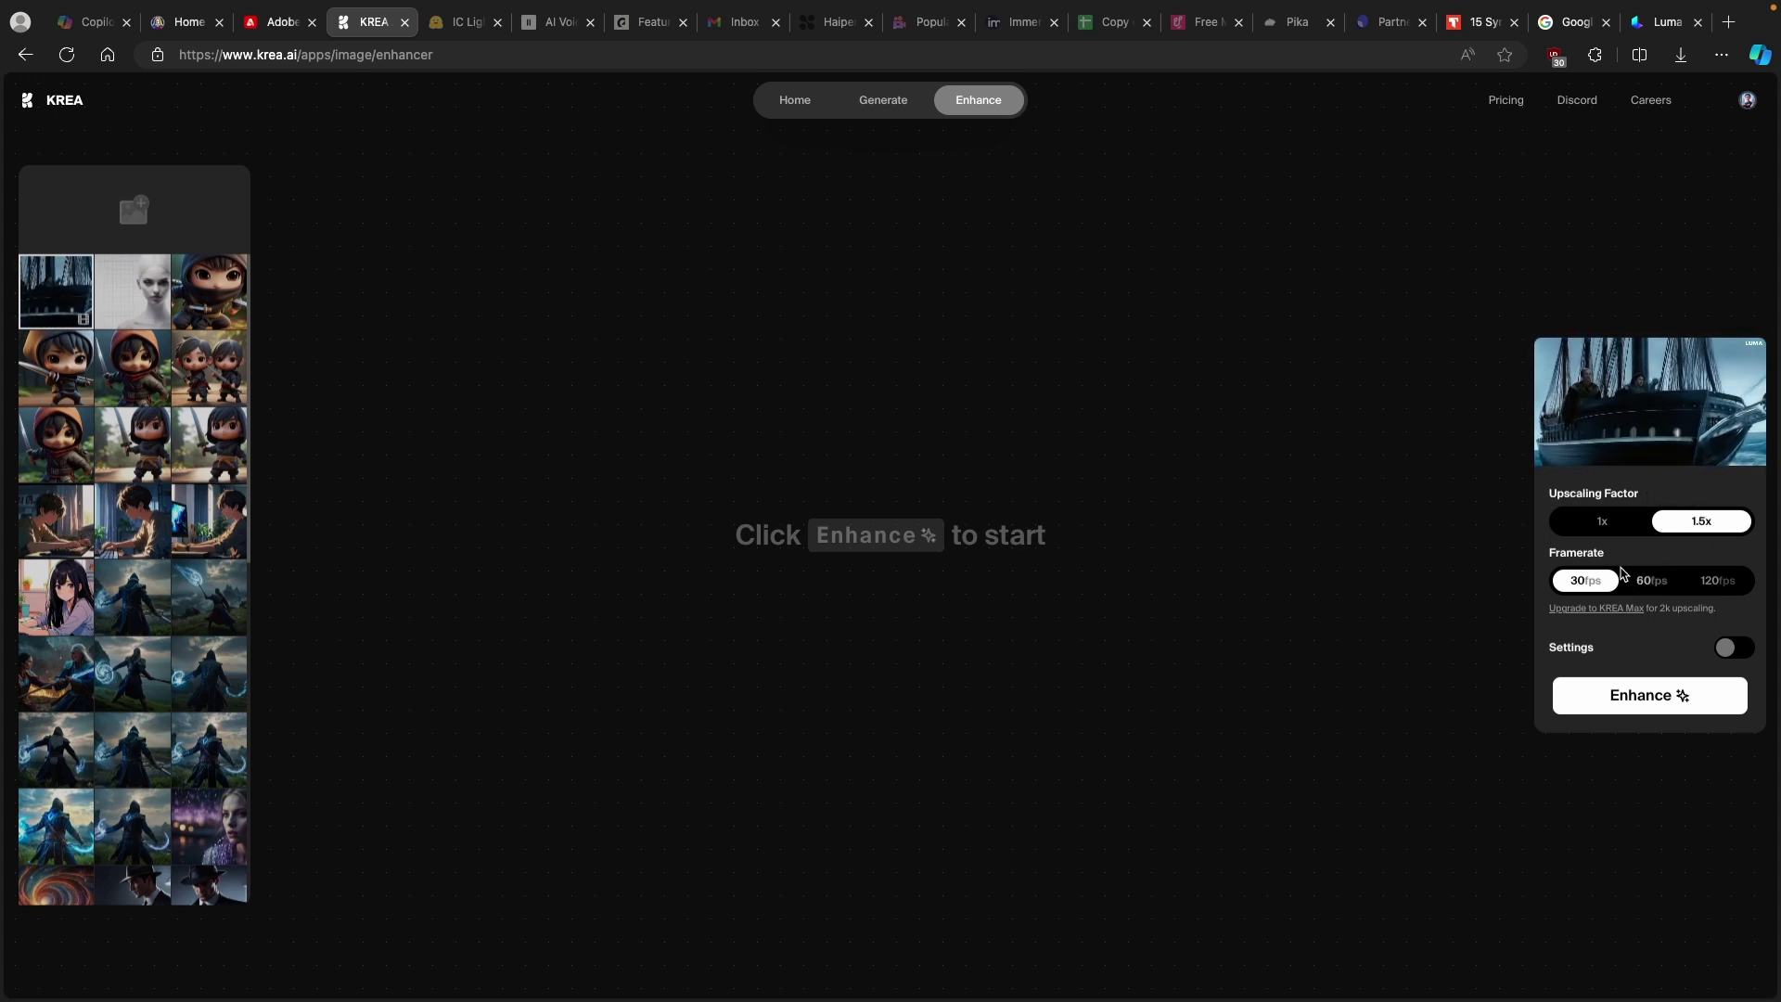
pyautogui.click(1639, 587)
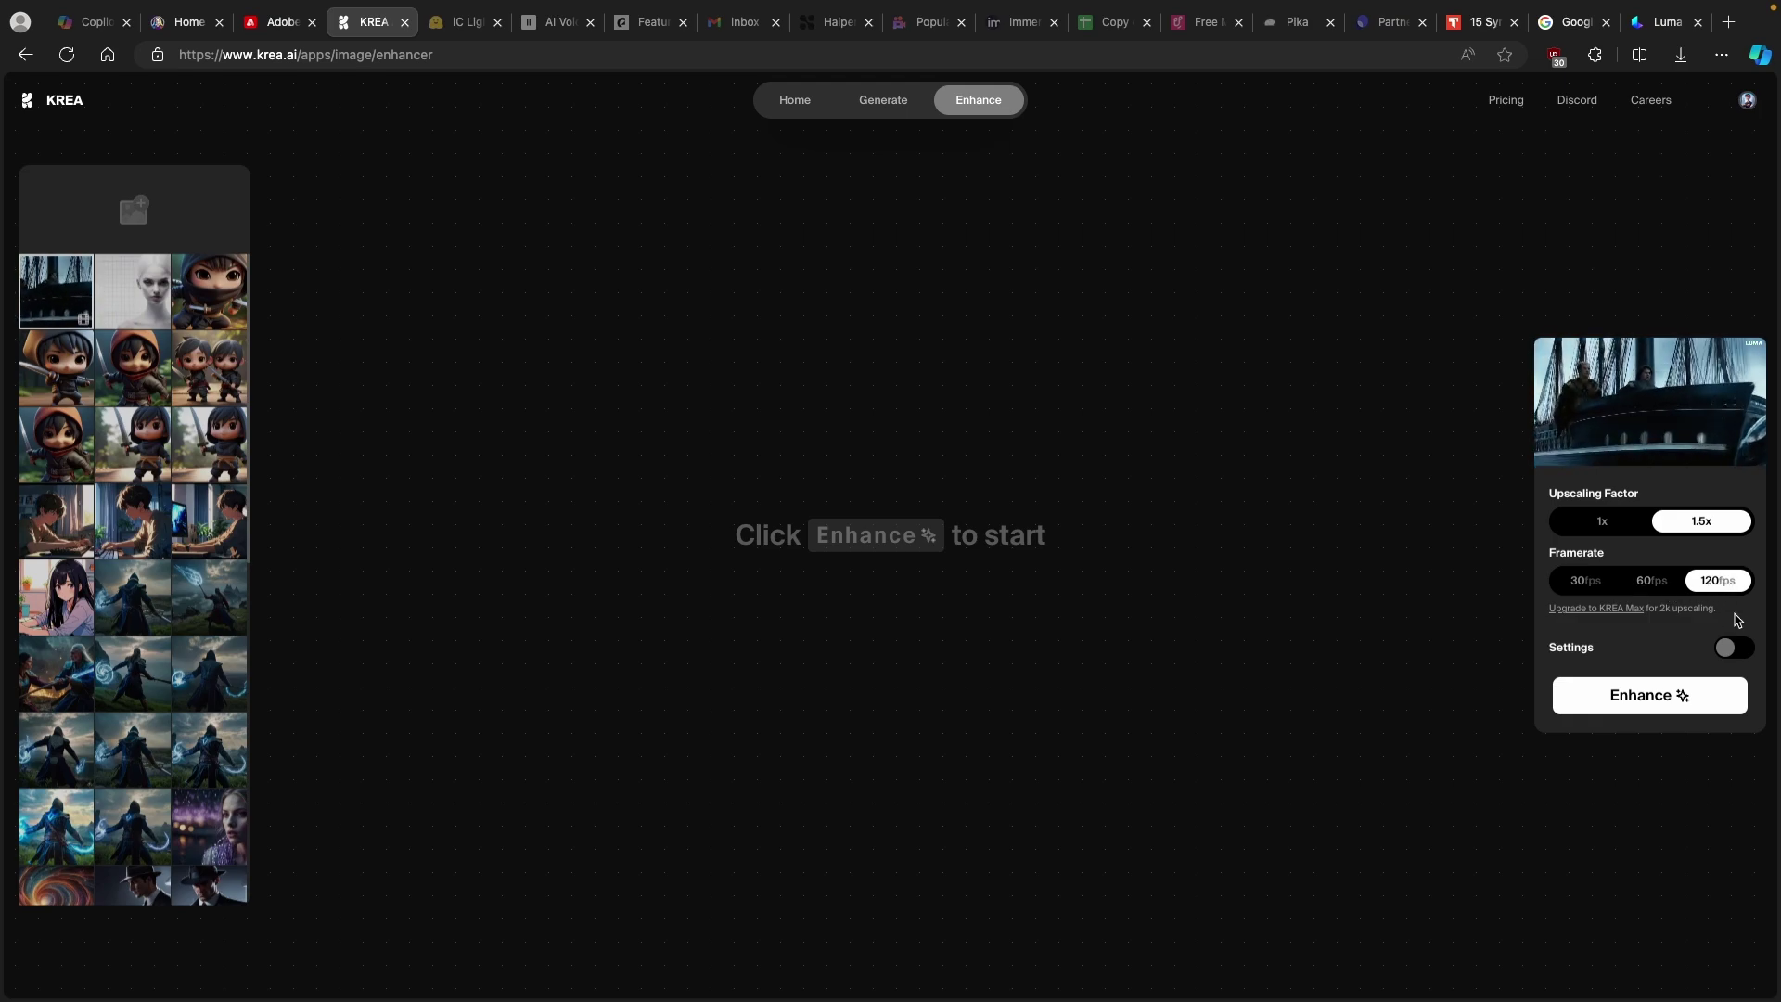
pyautogui.click(1733, 646)
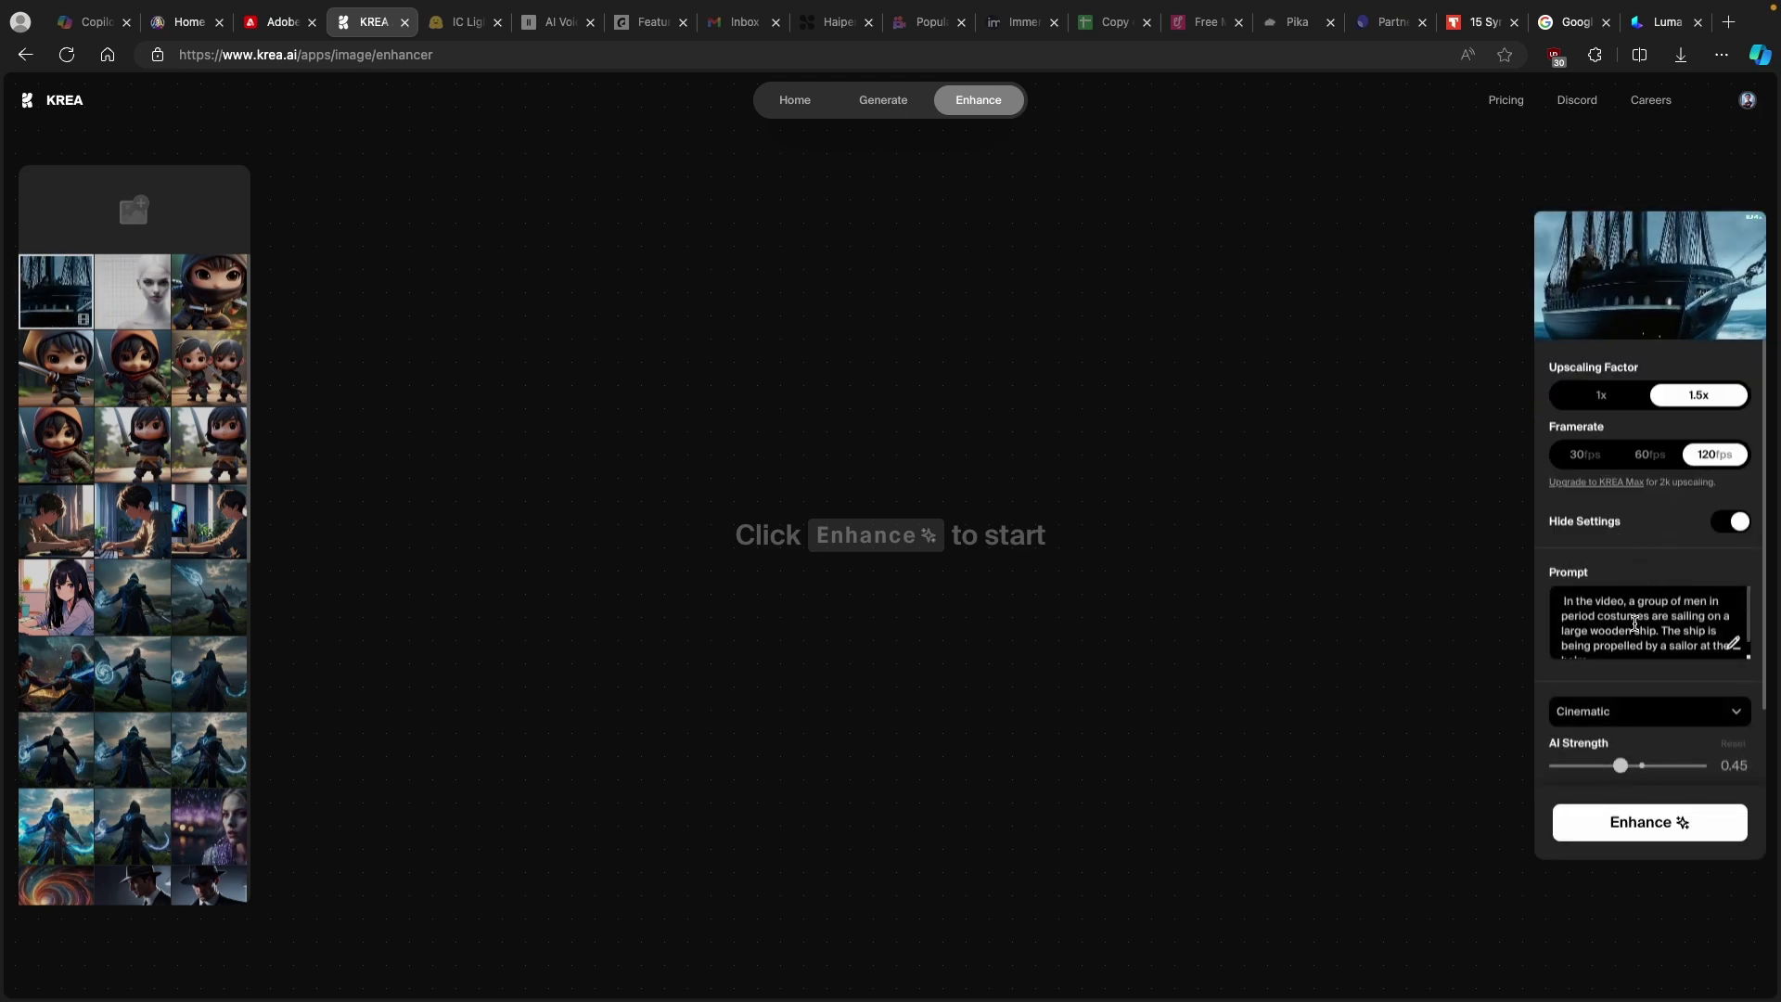
pyautogui.scroll(-2, 1663, 611)
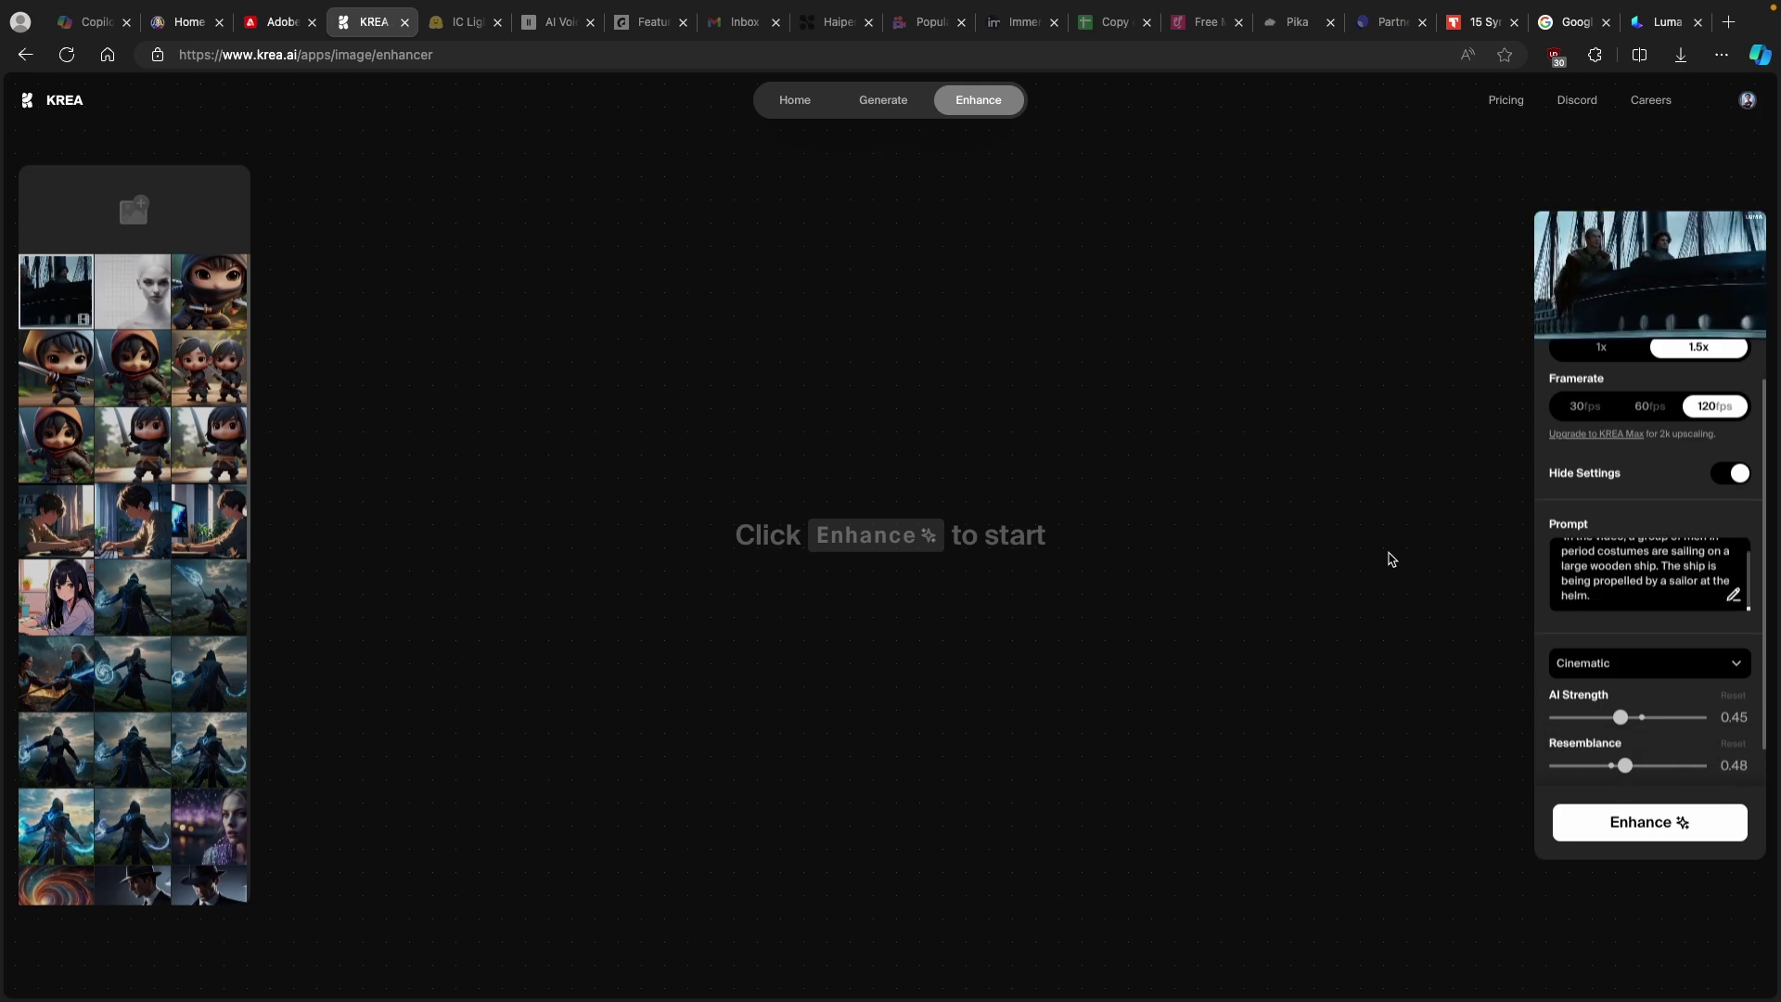
pyautogui.scroll(-1, 1629, 628)
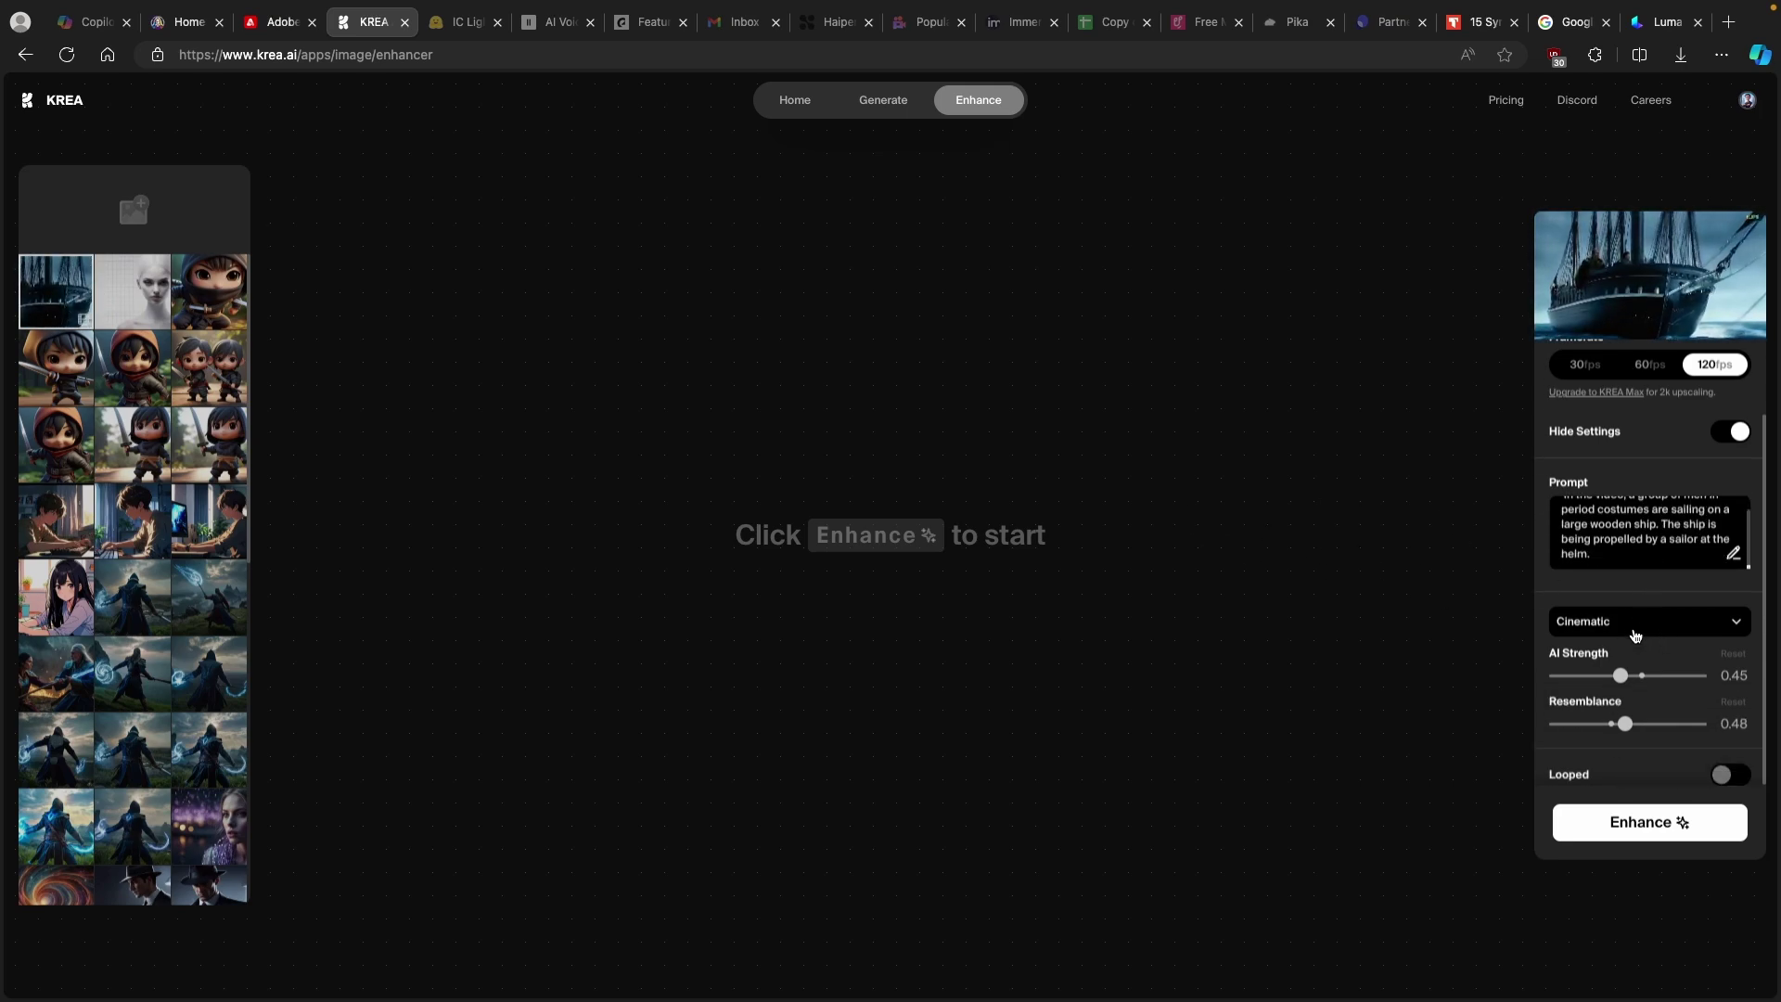
# Step: Choose the Cinematic style, toggle looping, dismiss the upgrade offer and set 1x upscaling
pyautogui.click(1636, 635)
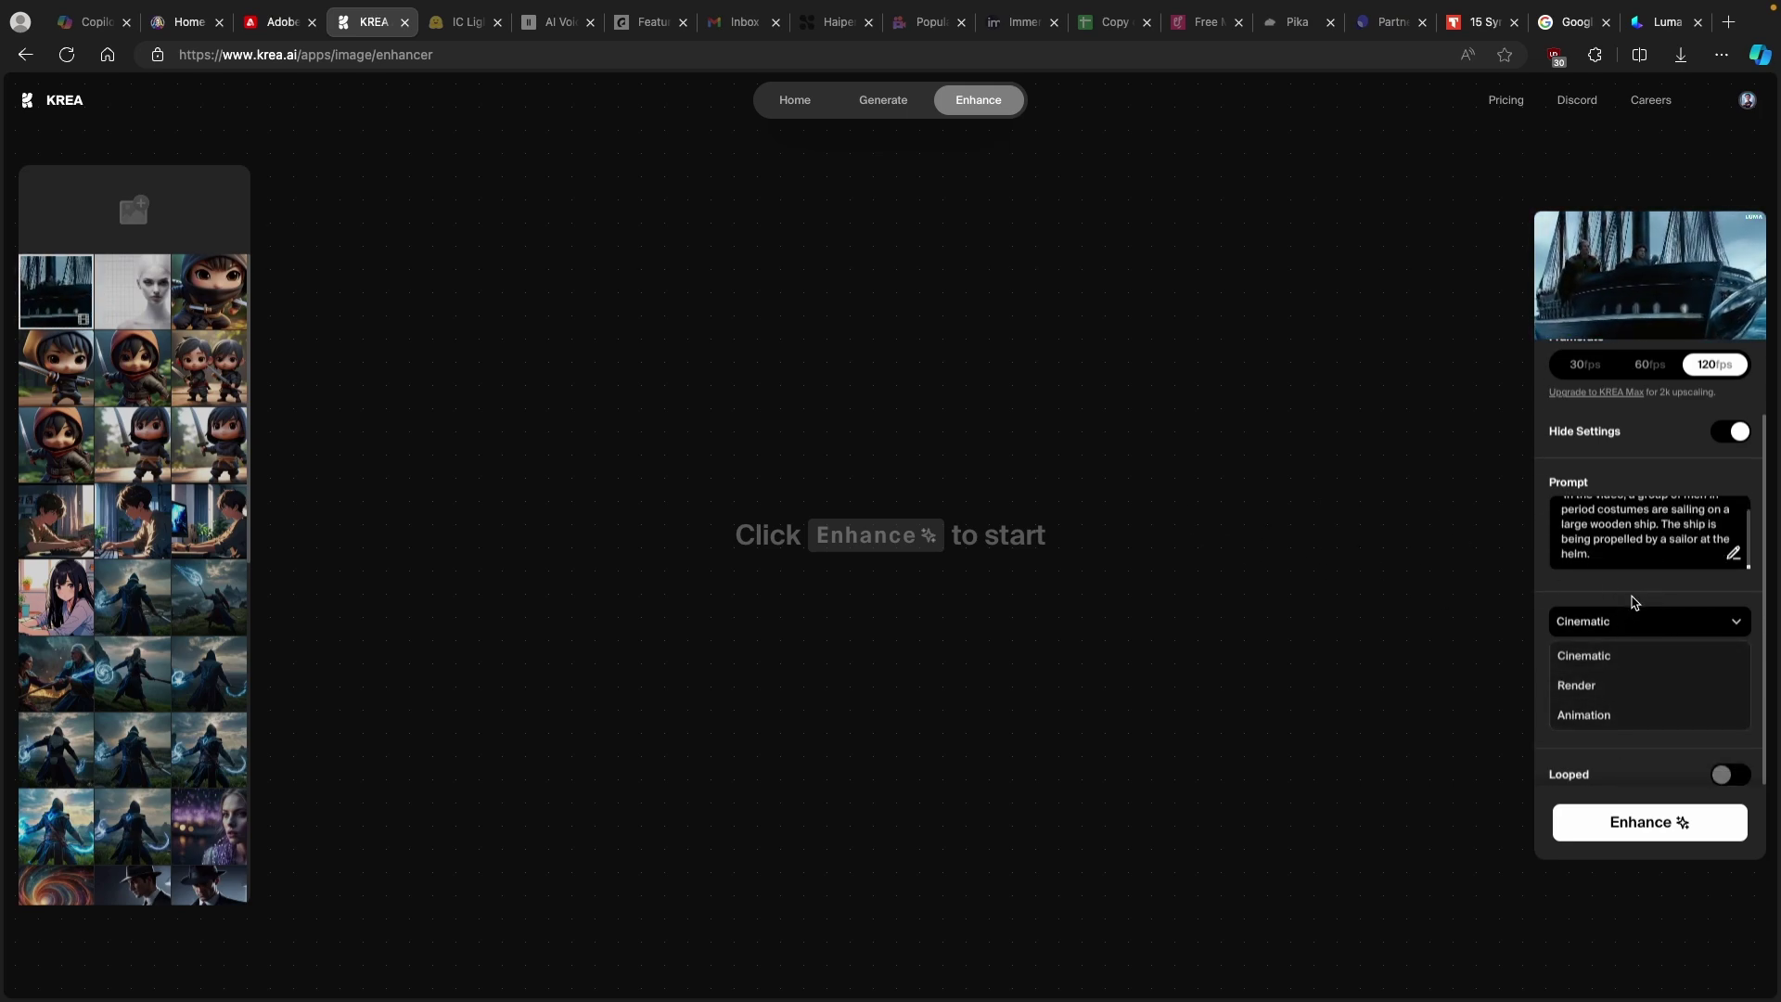
pyautogui.click(1724, 776)
pyautogui.click(1698, 842)
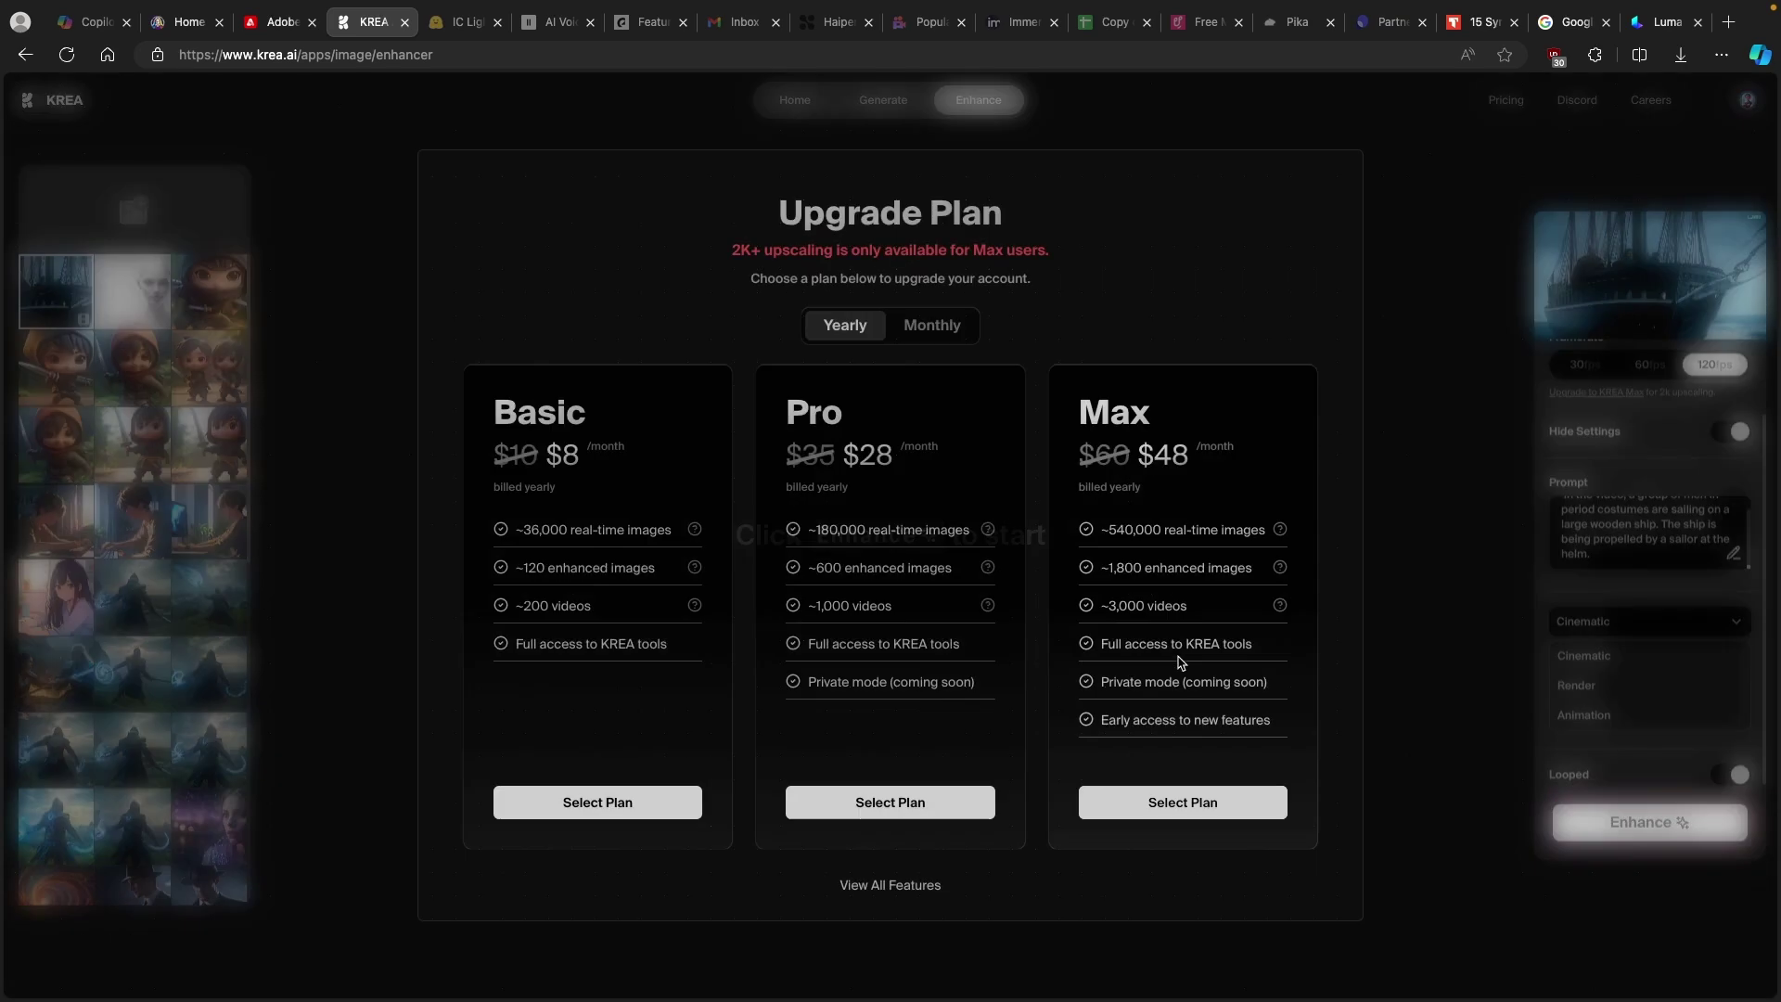
pyautogui.click(1681, 556)
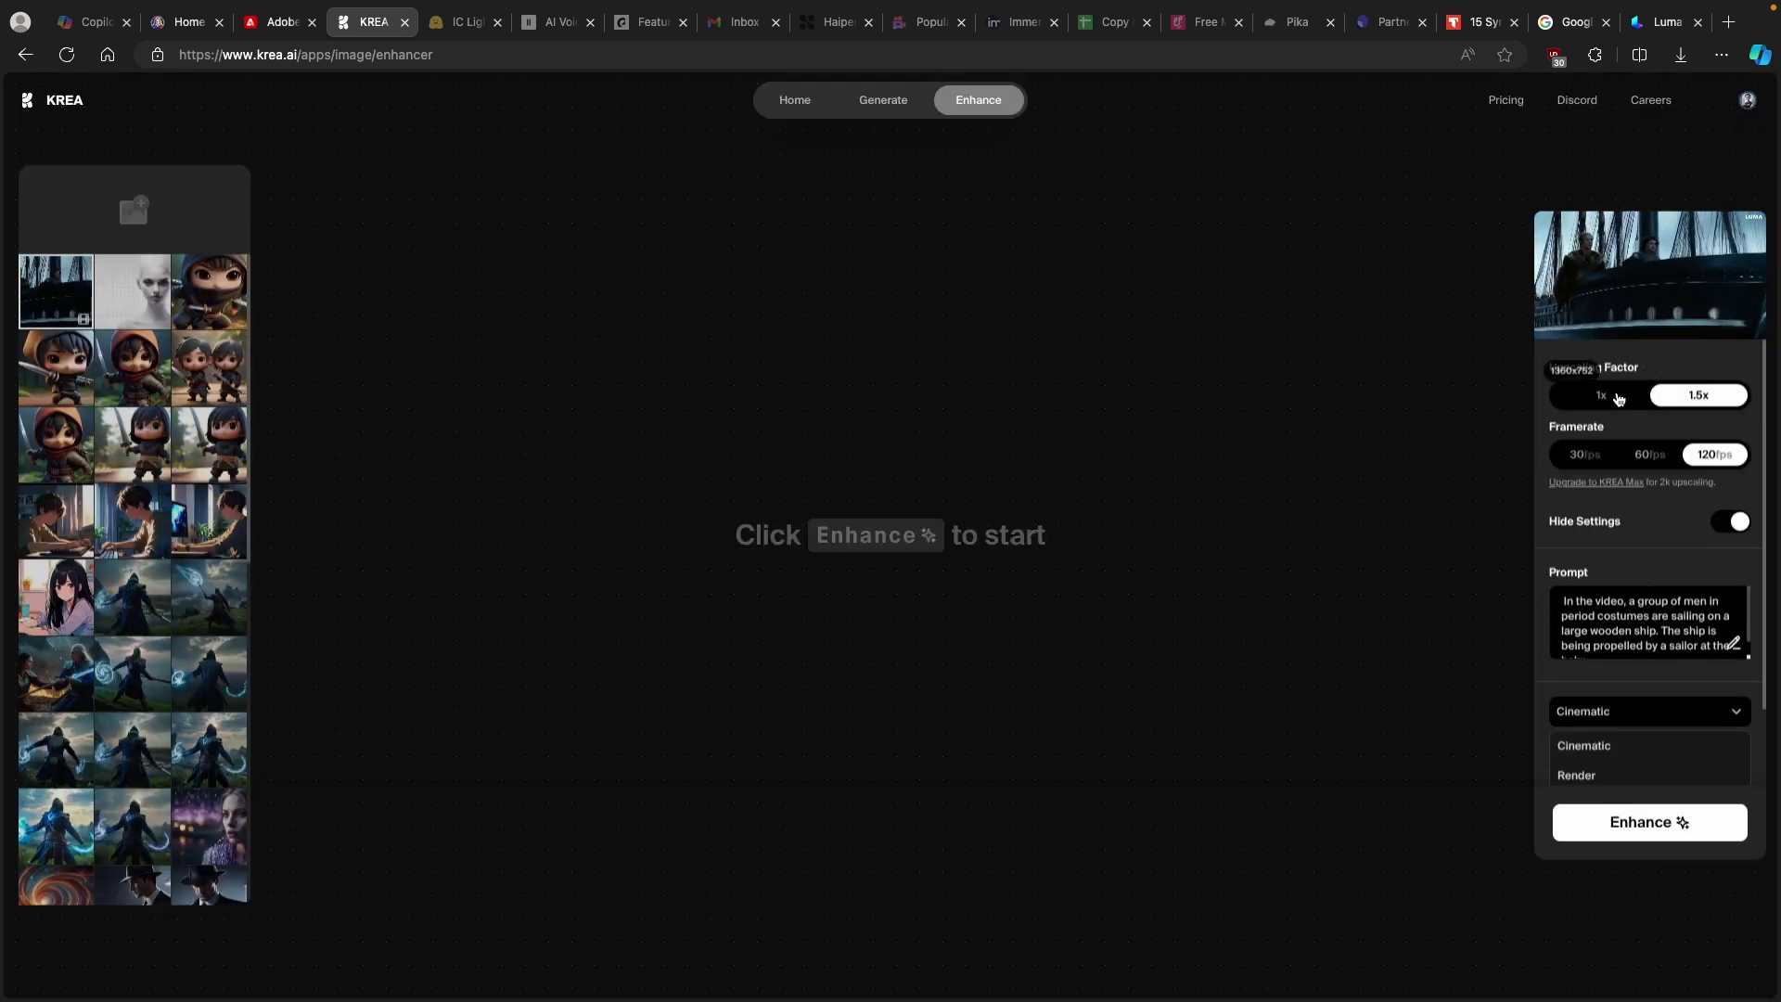
pyautogui.click(1589, 455)
pyautogui.click(1625, 397)
pyautogui.click(1713, 454)
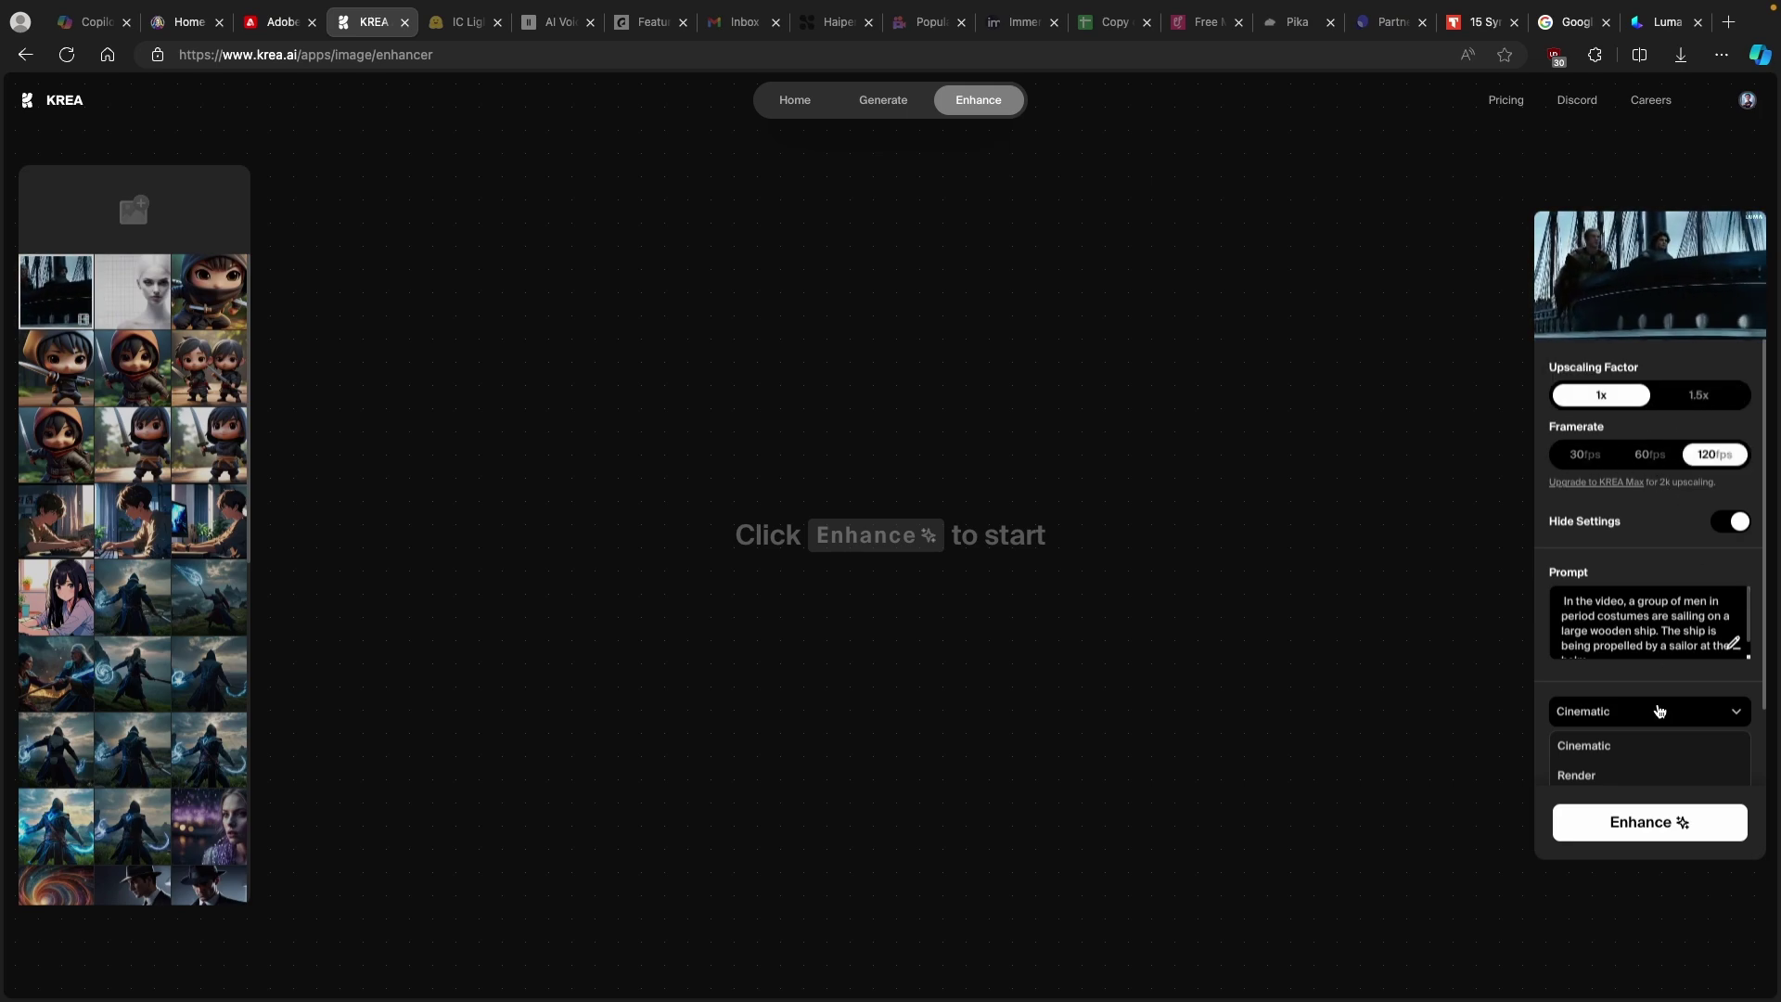
# Step: Start enhancing the ship video in KREA, then bring up Luma's My Videos creations list
pyautogui.click(1655, 825)
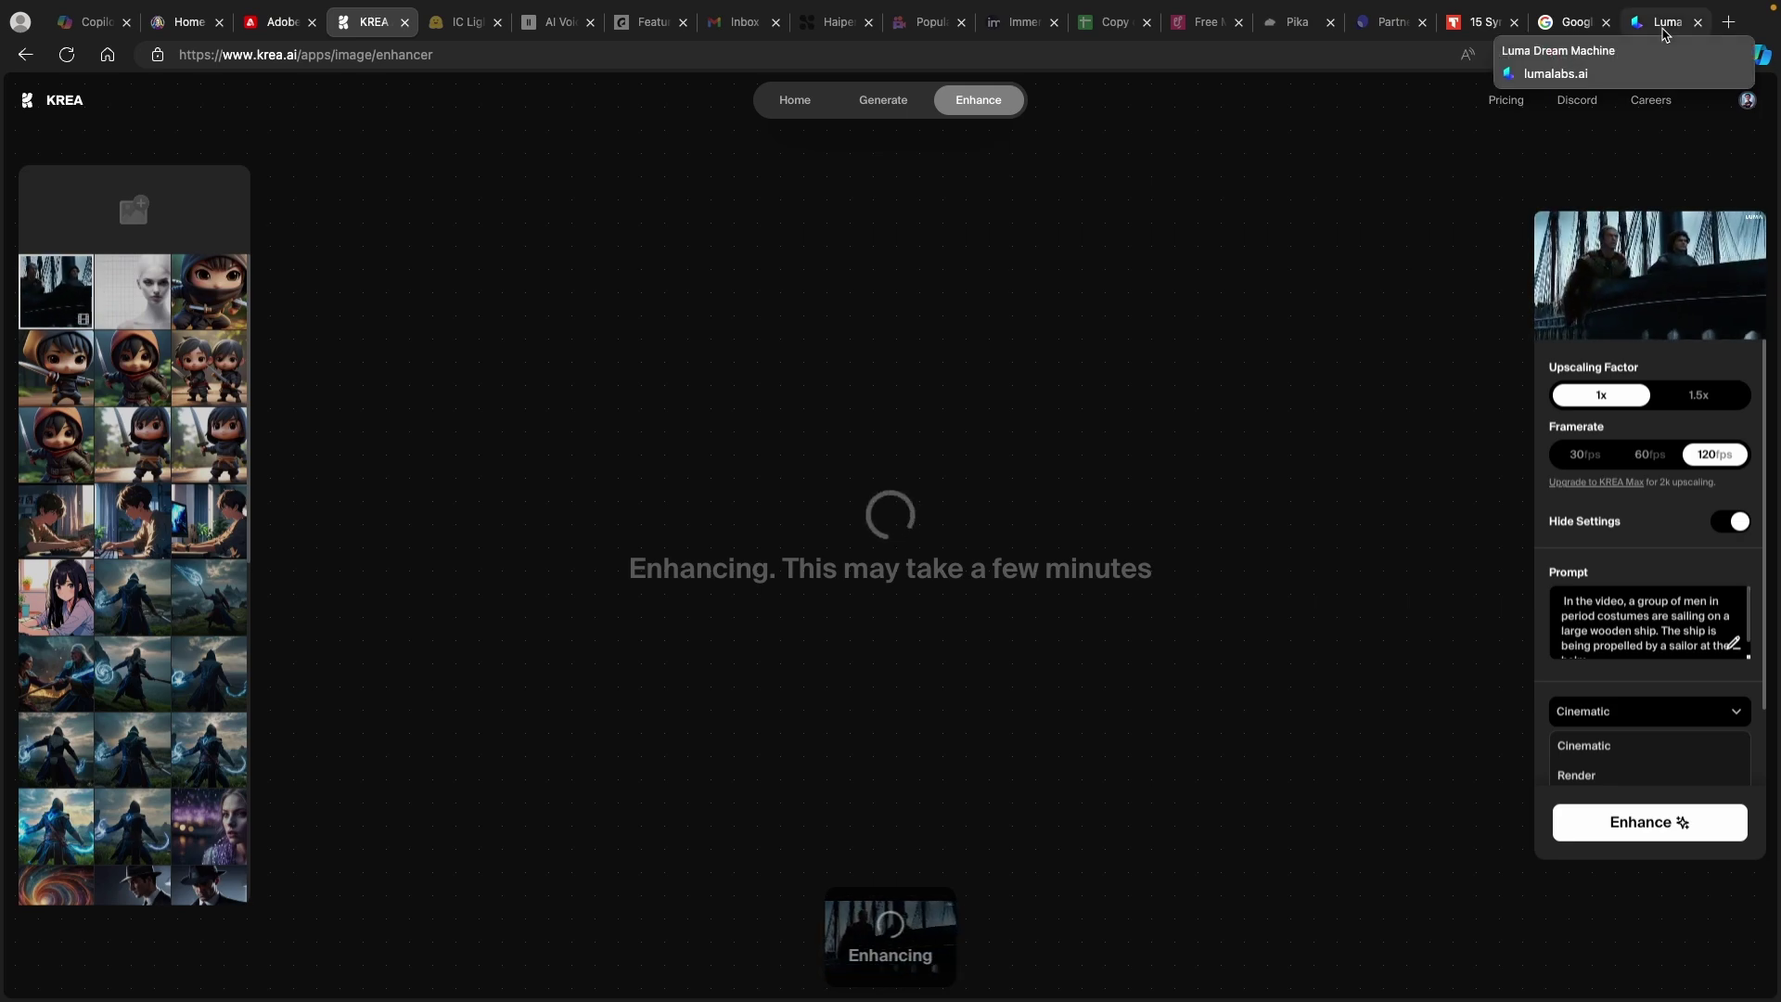
pyautogui.click(1664, 27)
pyautogui.click(1620, 168)
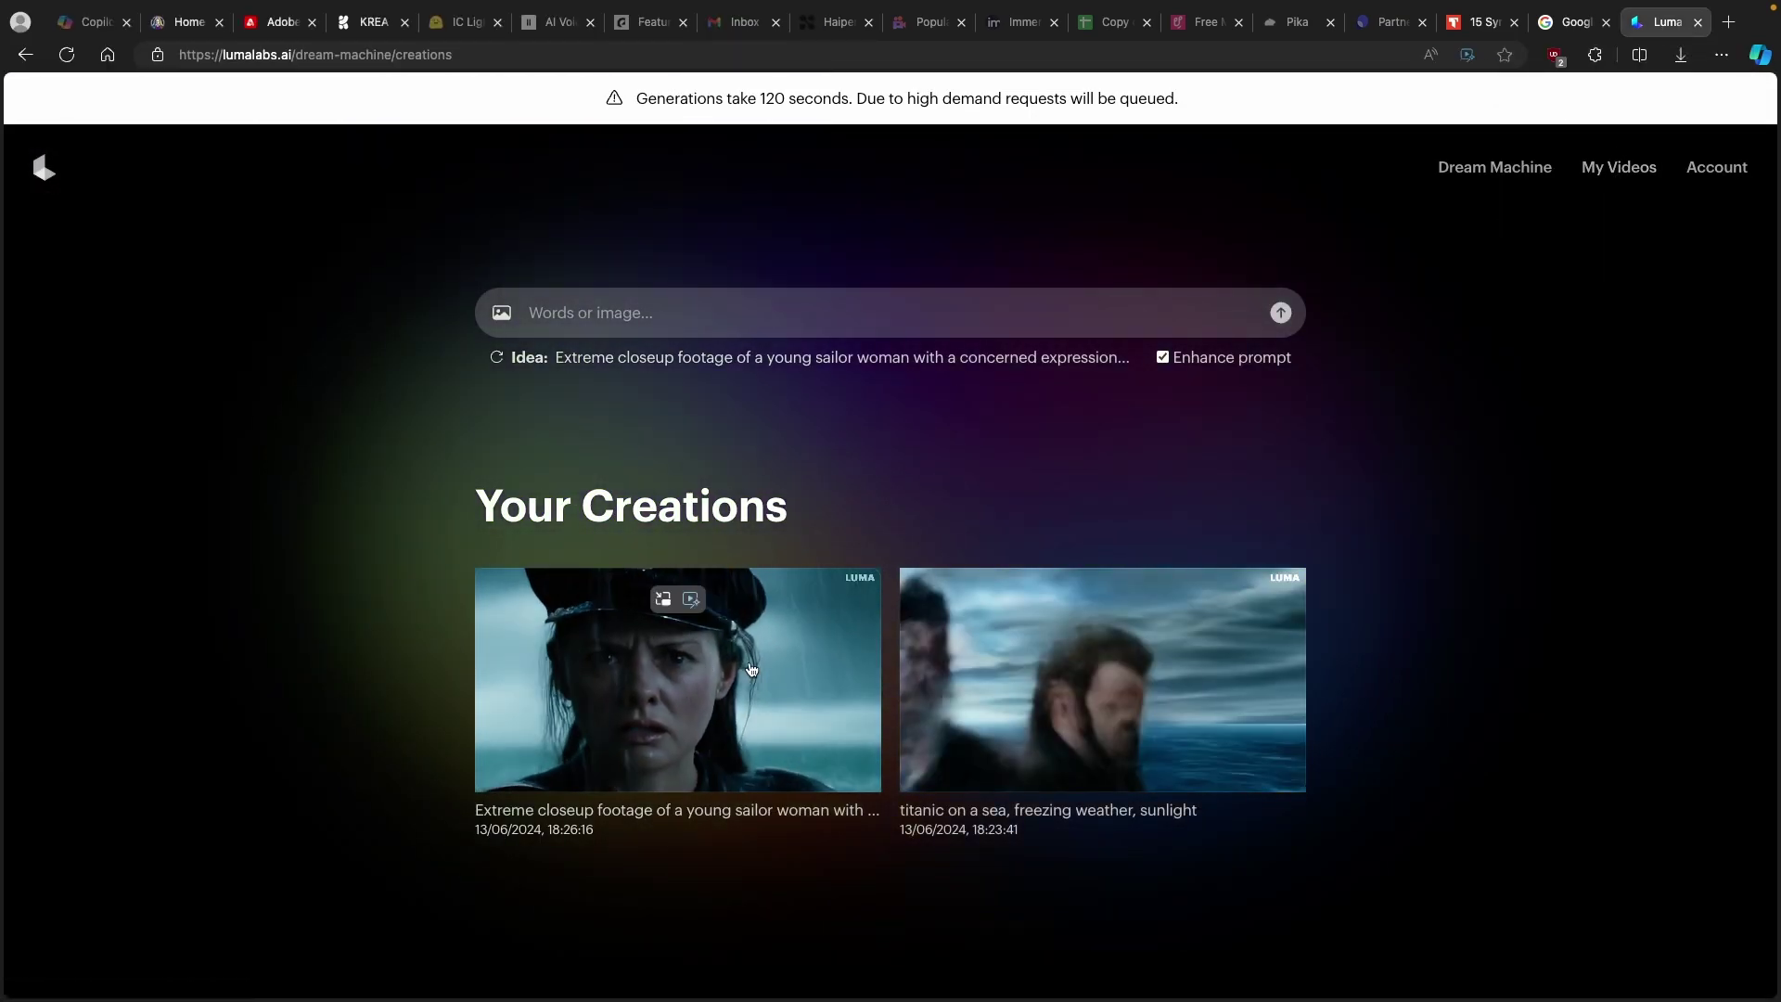
# Step: Open the rainstorm sailor woman closeup in Luma, then go back to KREA to check progress
pyautogui.click(752, 668)
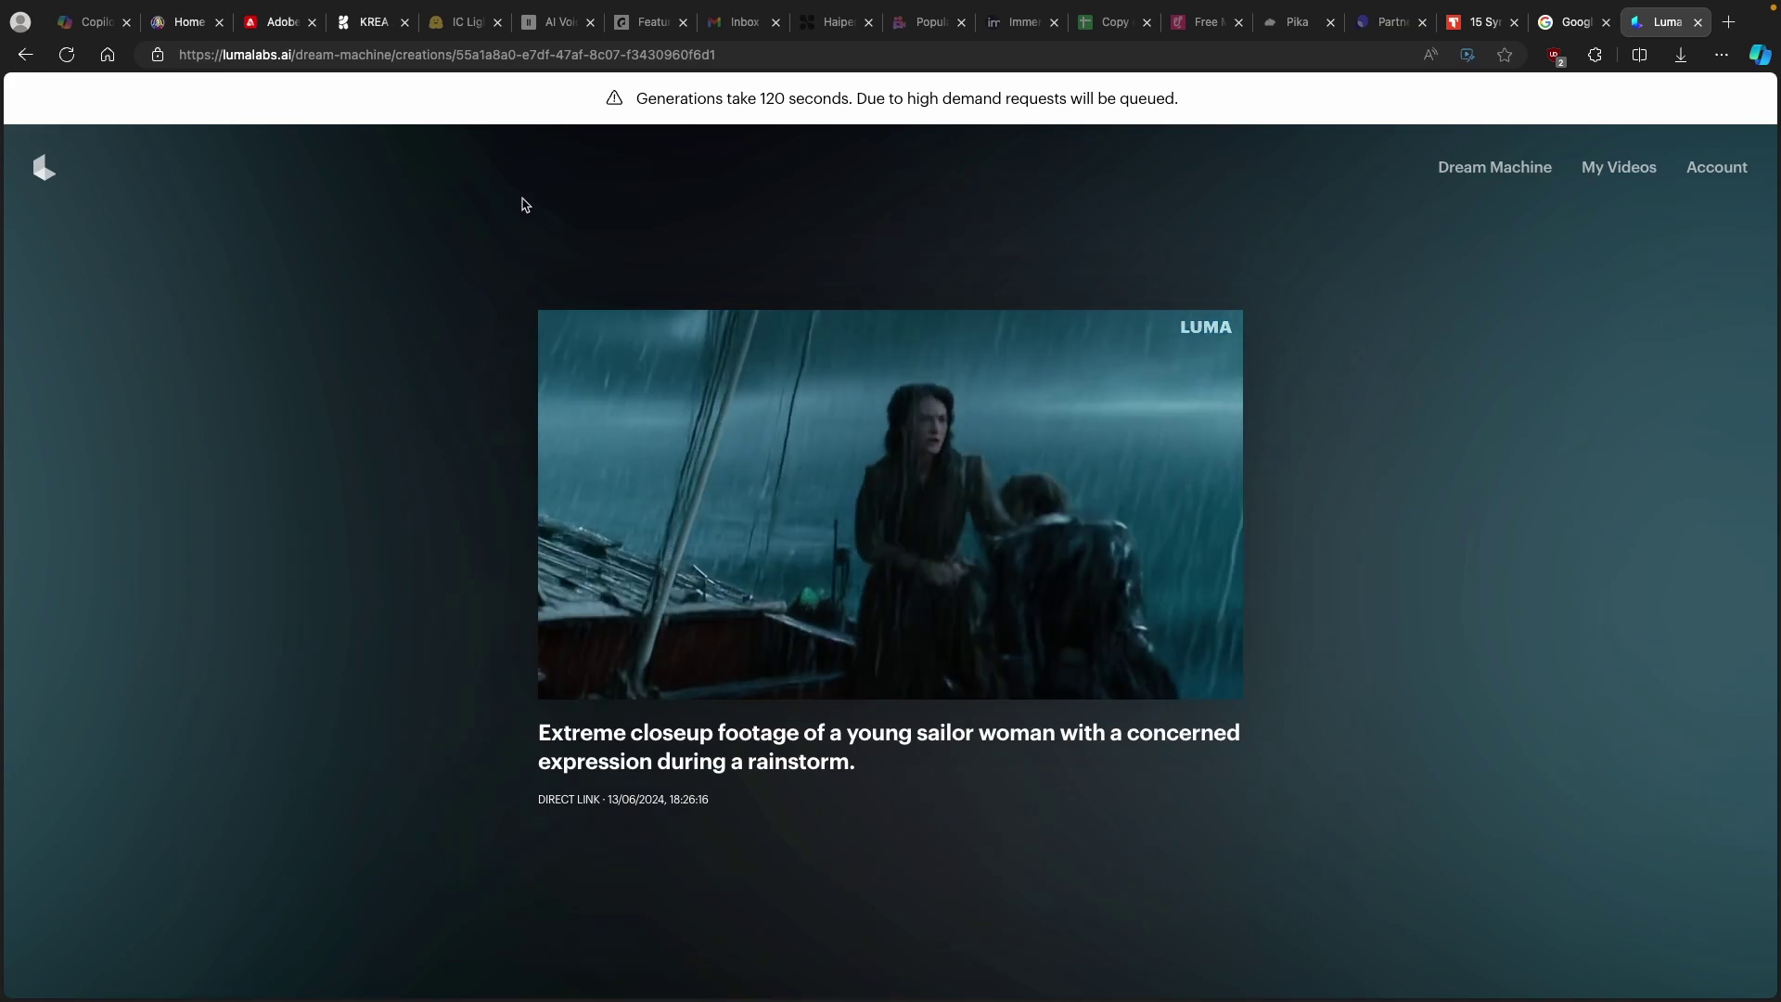
pyautogui.click(369, 27)
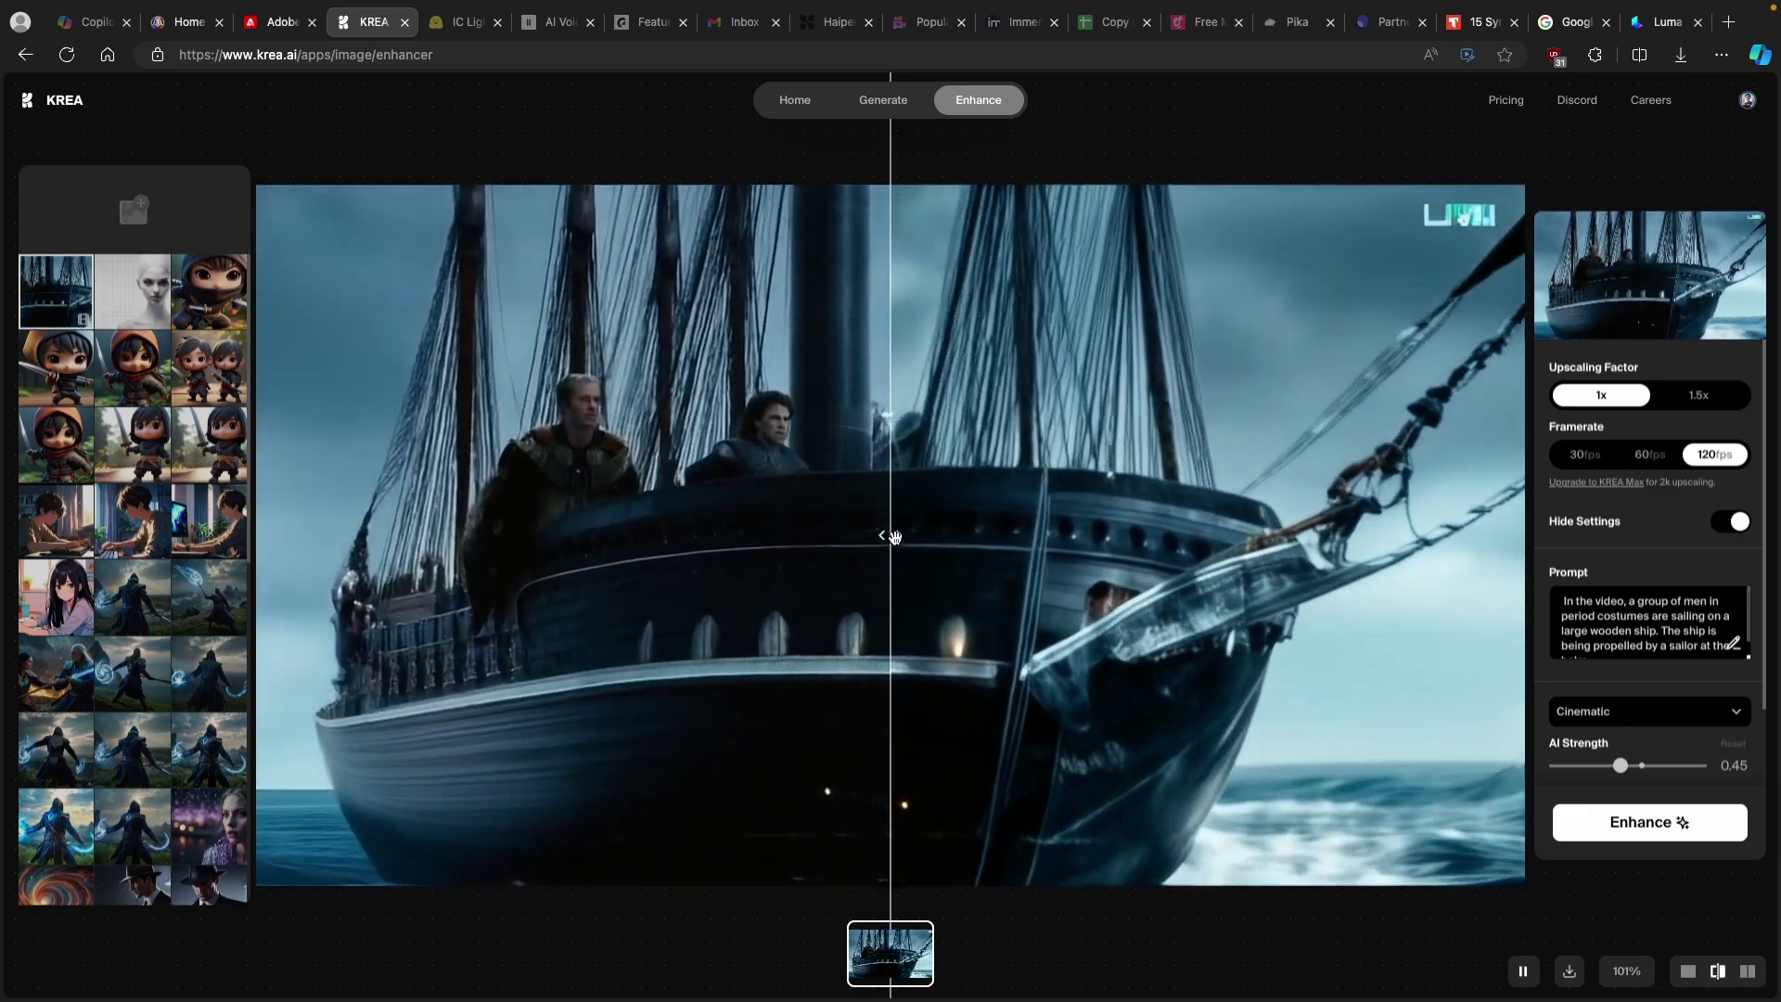
# Step: Sweep the before/after split slightly right, then all the way to the frame's left edge
pyautogui.moveTo(1493, 557)
pyautogui.mouseDown()
pyautogui.moveTo(1525, 568)
pyautogui.moveTo(1482, 543)
pyautogui.moveTo(1494, 531)
pyautogui.mouseUp()
pyautogui.moveTo(1033, 557); pyautogui.dragTo(589, 578)
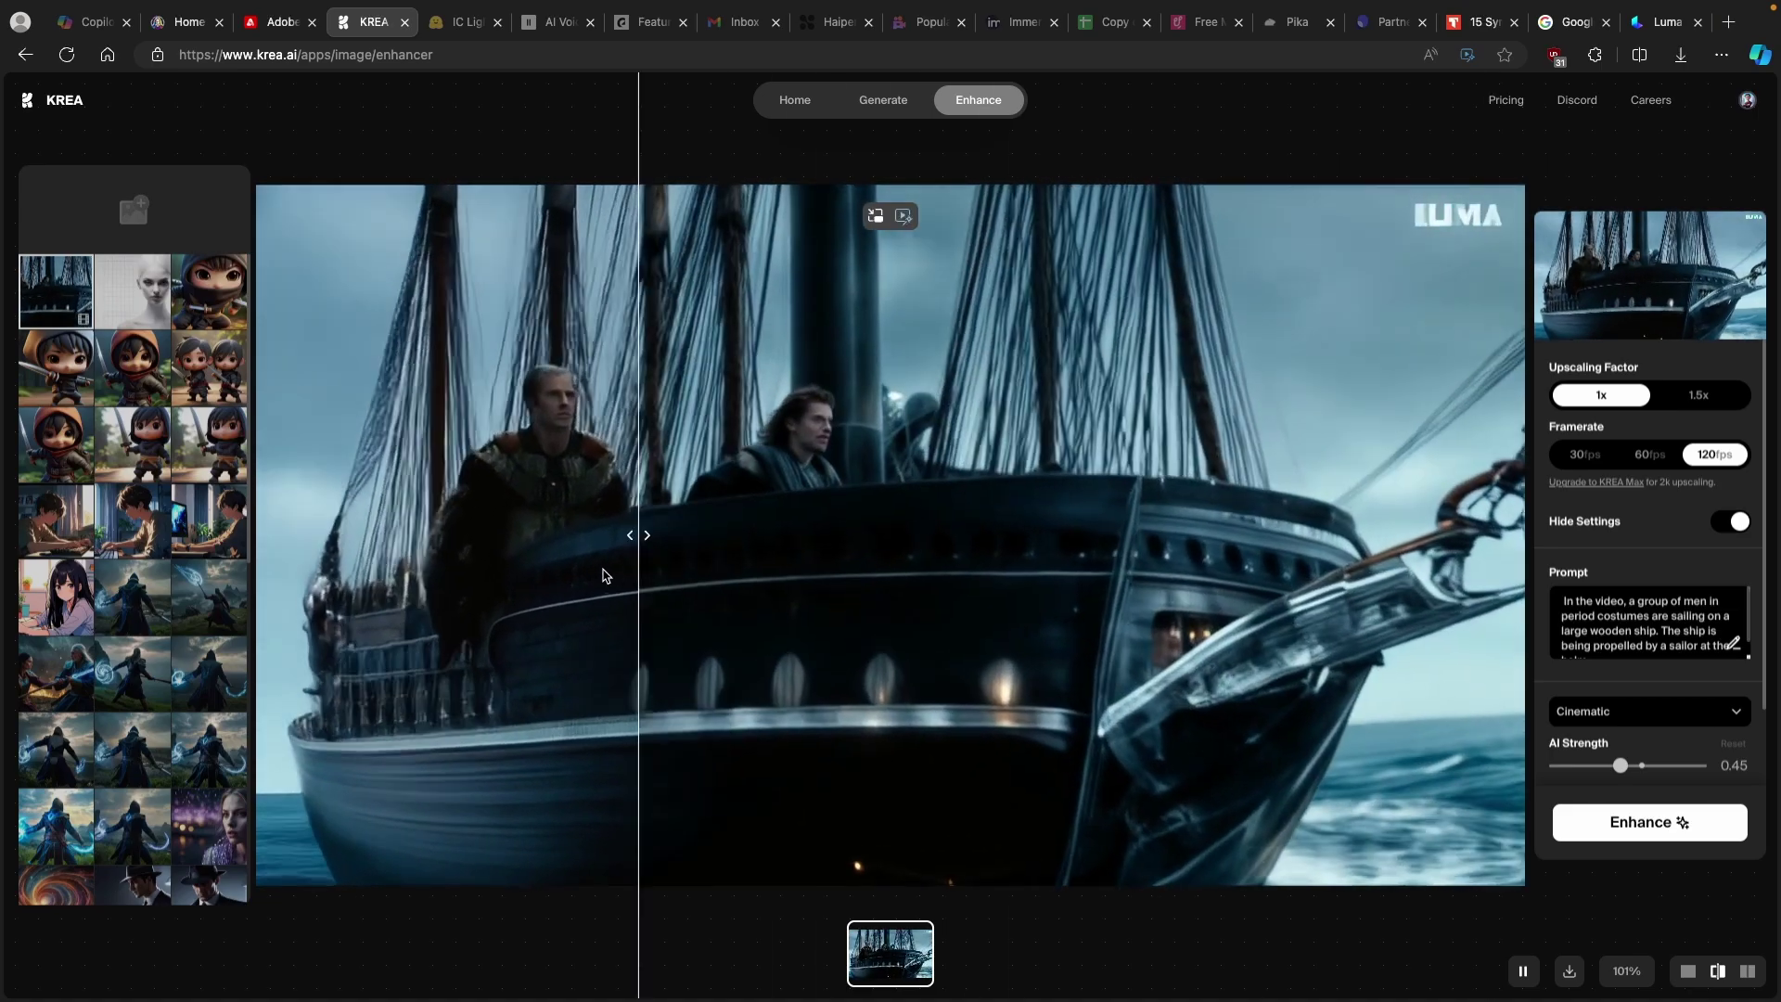
pyautogui.moveTo(378, 589); pyautogui.dragTo(232, 605)
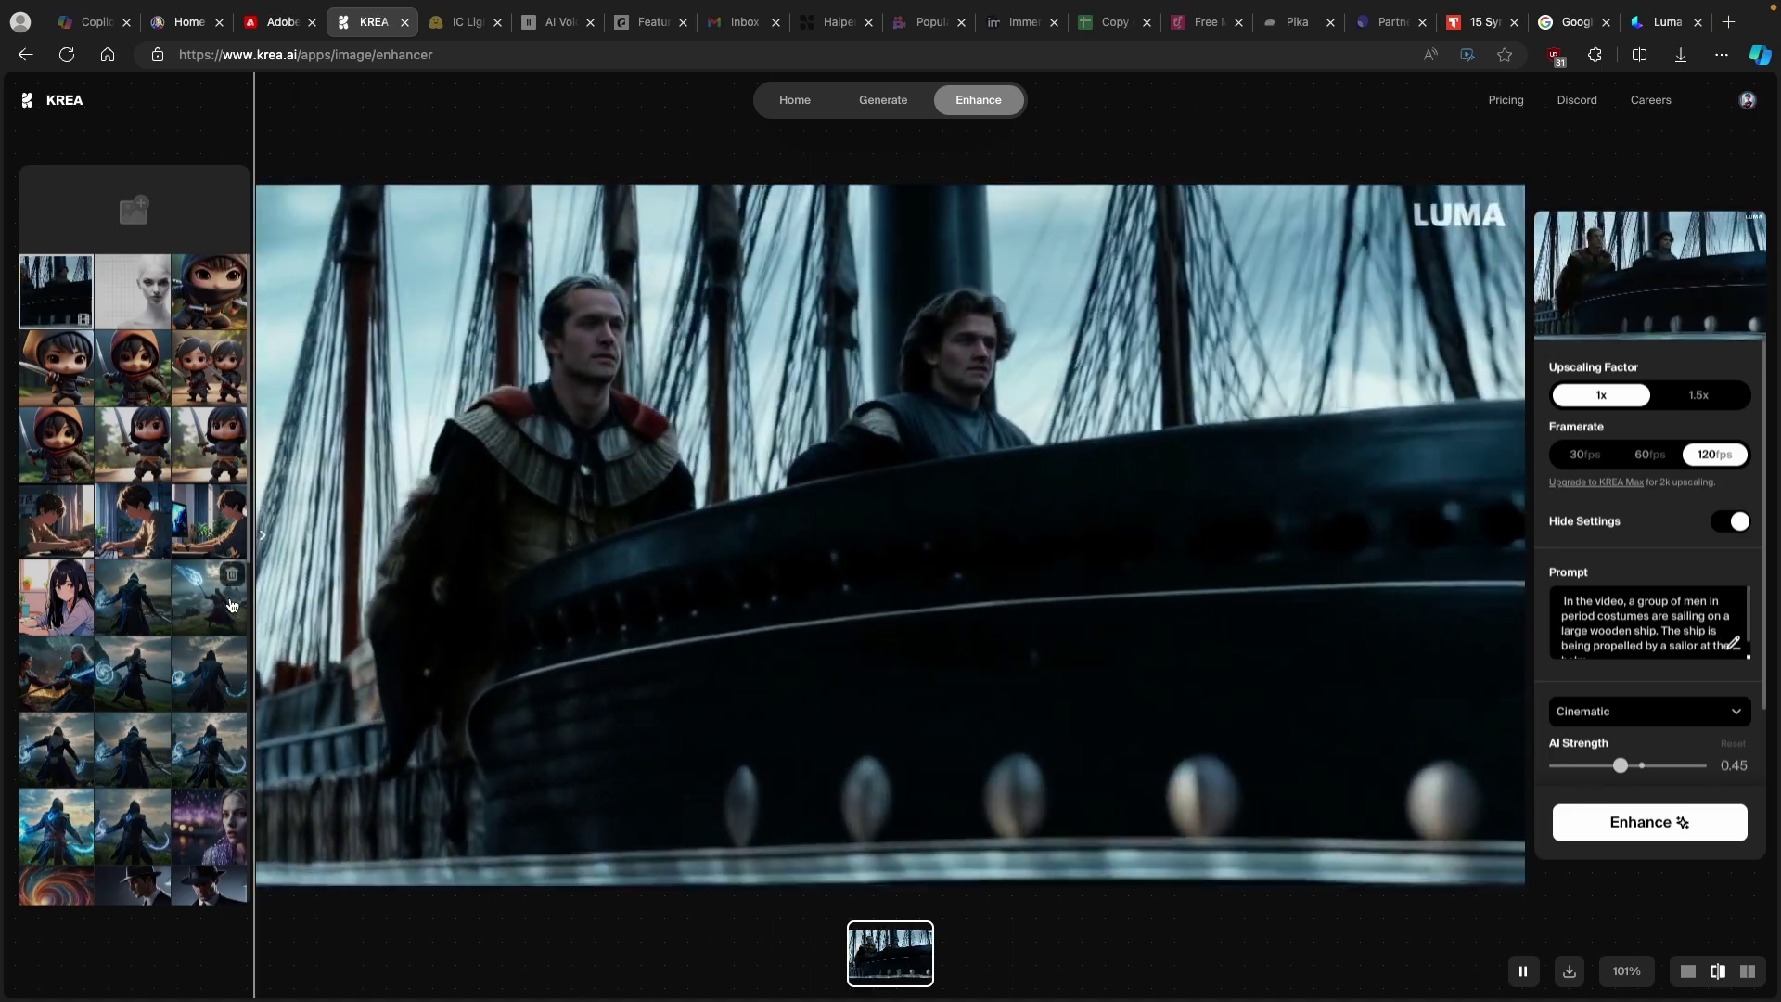